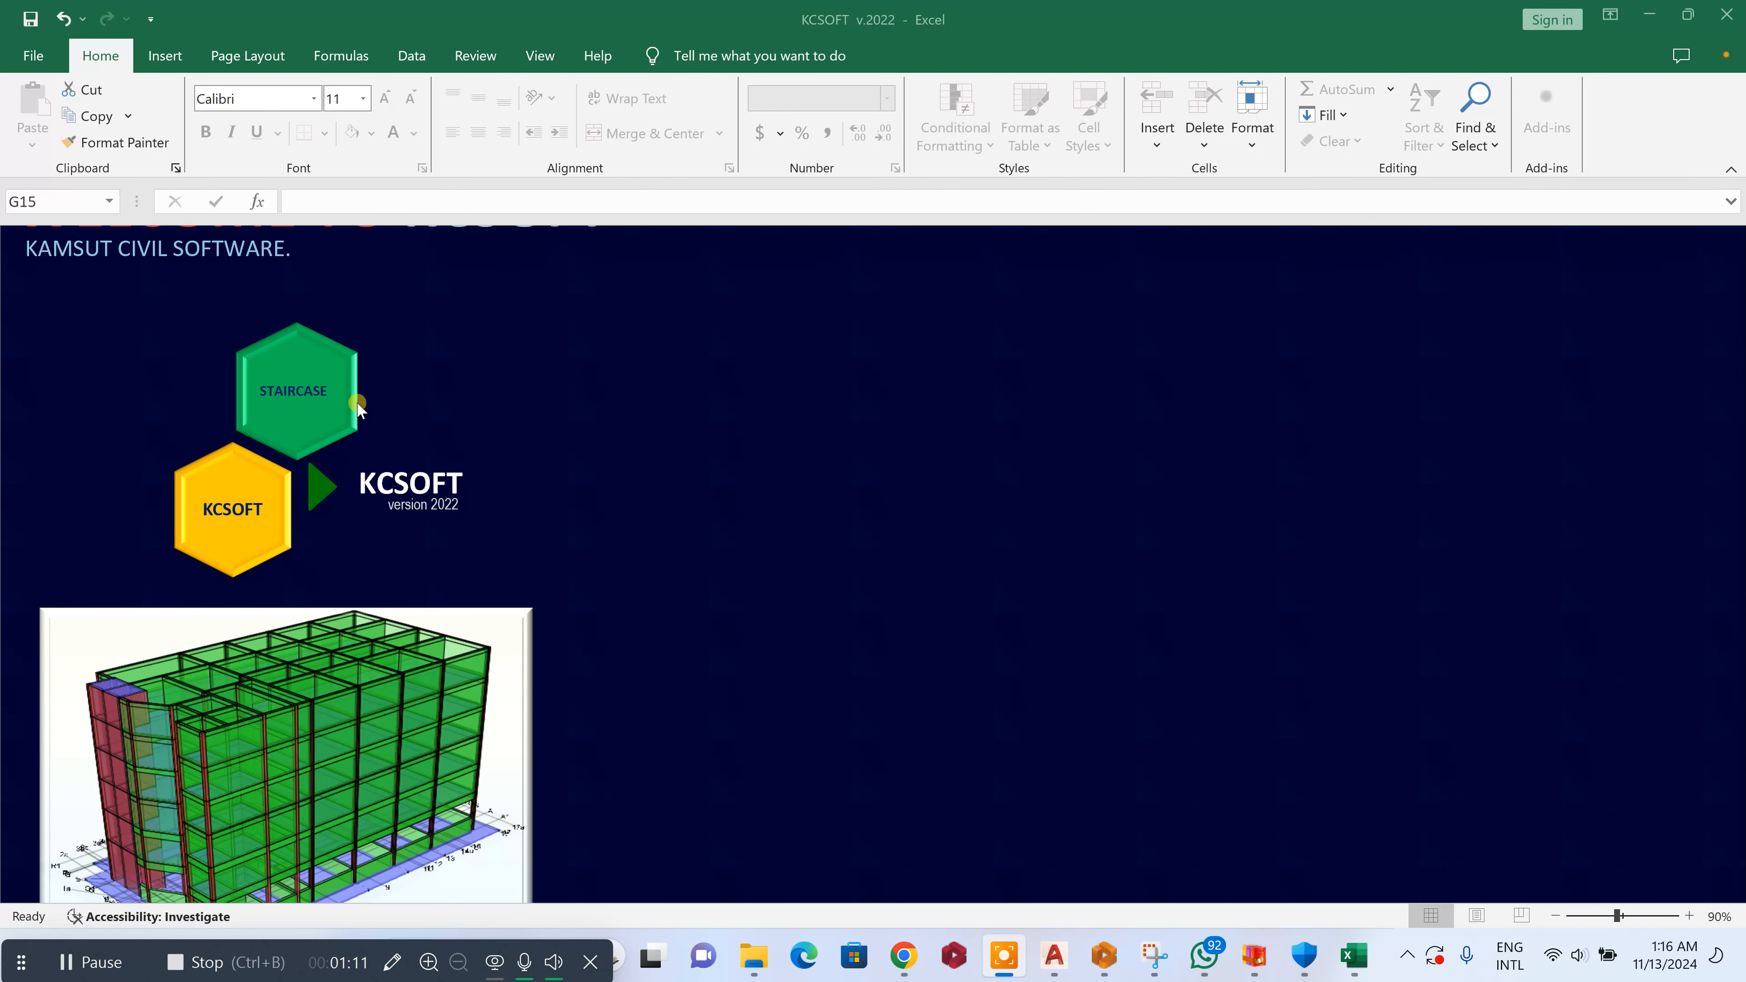
Go to the staircase design section and open the straight flight staircase input sheet
{"action": "left_click", "coordinate": [315, 390]}
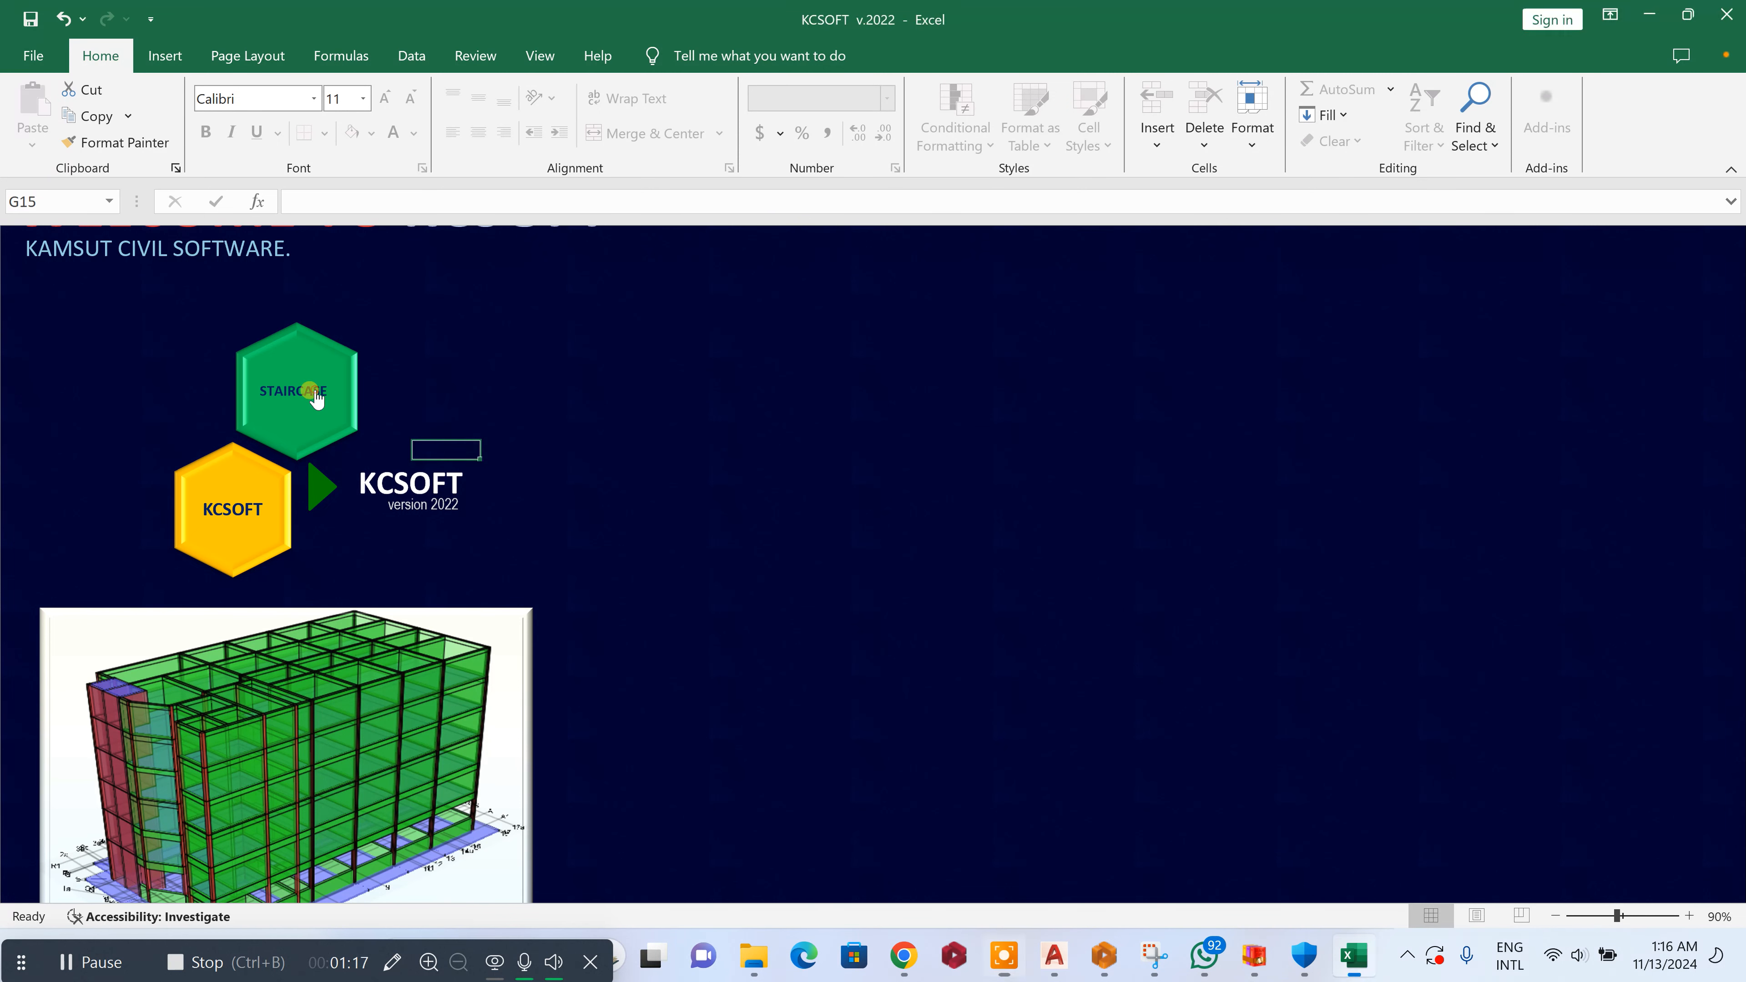
{"action": "double_click", "coordinate": [304, 419]}
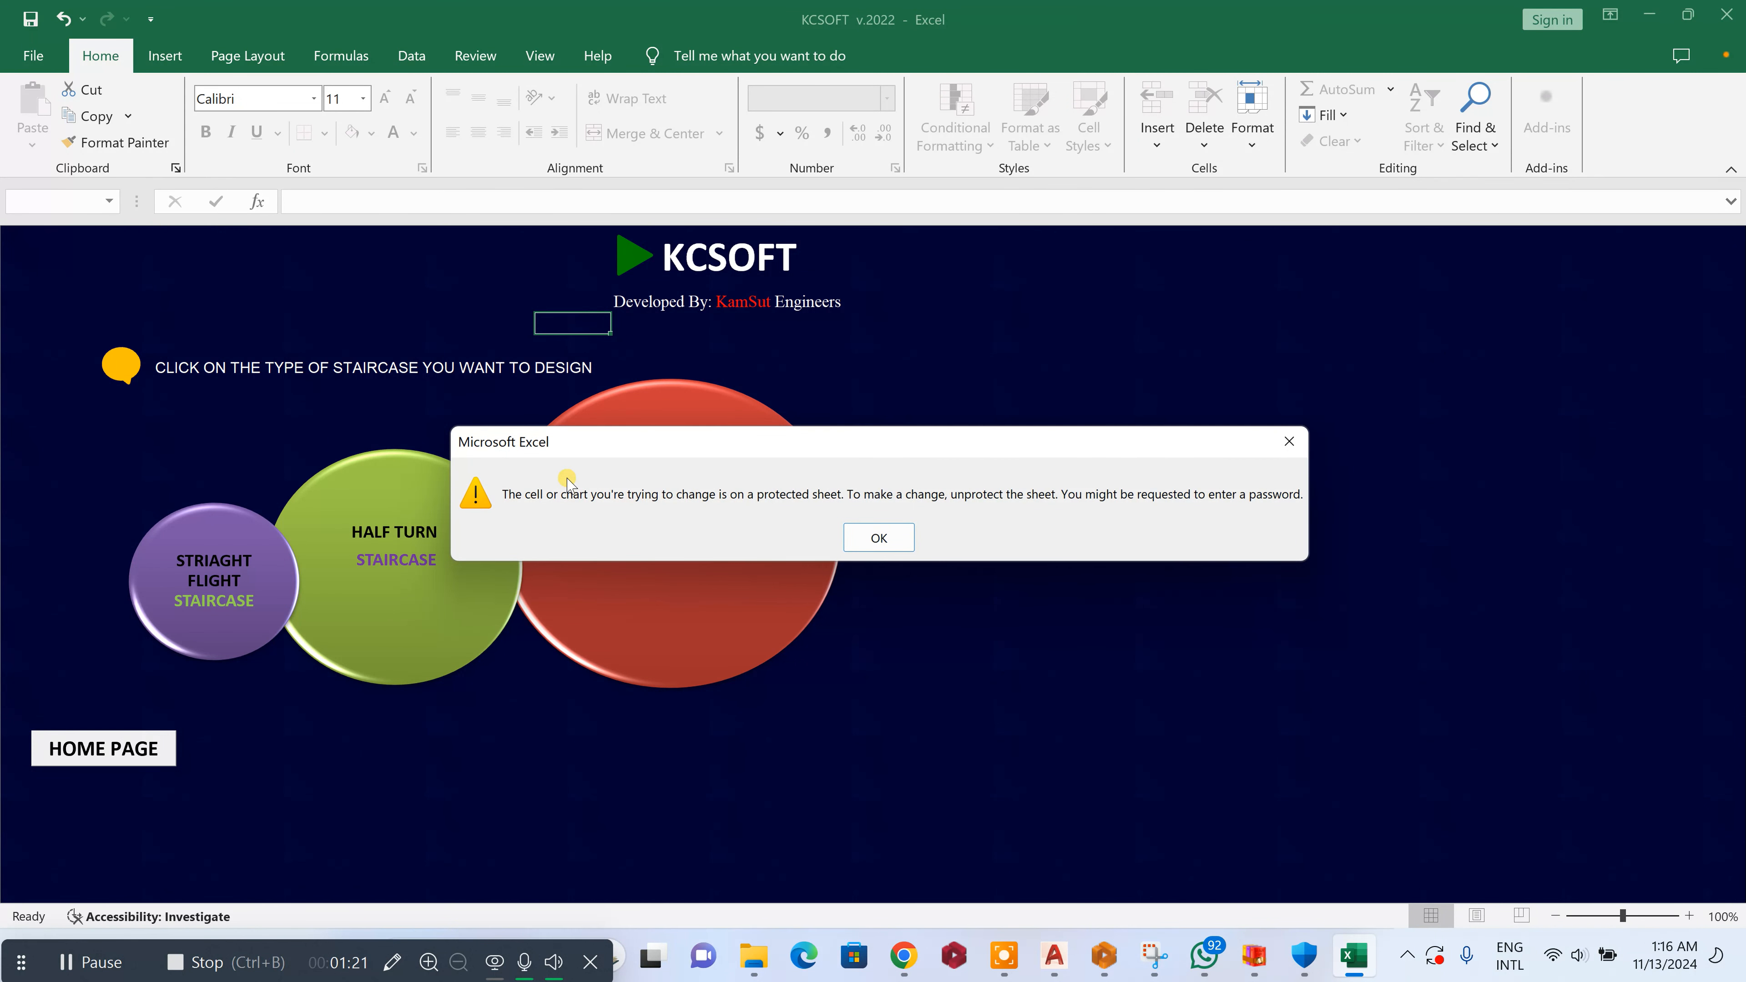
{"action": "left_click", "coordinate": [879, 538]}
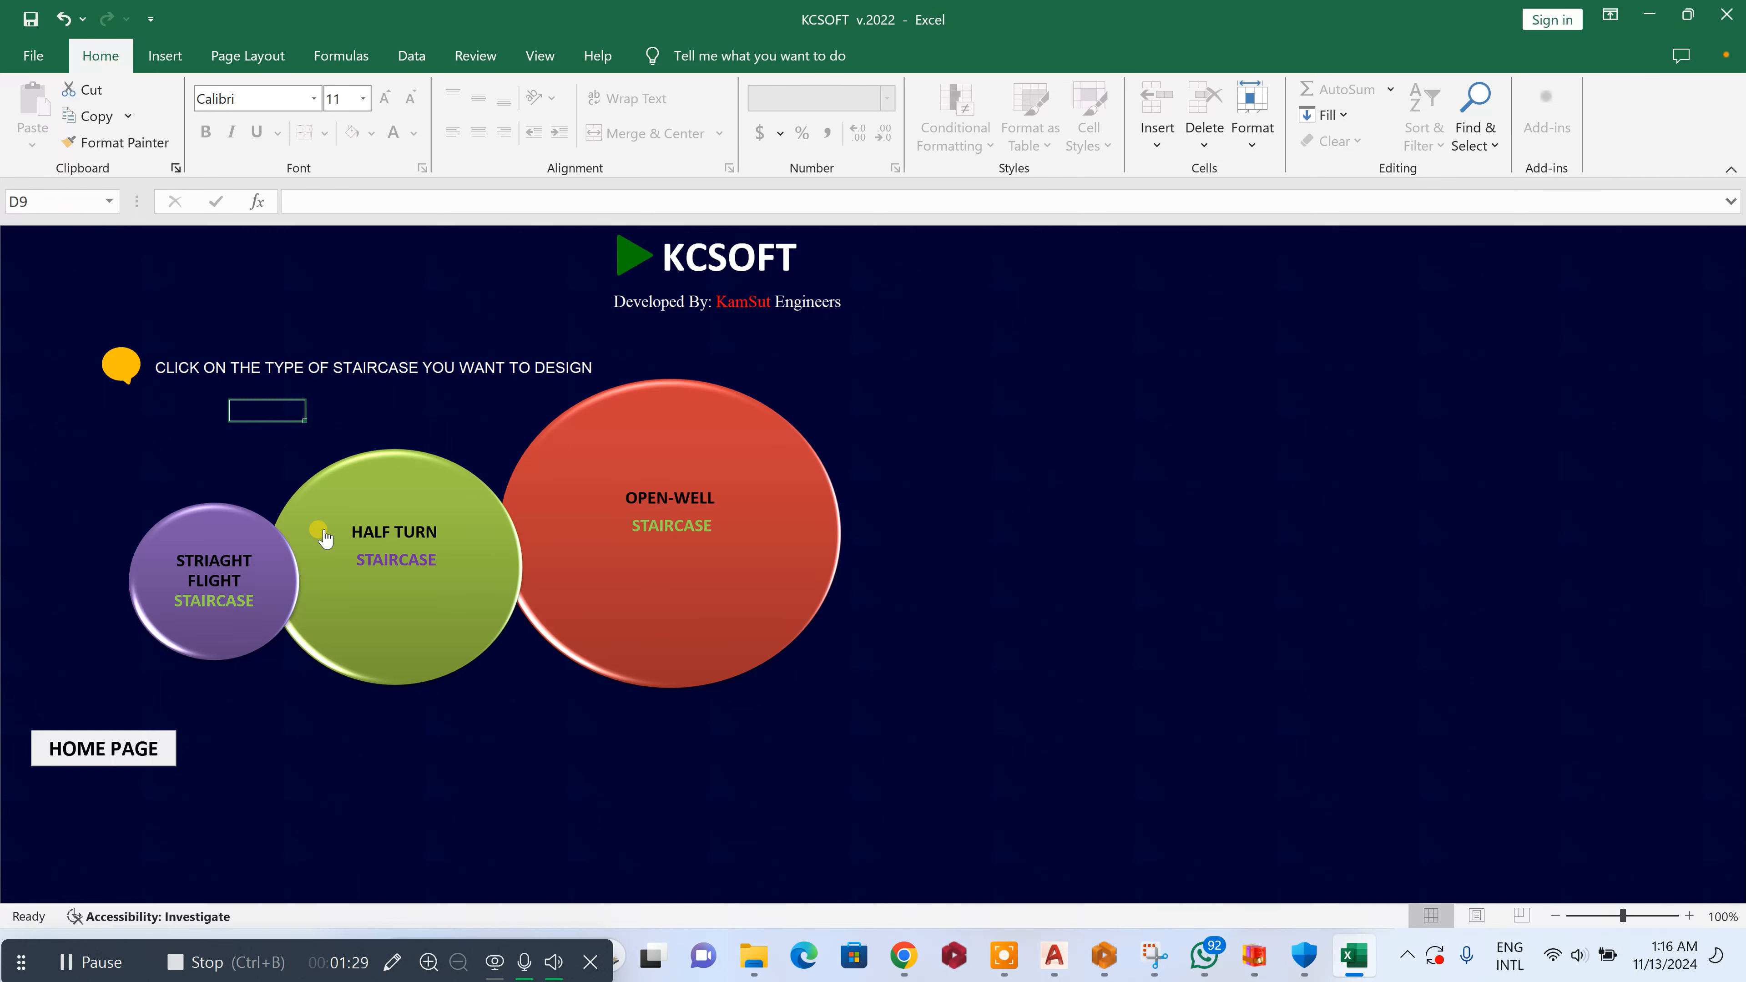
{"action": "left_click", "coordinate": [202, 575]}
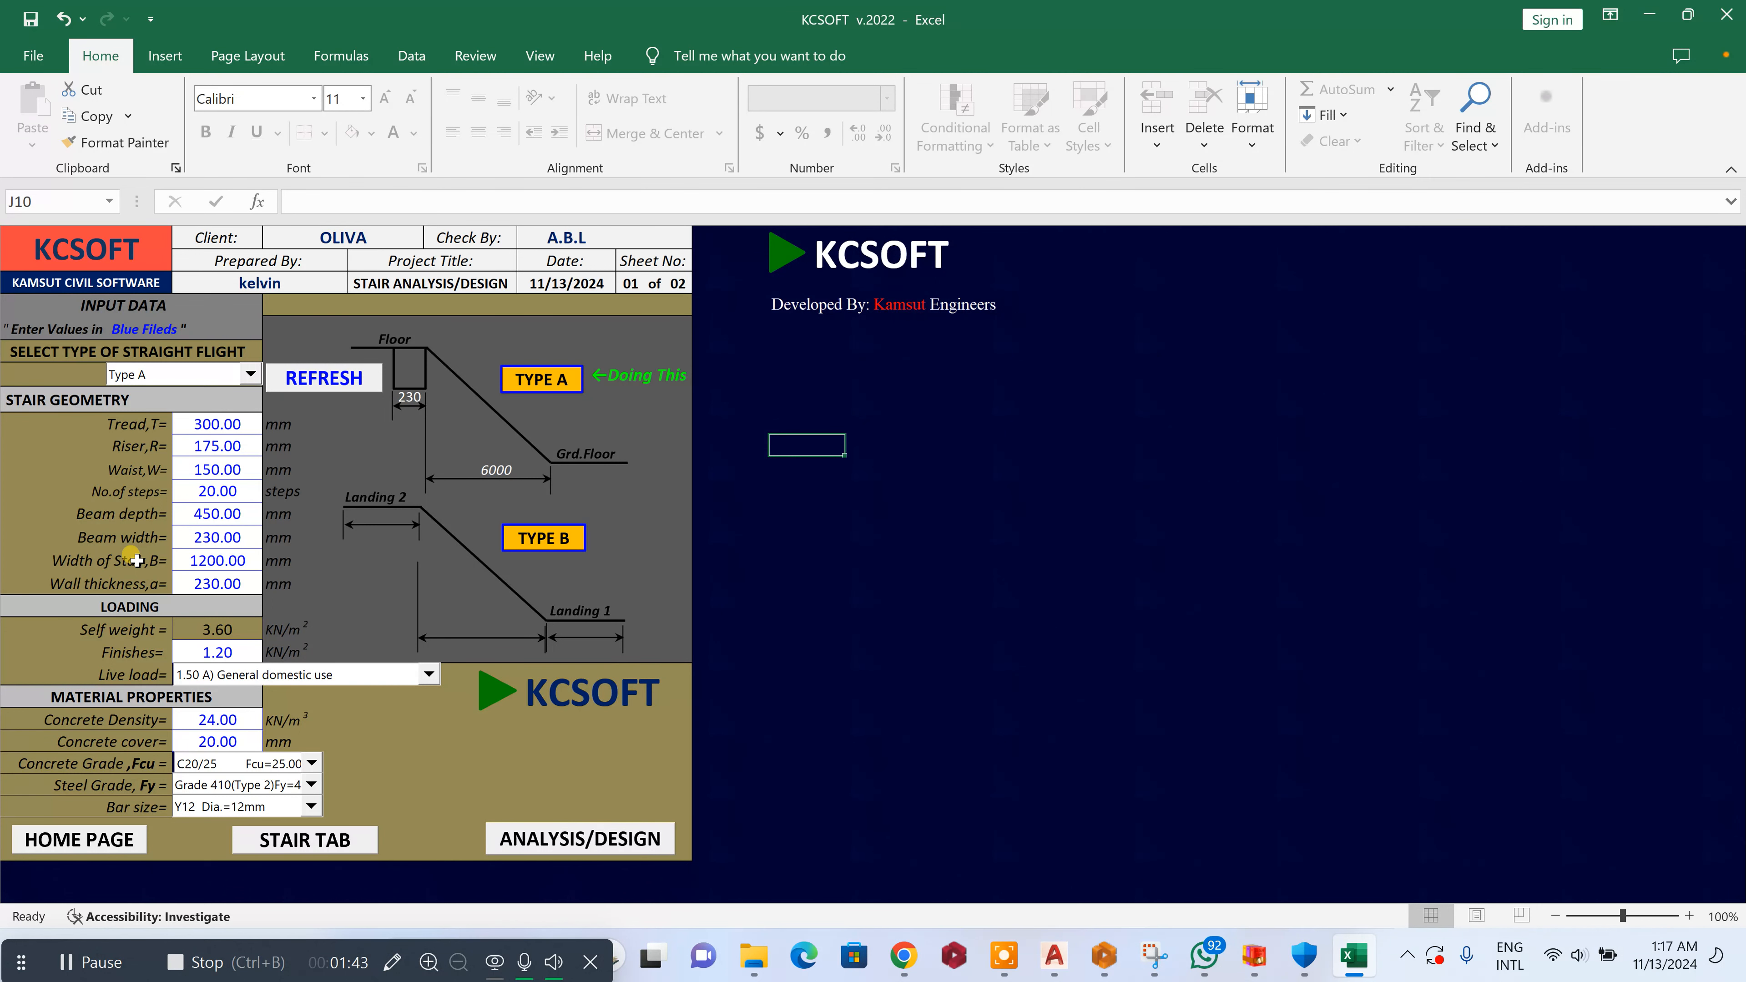
Set the stair's tread to 200 mm and its riser to 150 mm
{"action": "left_click", "coordinate": [195, 423]}
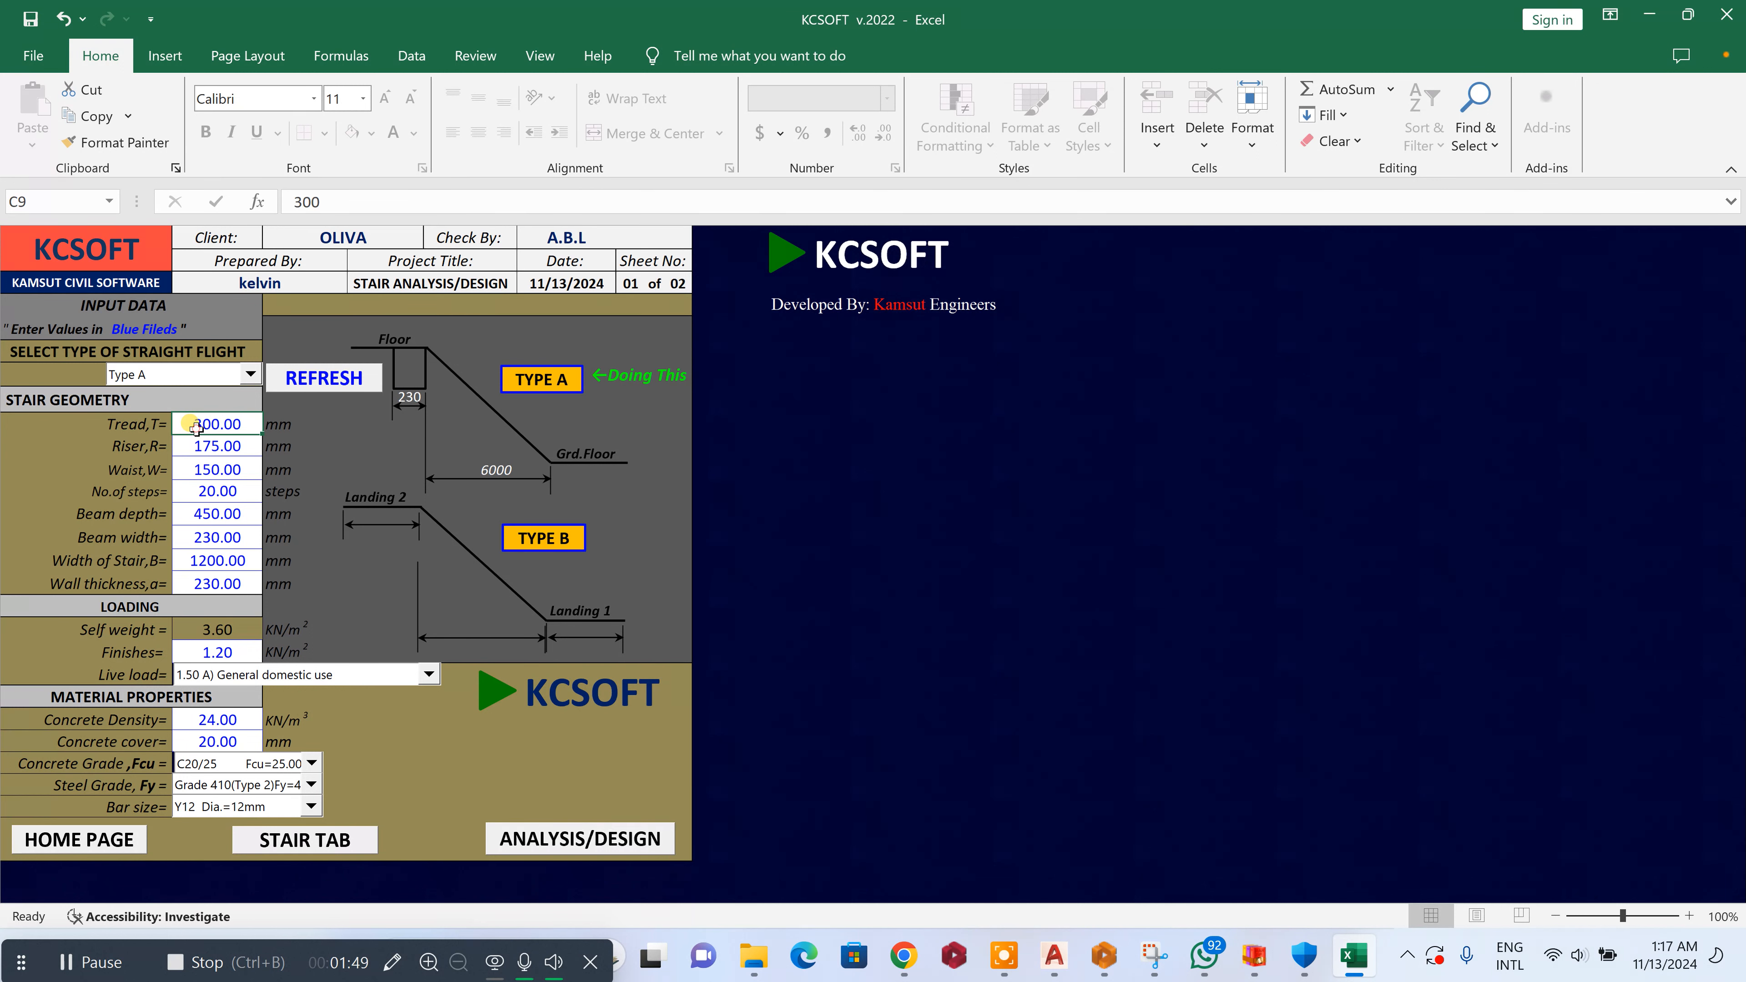
{"action": "double_click", "coordinate": [196, 426]}
{"action": "left_click_drag", "start_coordinate": [196, 426], "coordinate": [432, 470]}
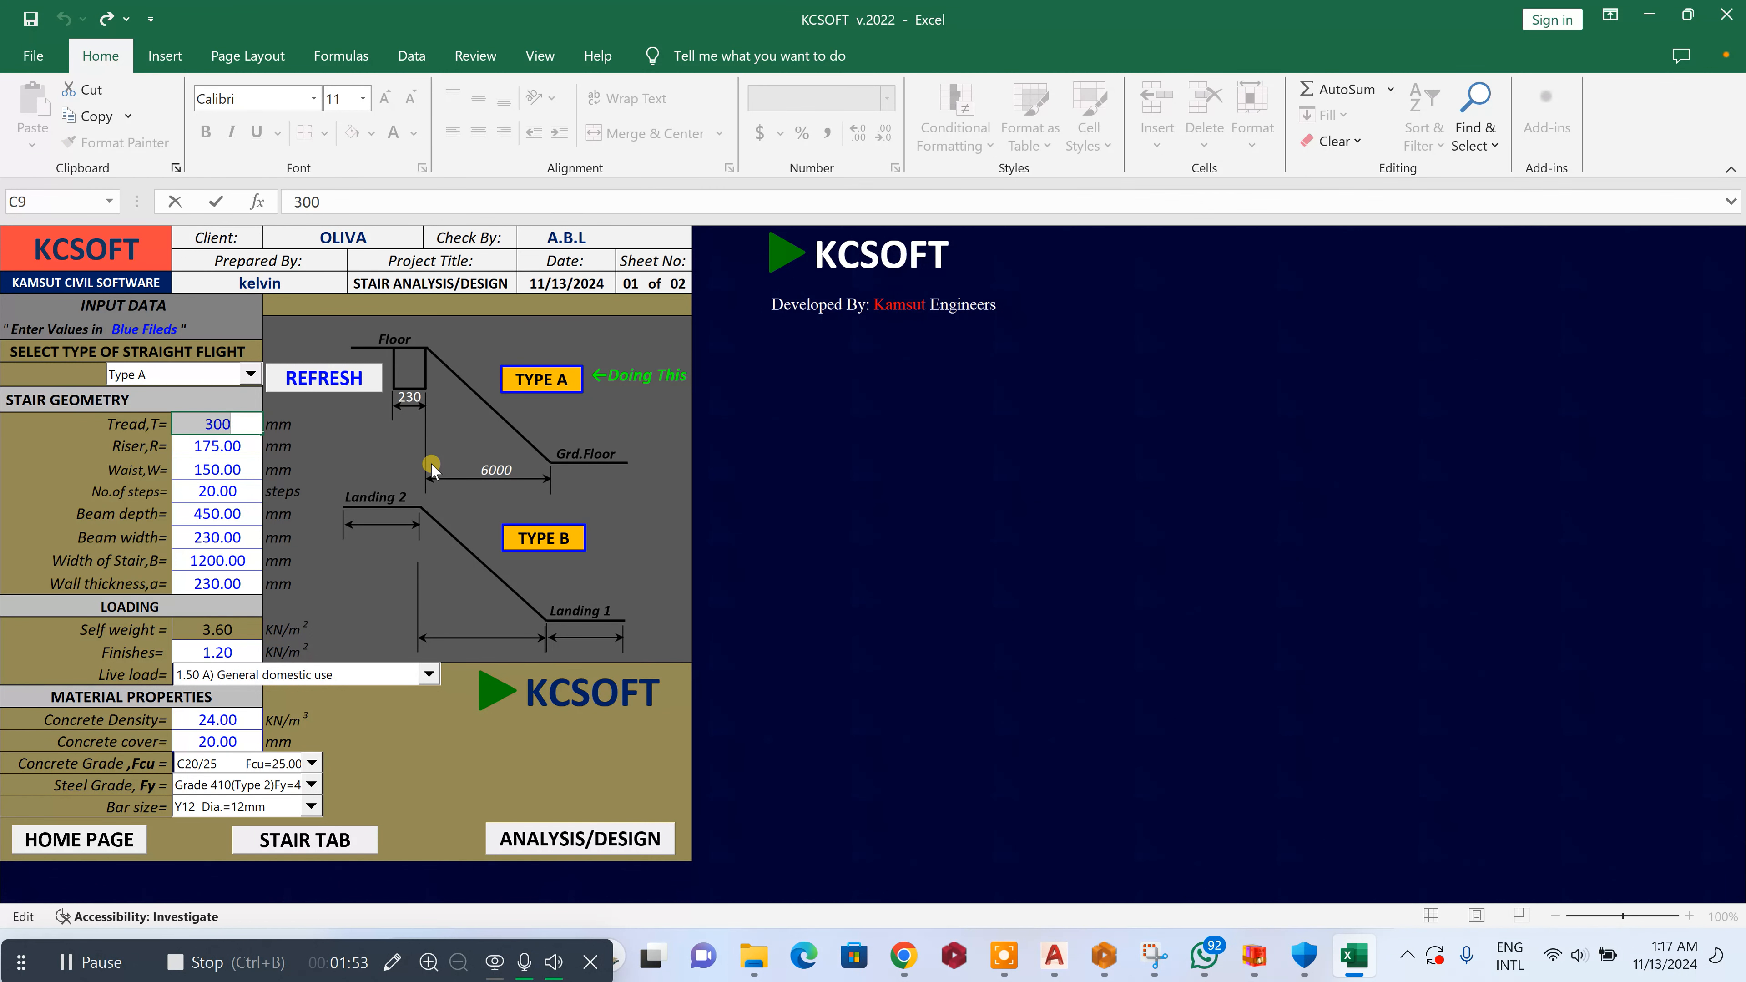
{"action": "type", "text": "200"}
{"action": "key", "text": "Return"}
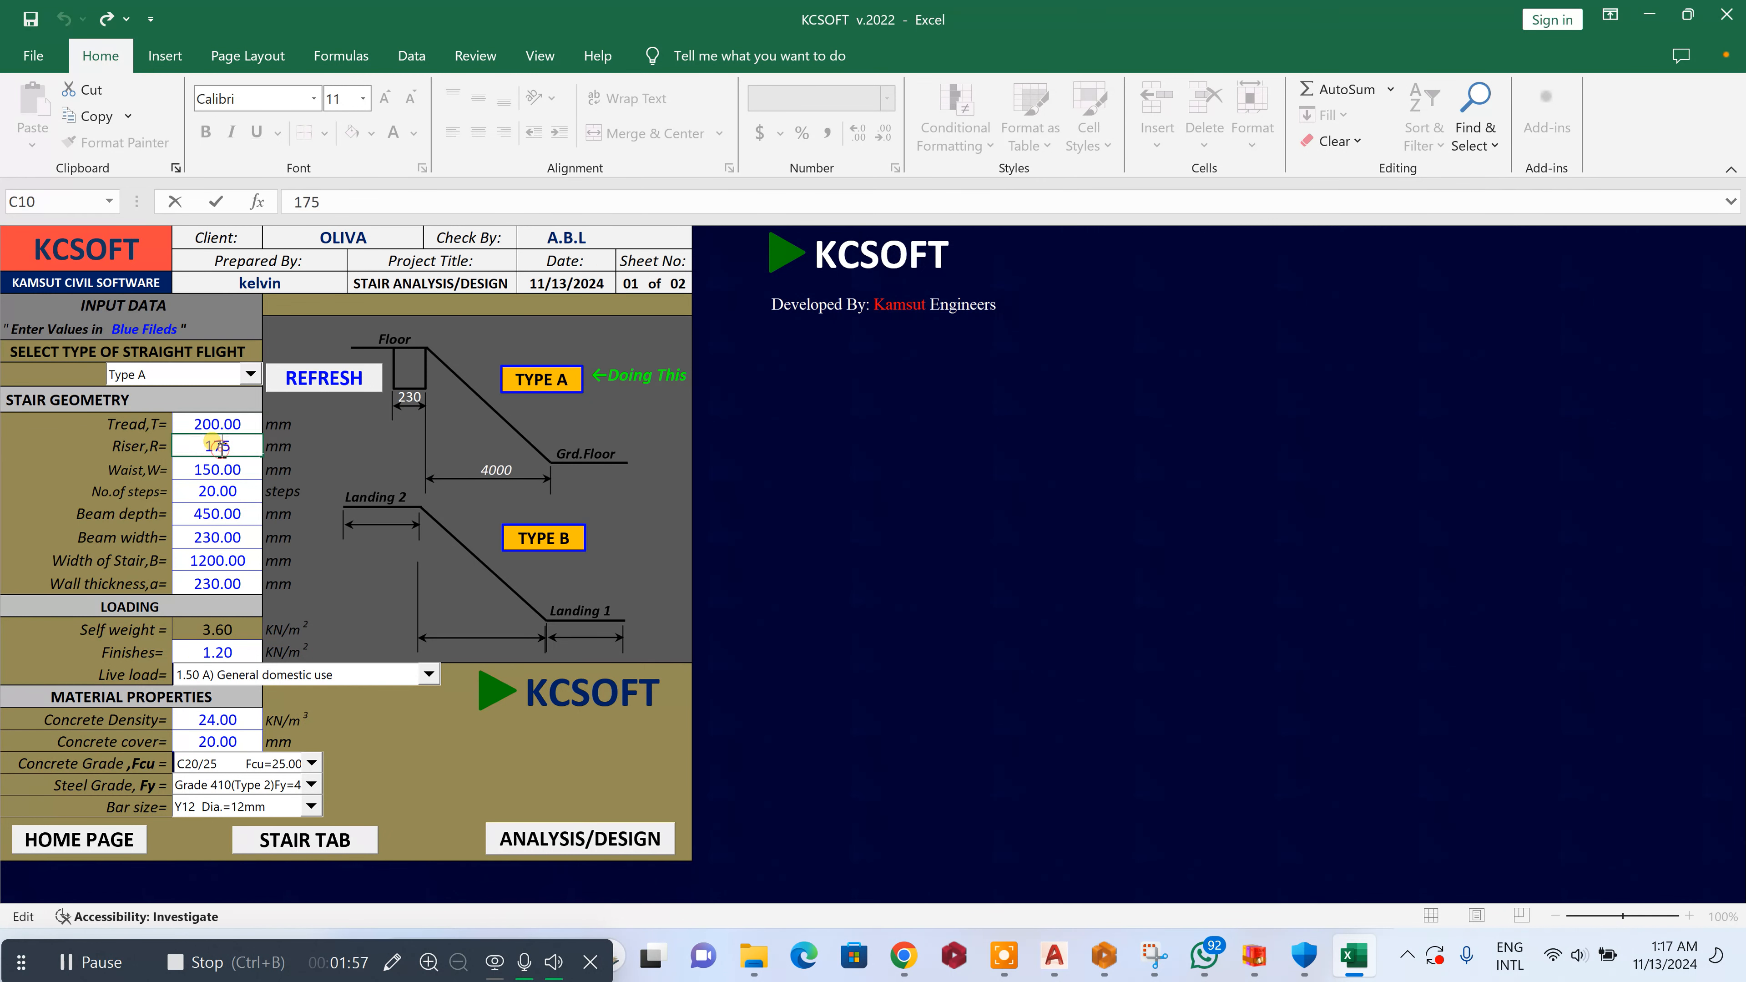
{"action": "double_click", "coordinate": [186, 449]}
{"action": "left_click_drag", "start_coordinate": [186, 448], "coordinate": [330, 443]}
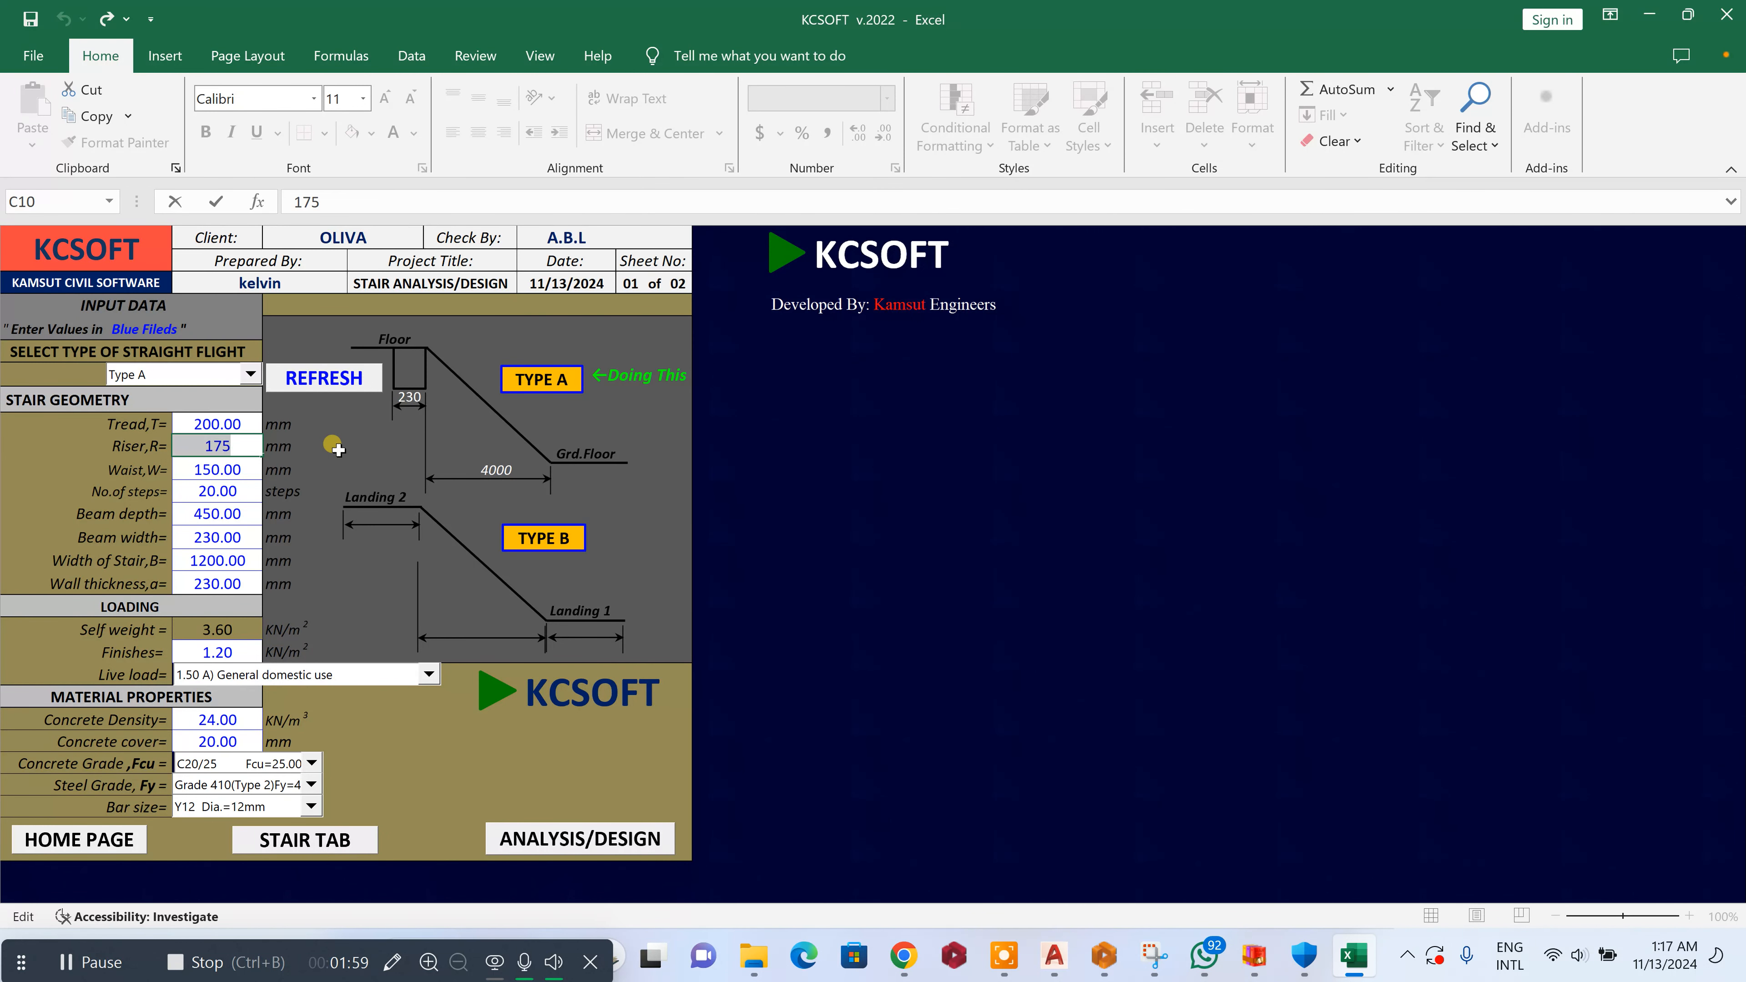
{"action": "type", "text": "150"}
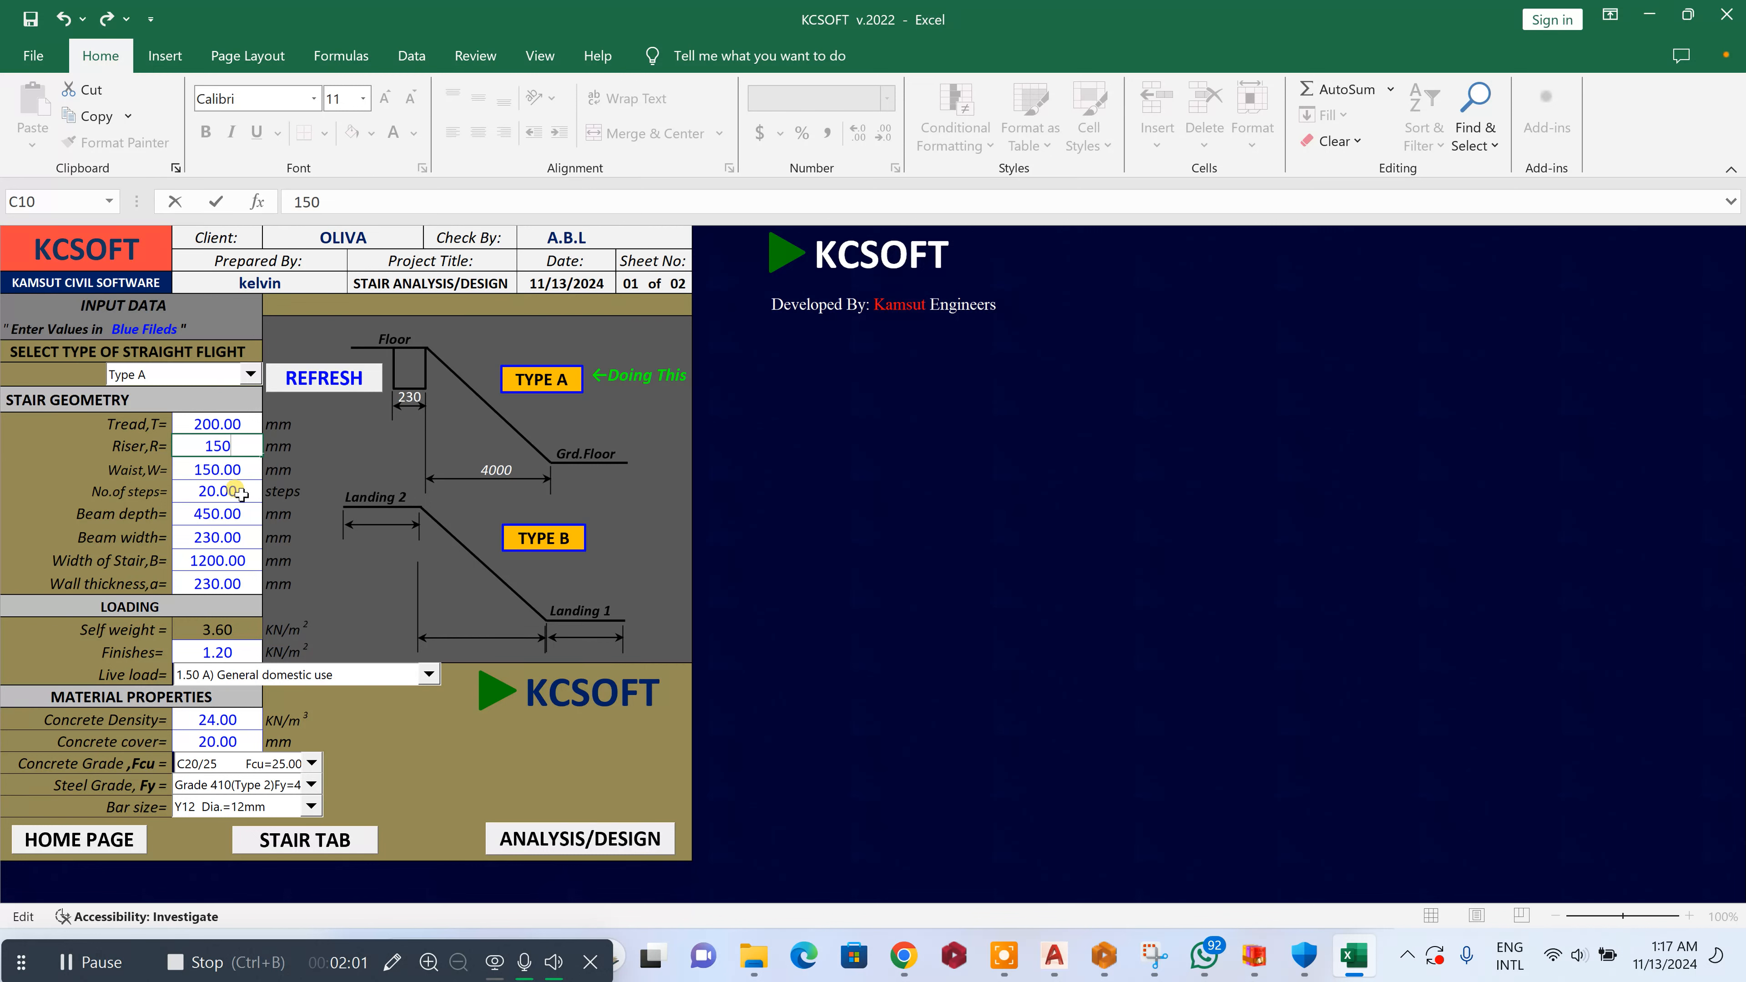
Set the number of steps in the stair geometry to 18
{"action": "double_click", "coordinate": [202, 492]}
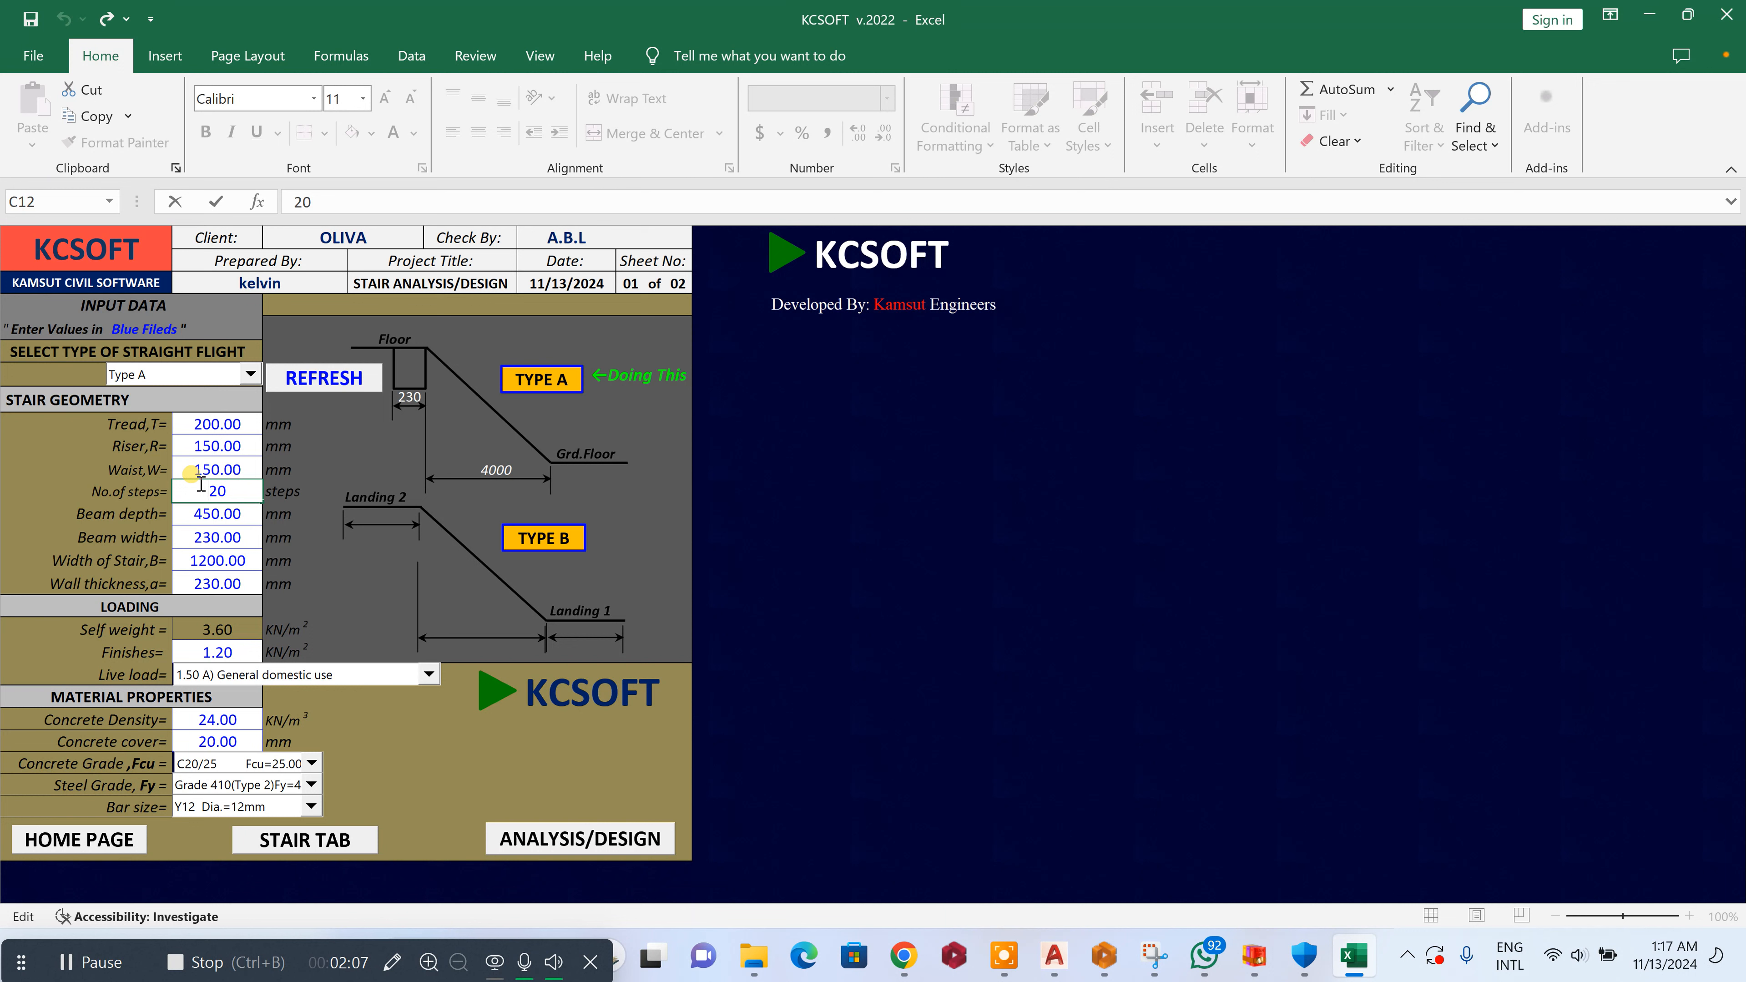
{"action": "left_click_drag", "start_coordinate": [201, 491], "coordinate": [333, 494]}
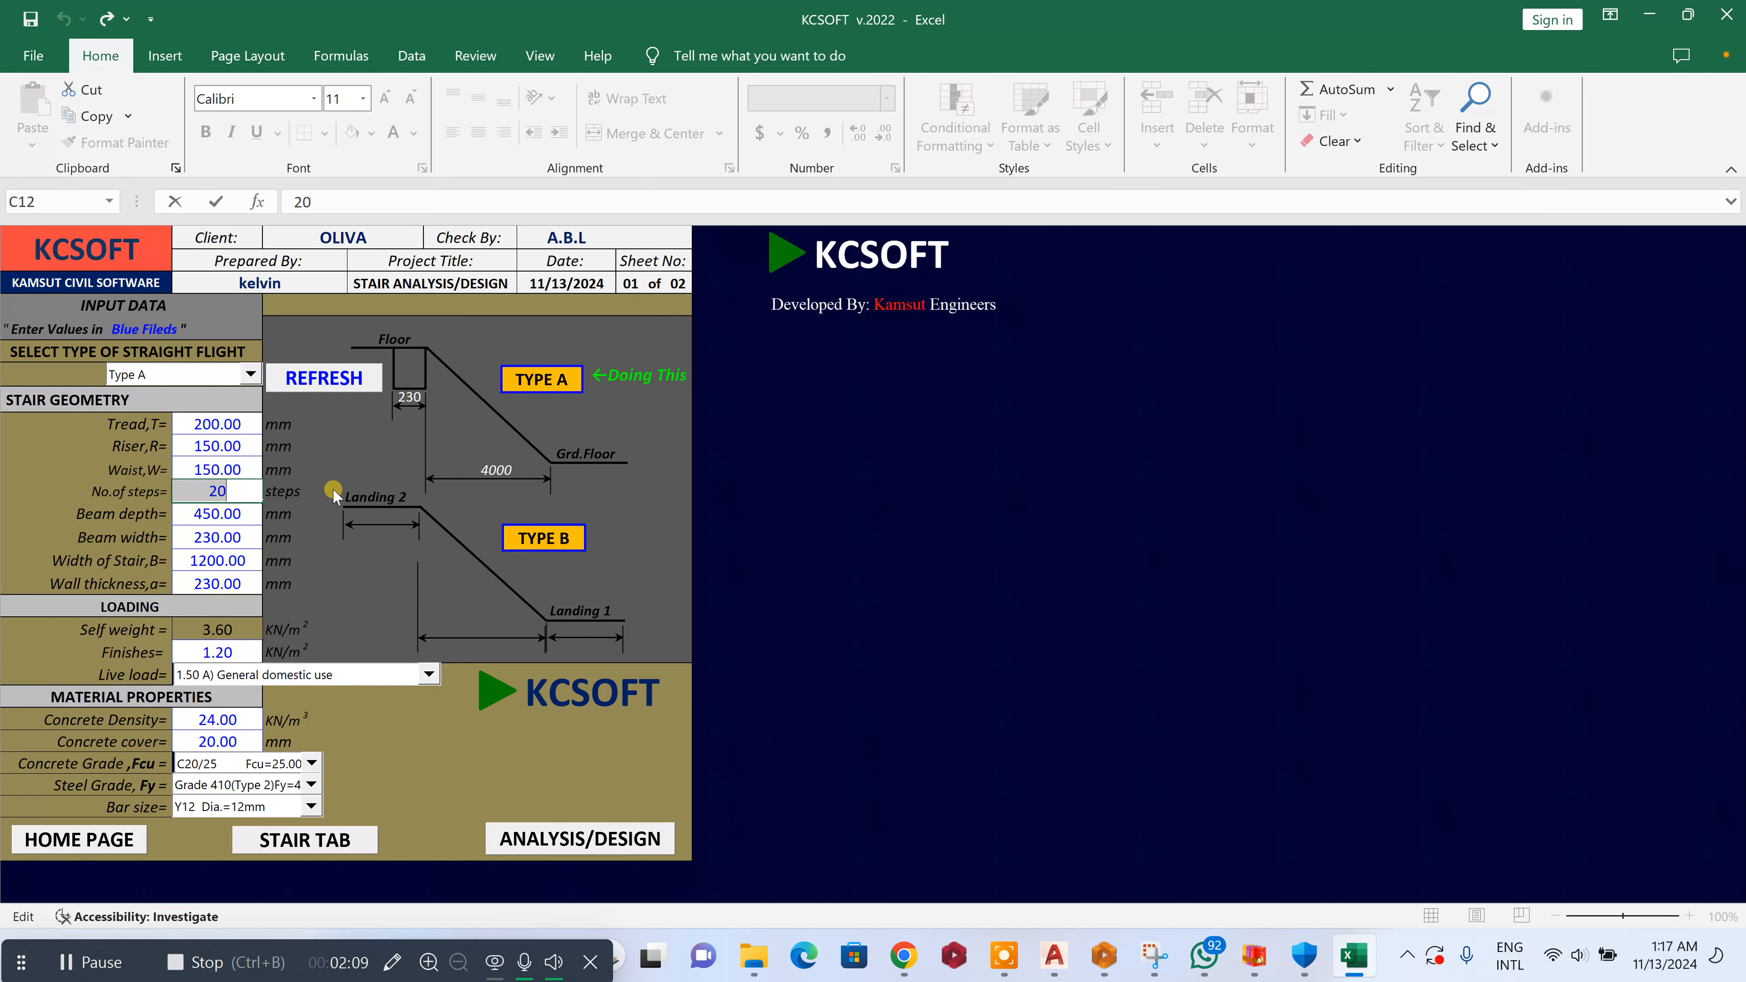
{"action": "type", "text": "188"}
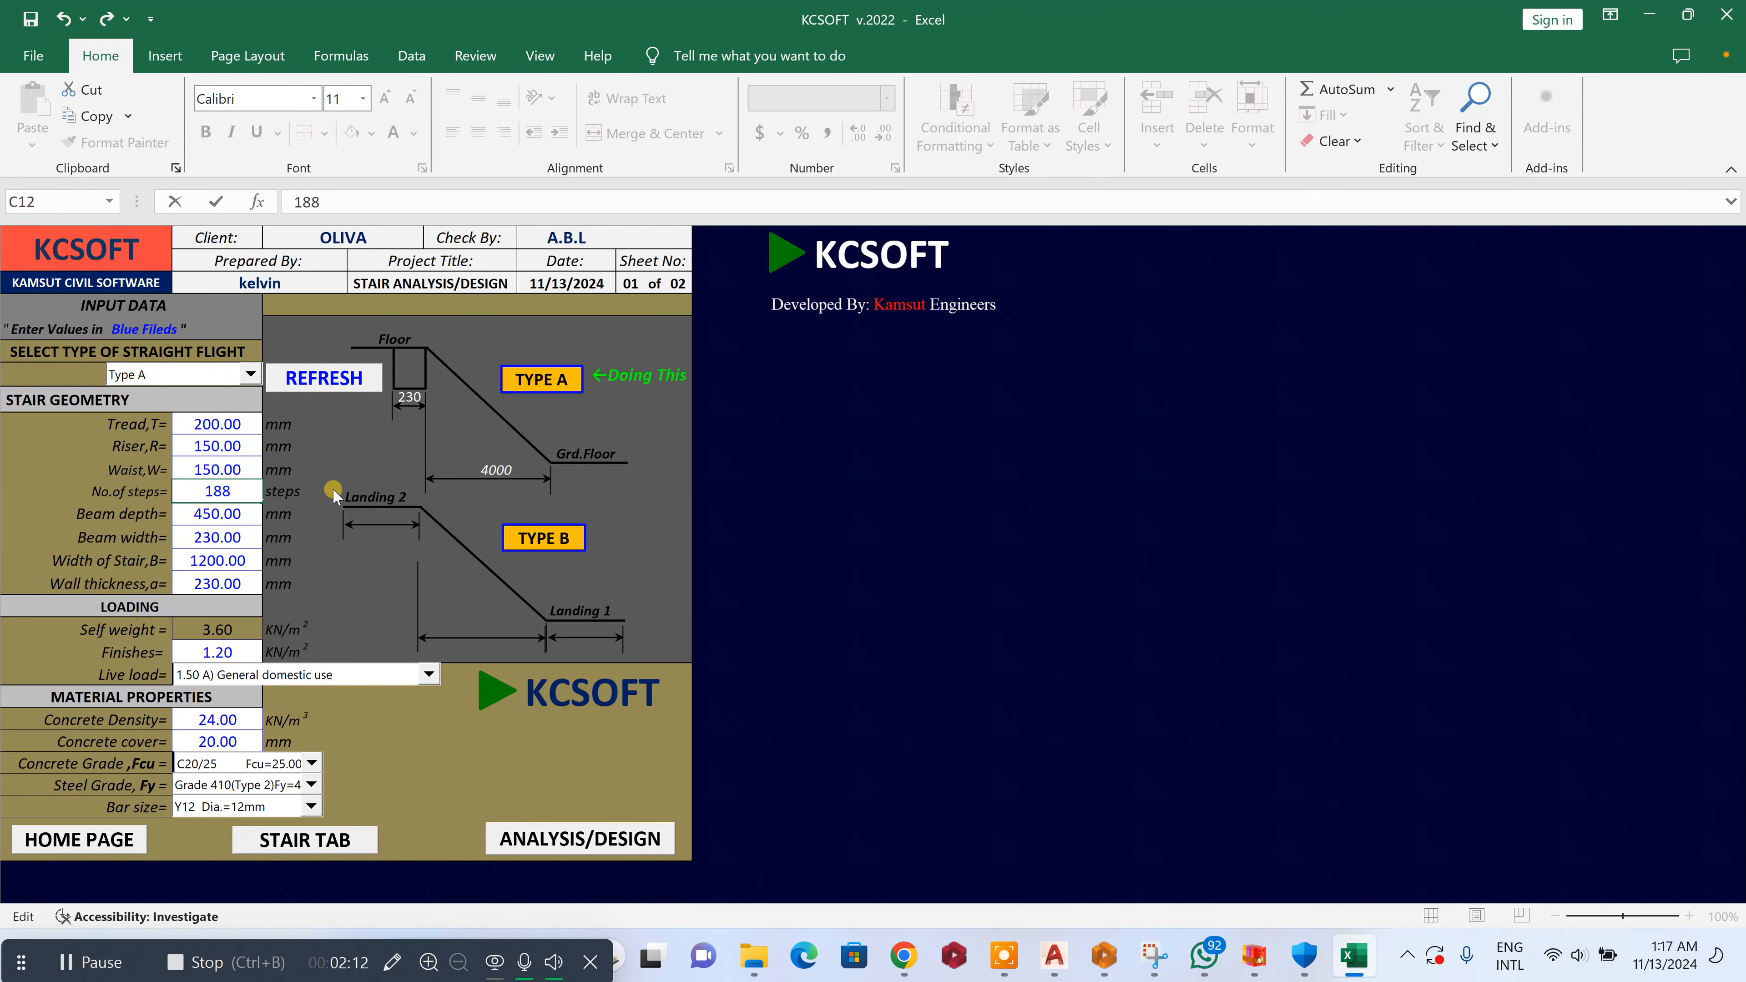
{"action": "key", "text": "BackSpace"}
Enter a beam depth of 450 mm and a beam width of 225 mm in the stair geometry
{"action": "double_click", "coordinate": [195, 514]}
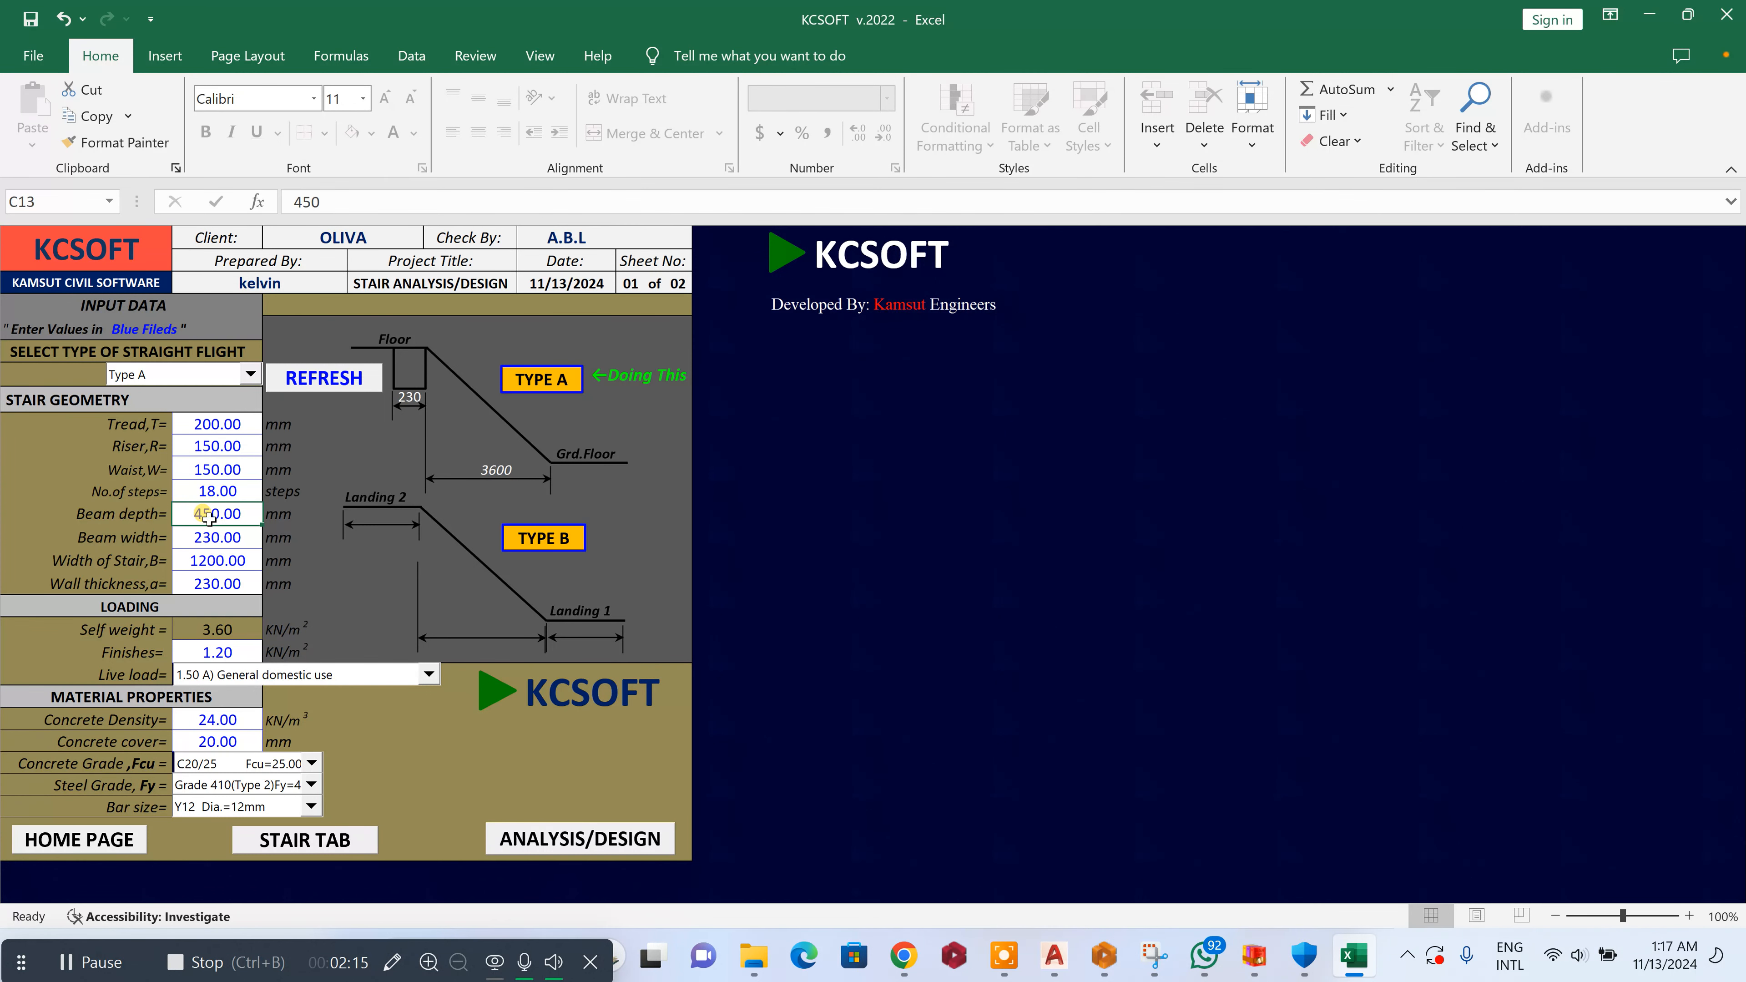
{"action": "left_click_drag", "start_coordinate": [193, 514], "coordinate": [308, 531]}
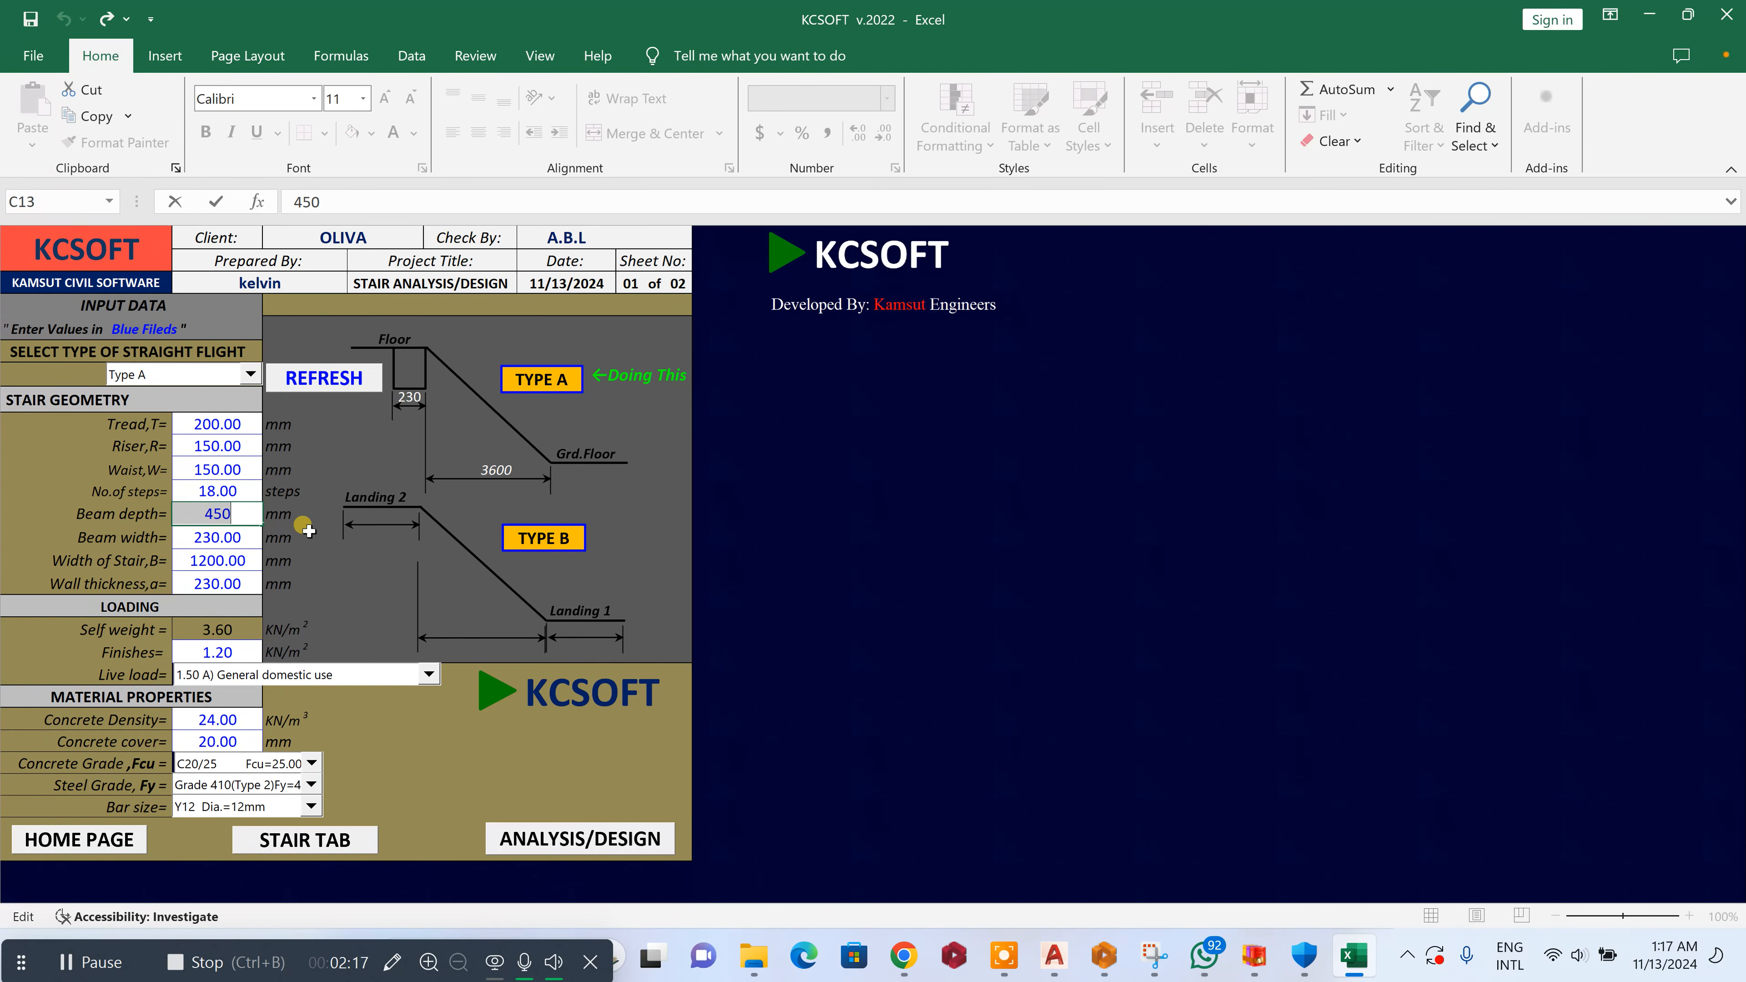
{"action": "type", "text": "450"}
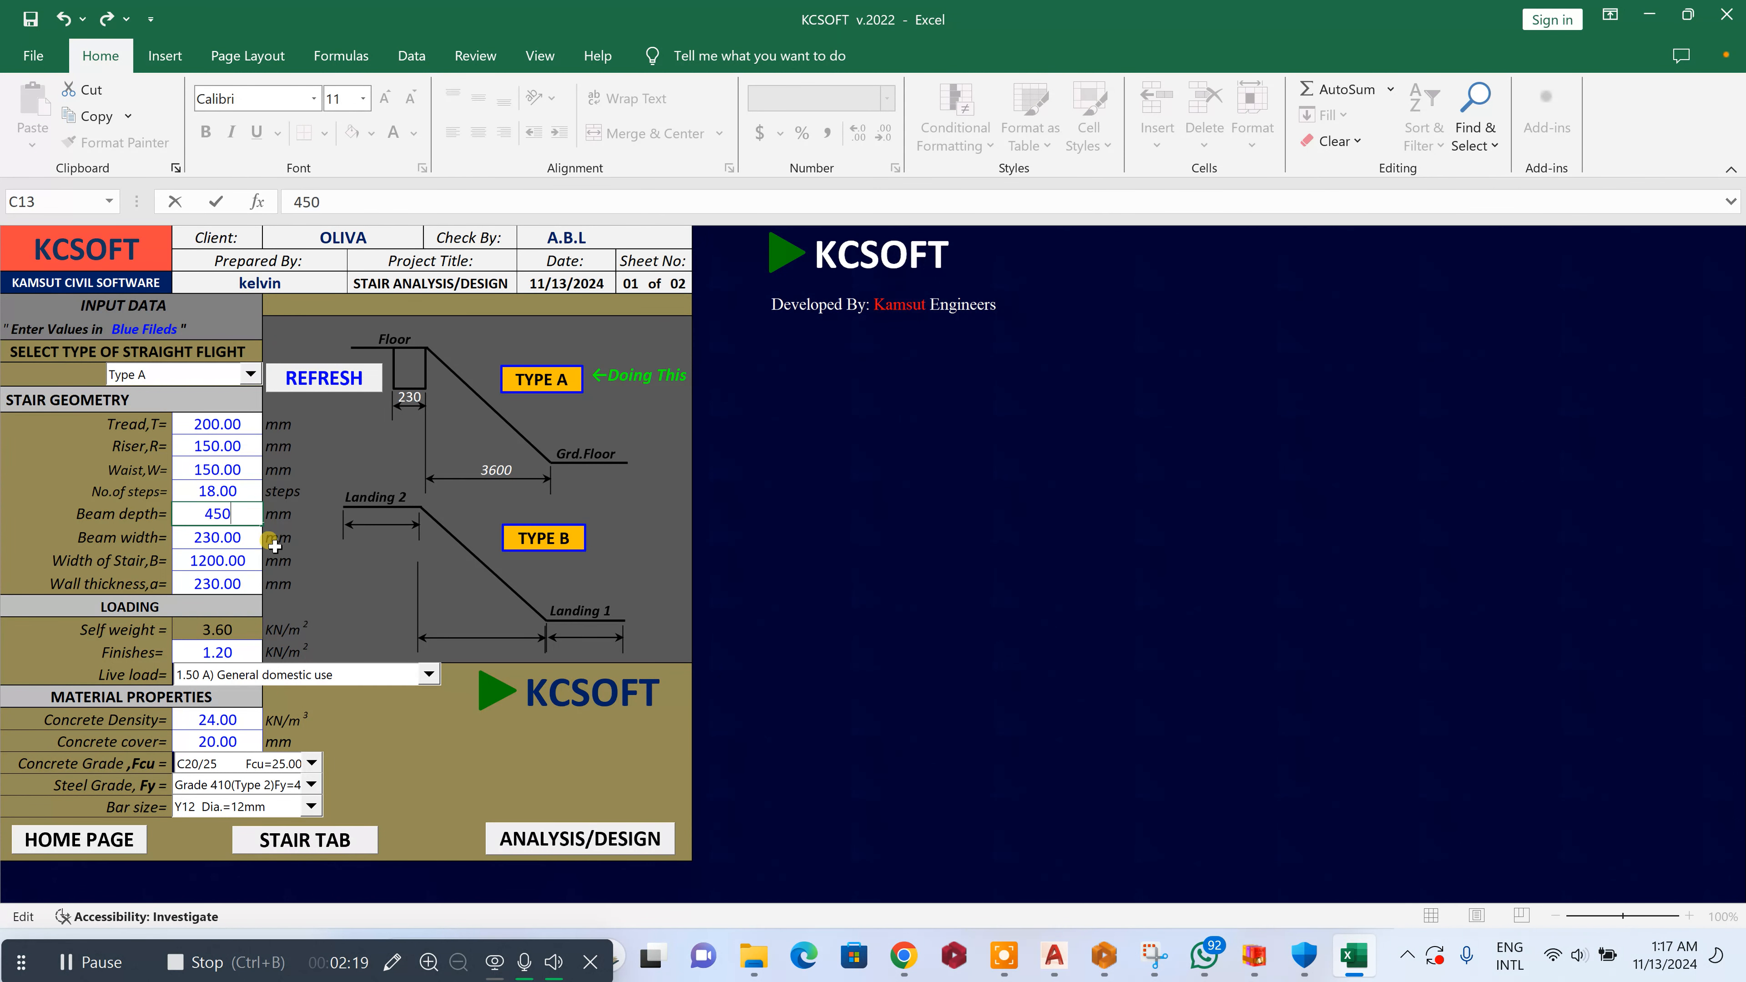
{"action": "left_click", "coordinate": [194, 540]}
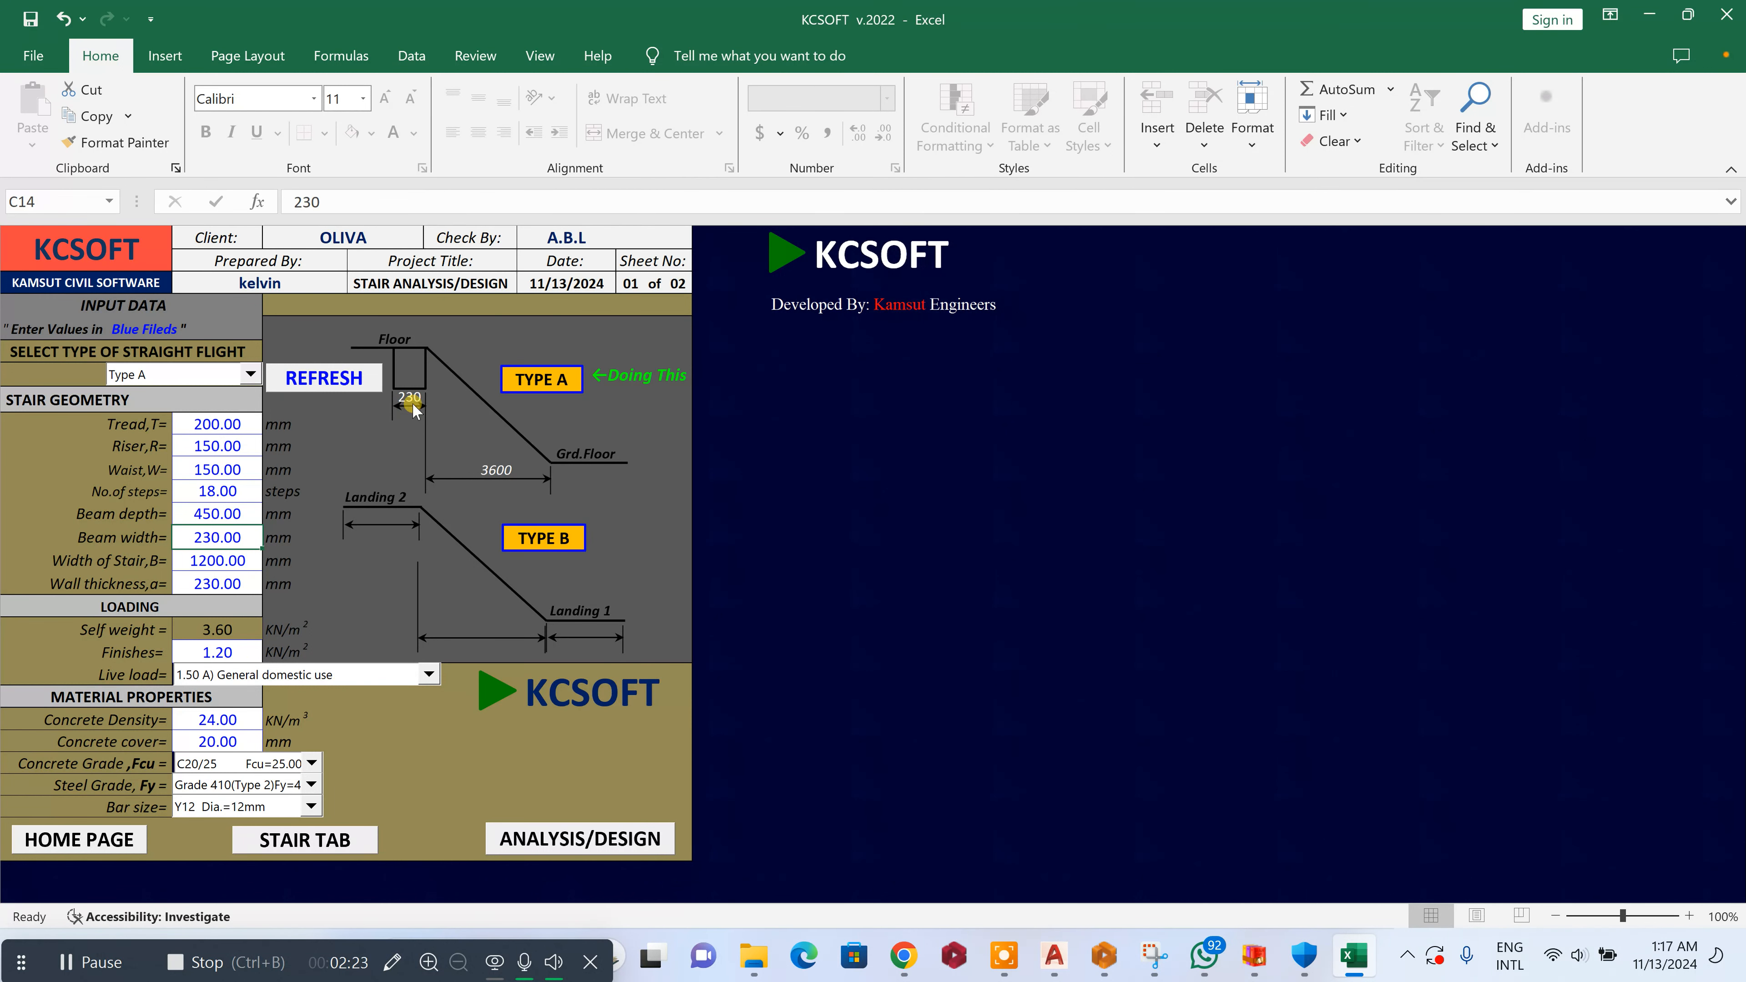
{"action": "double_click", "coordinate": [181, 540]}
{"action": "left_click_drag", "start_coordinate": [181, 540], "coordinate": [268, 545]}
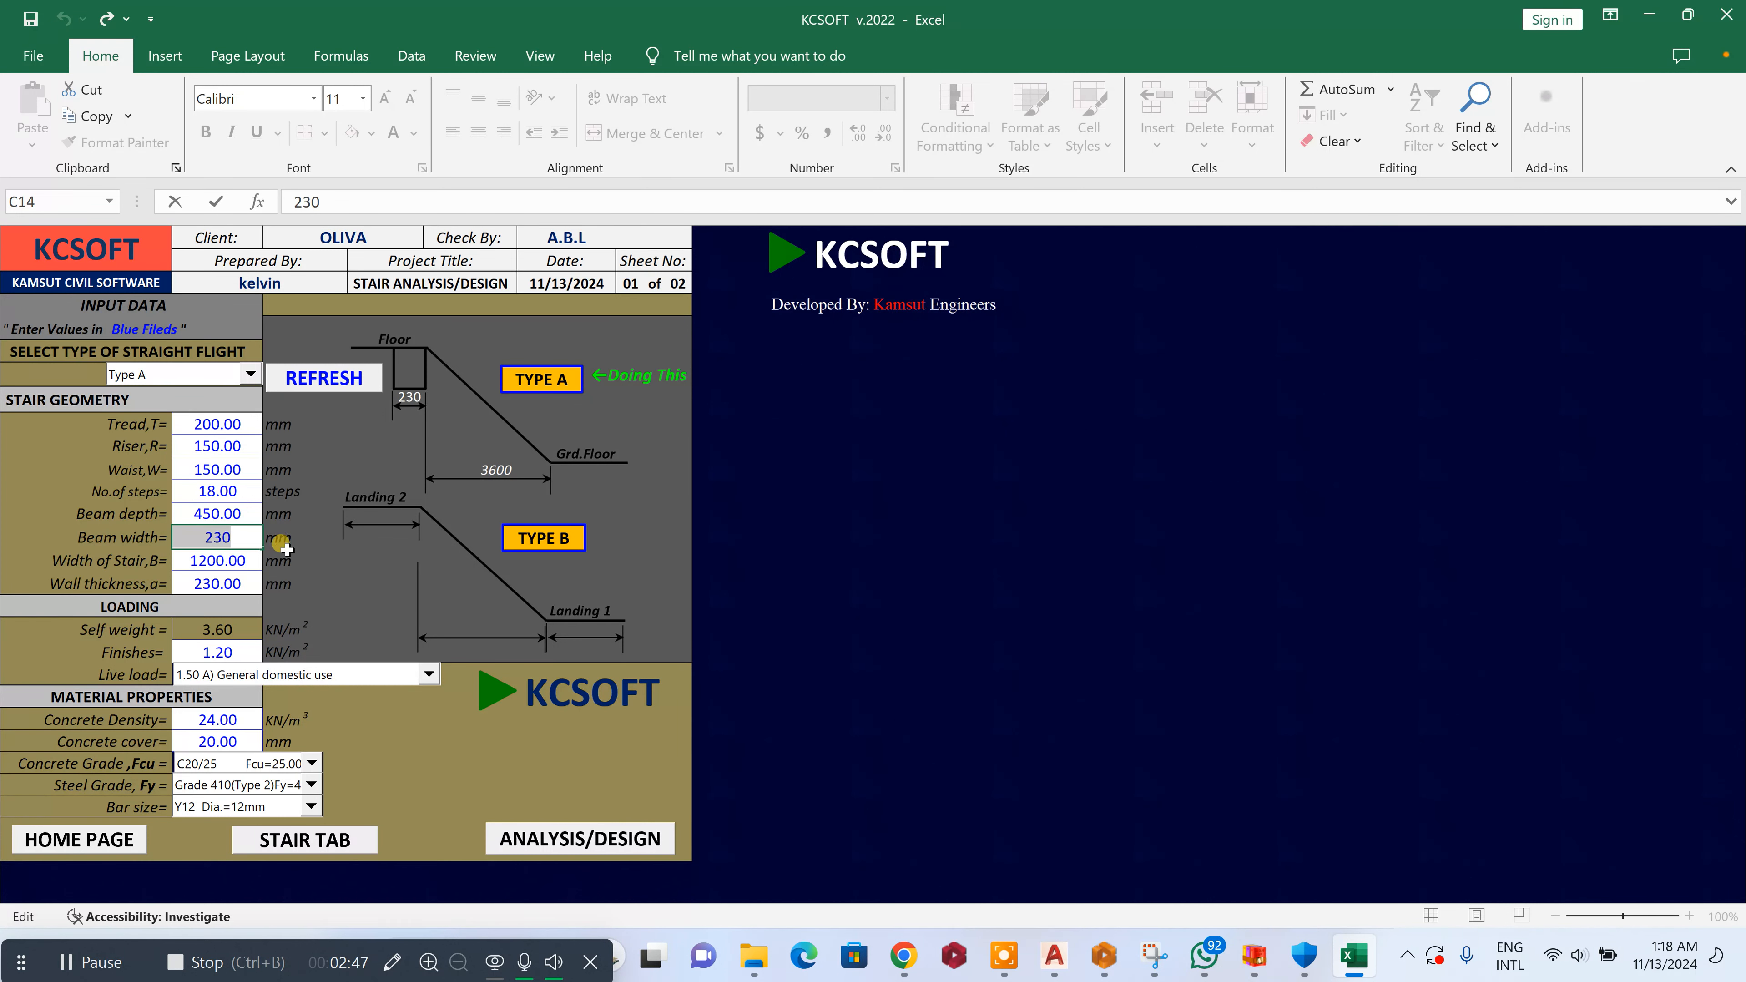
{"action": "type", "text": "225"}
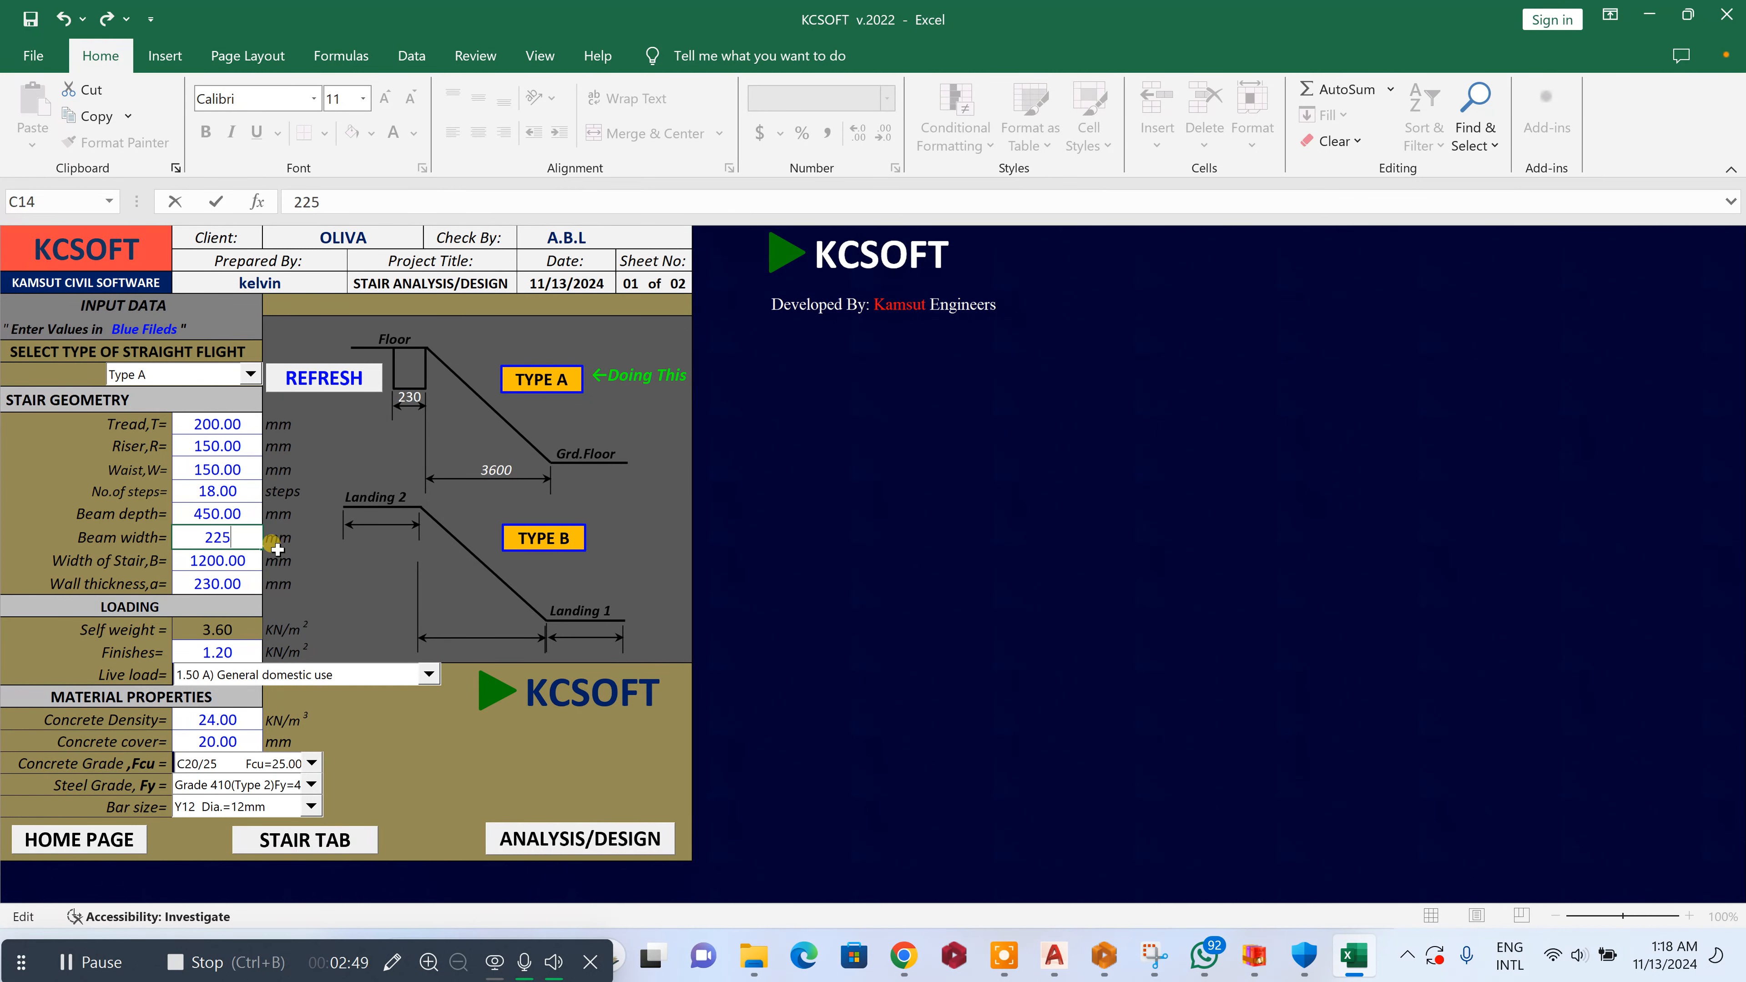
Set the width of the stair to 1400 mm and the wall thickness to 225 mm
{"action": "left_click", "coordinate": [219, 563]}
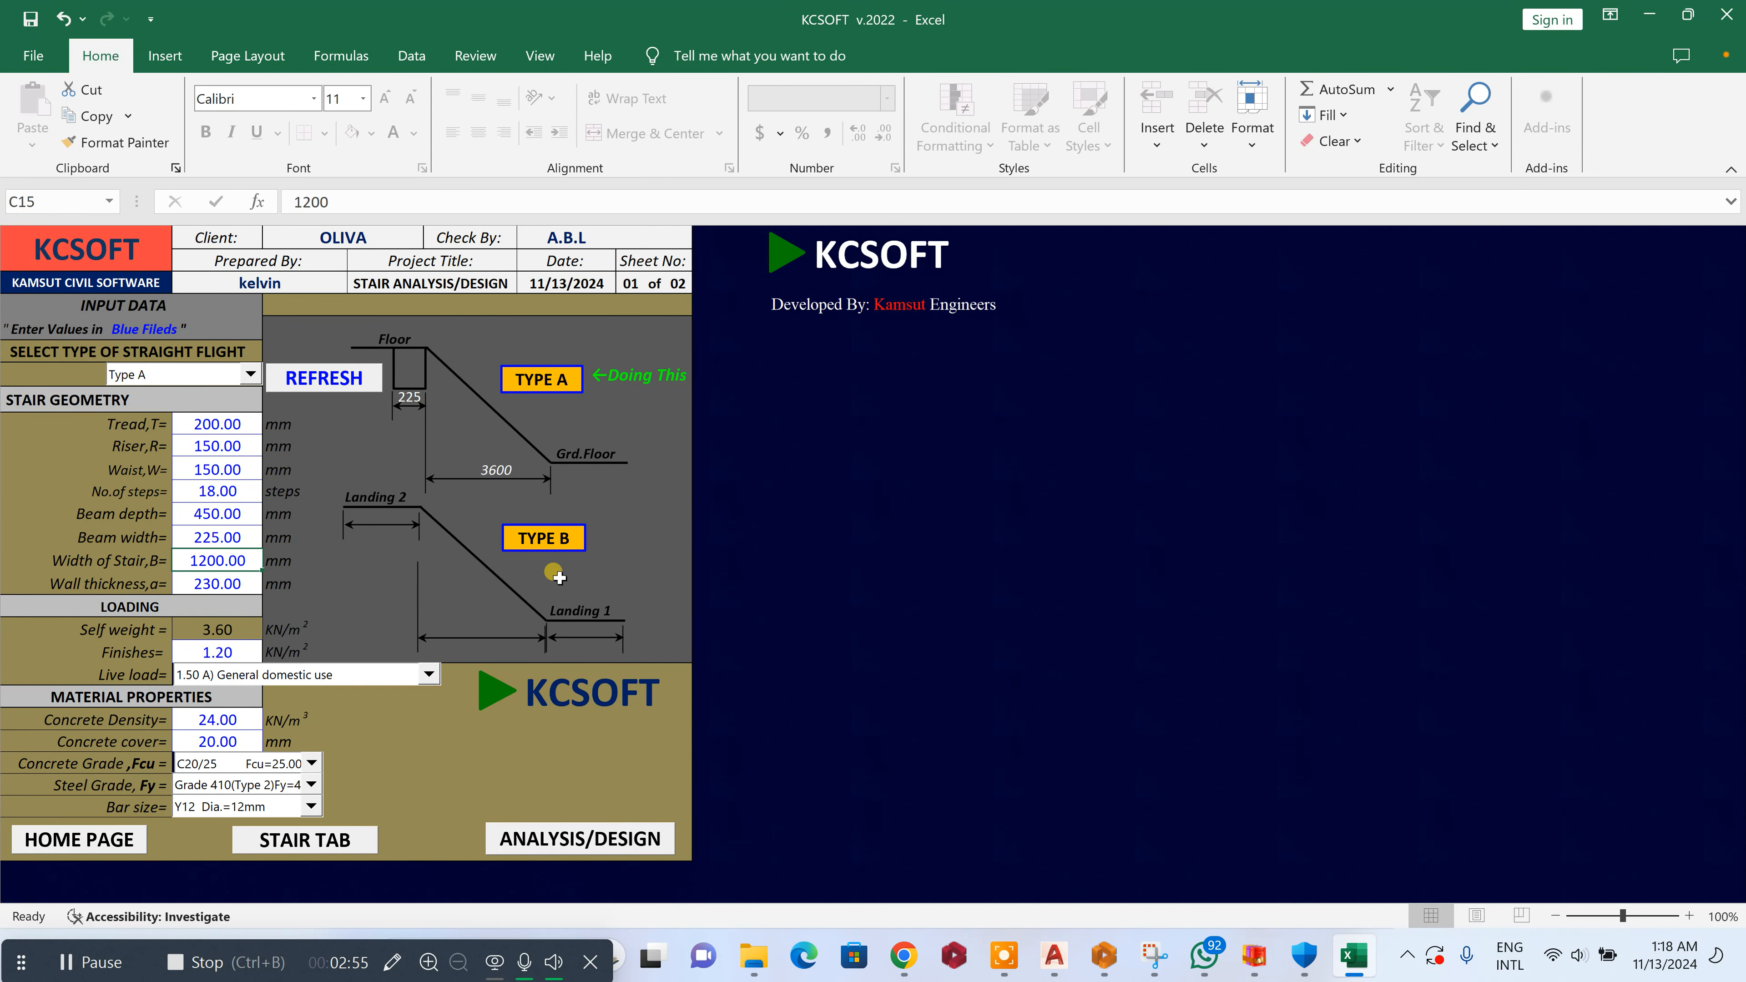
{"action": "double_click", "coordinate": [193, 561]}
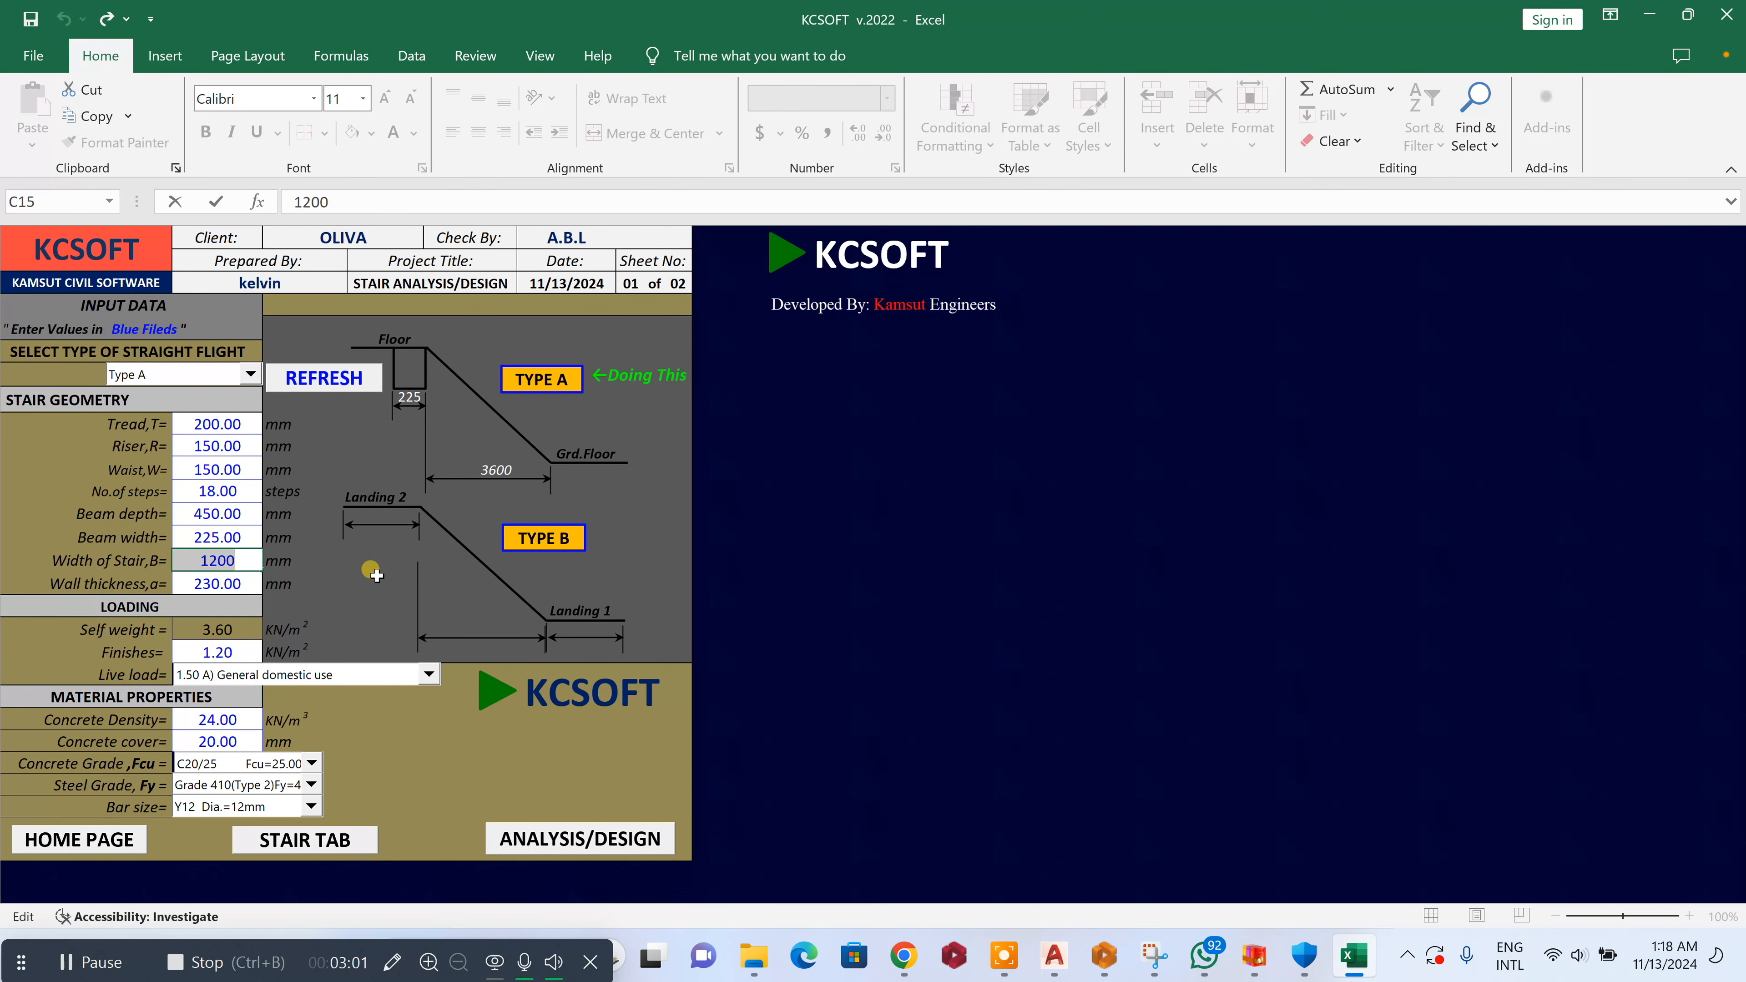
{"action": "type", "text": "1400"}
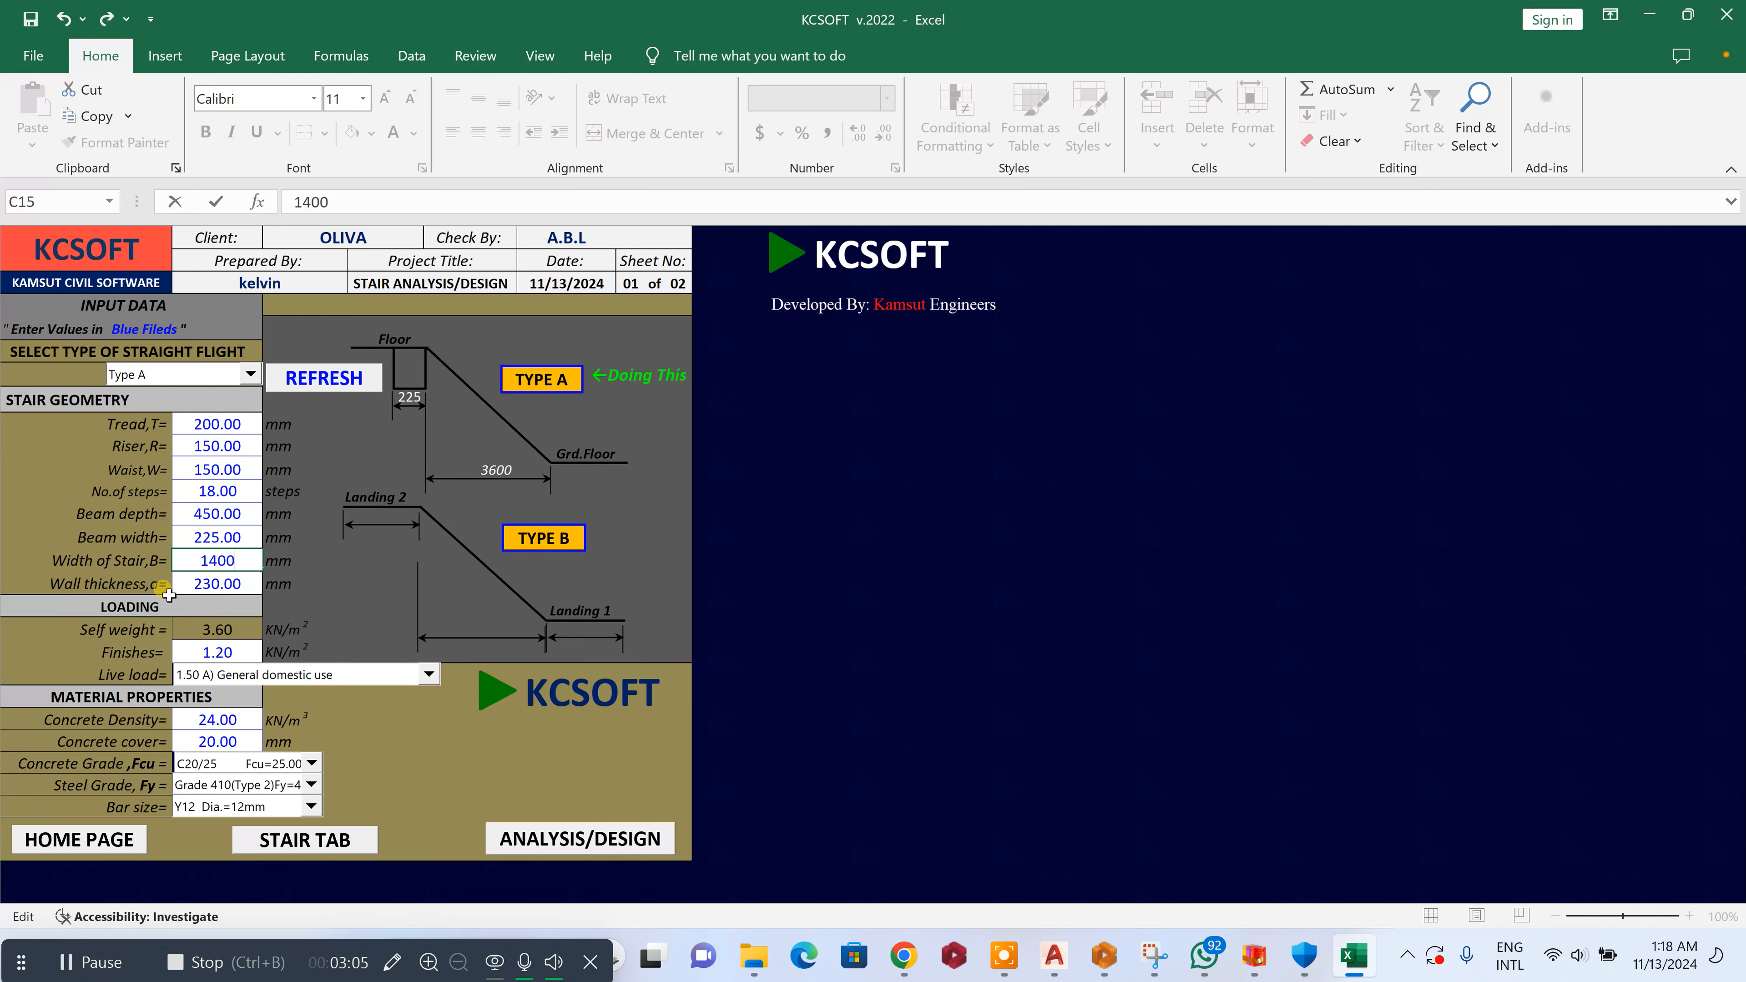
{"action": "double_click", "coordinate": [209, 583]}
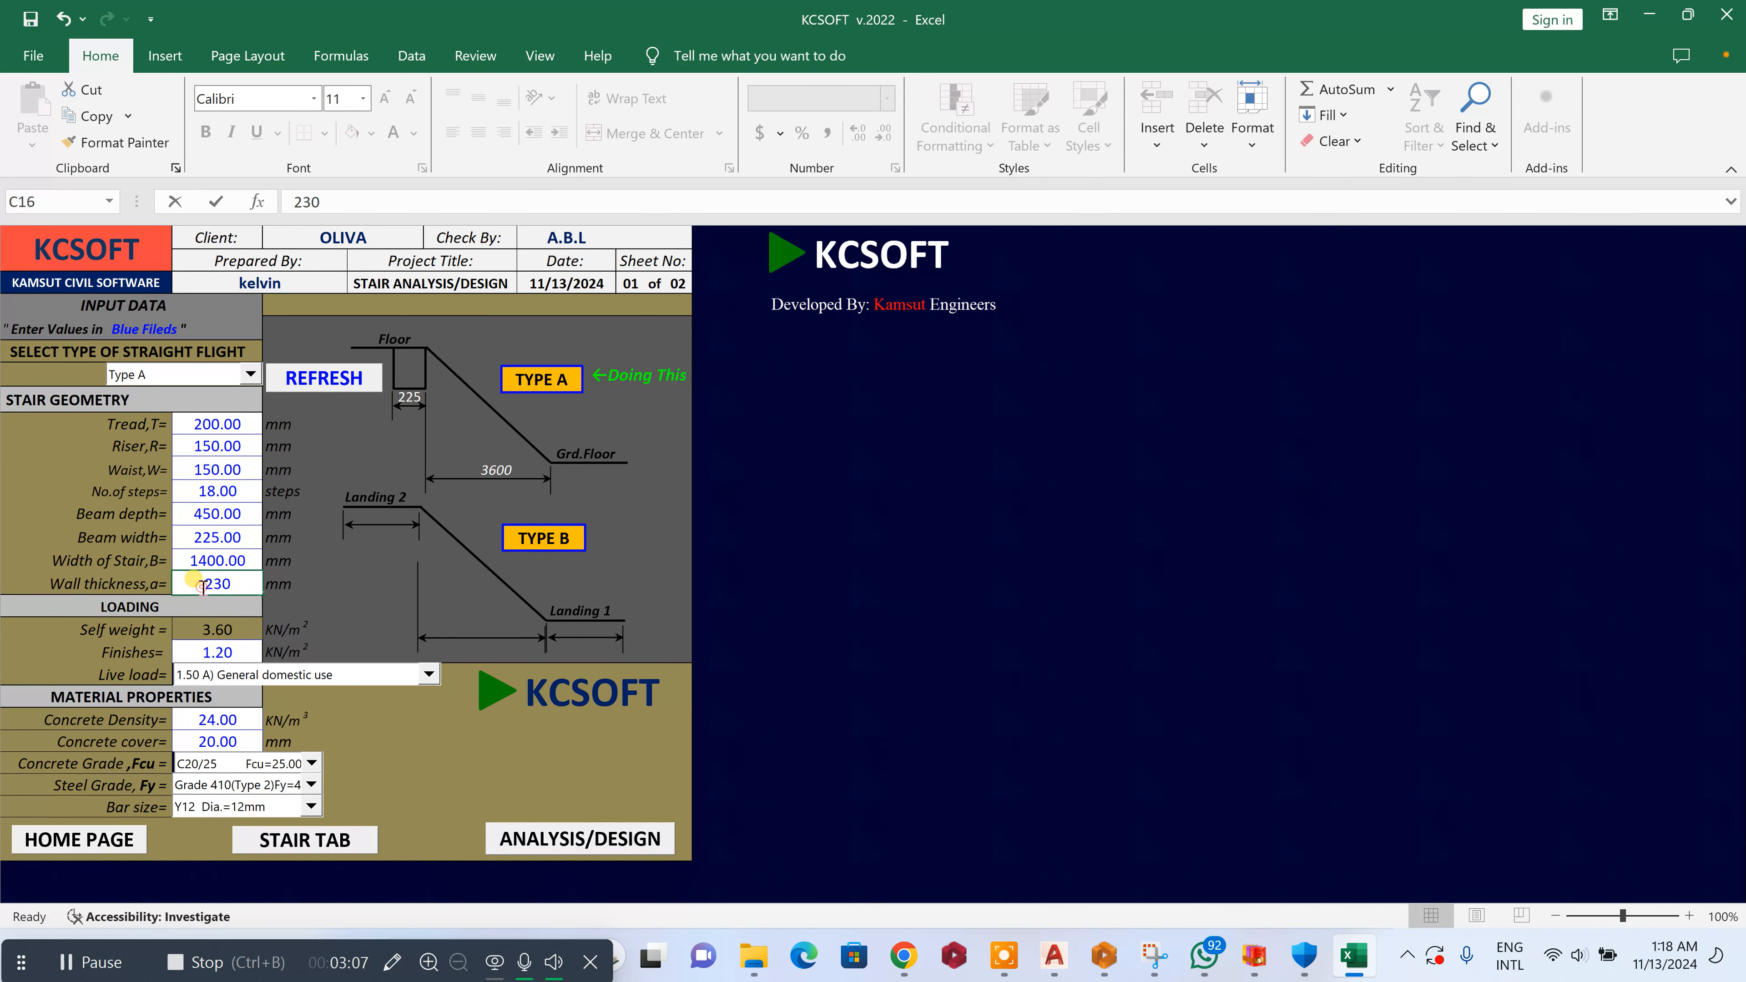
{"action": "left_click_drag", "start_coordinate": [210, 583], "coordinate": [289, 585]}
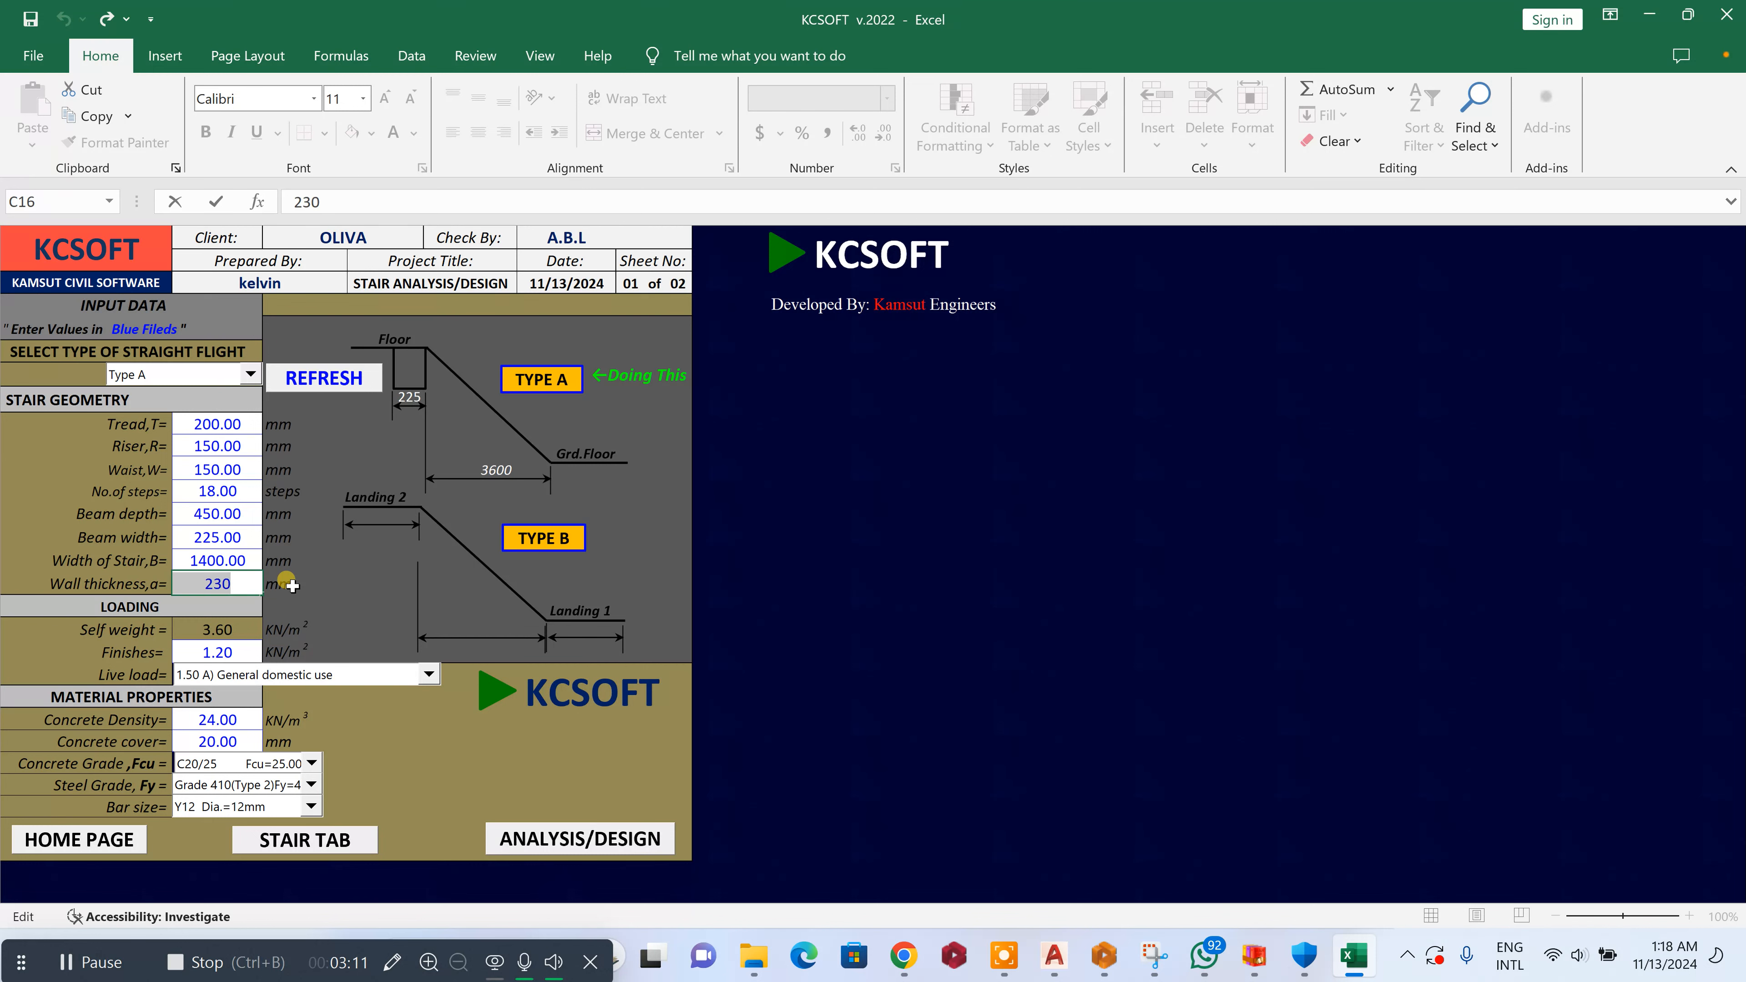
{"action": "type", "text": "225"}
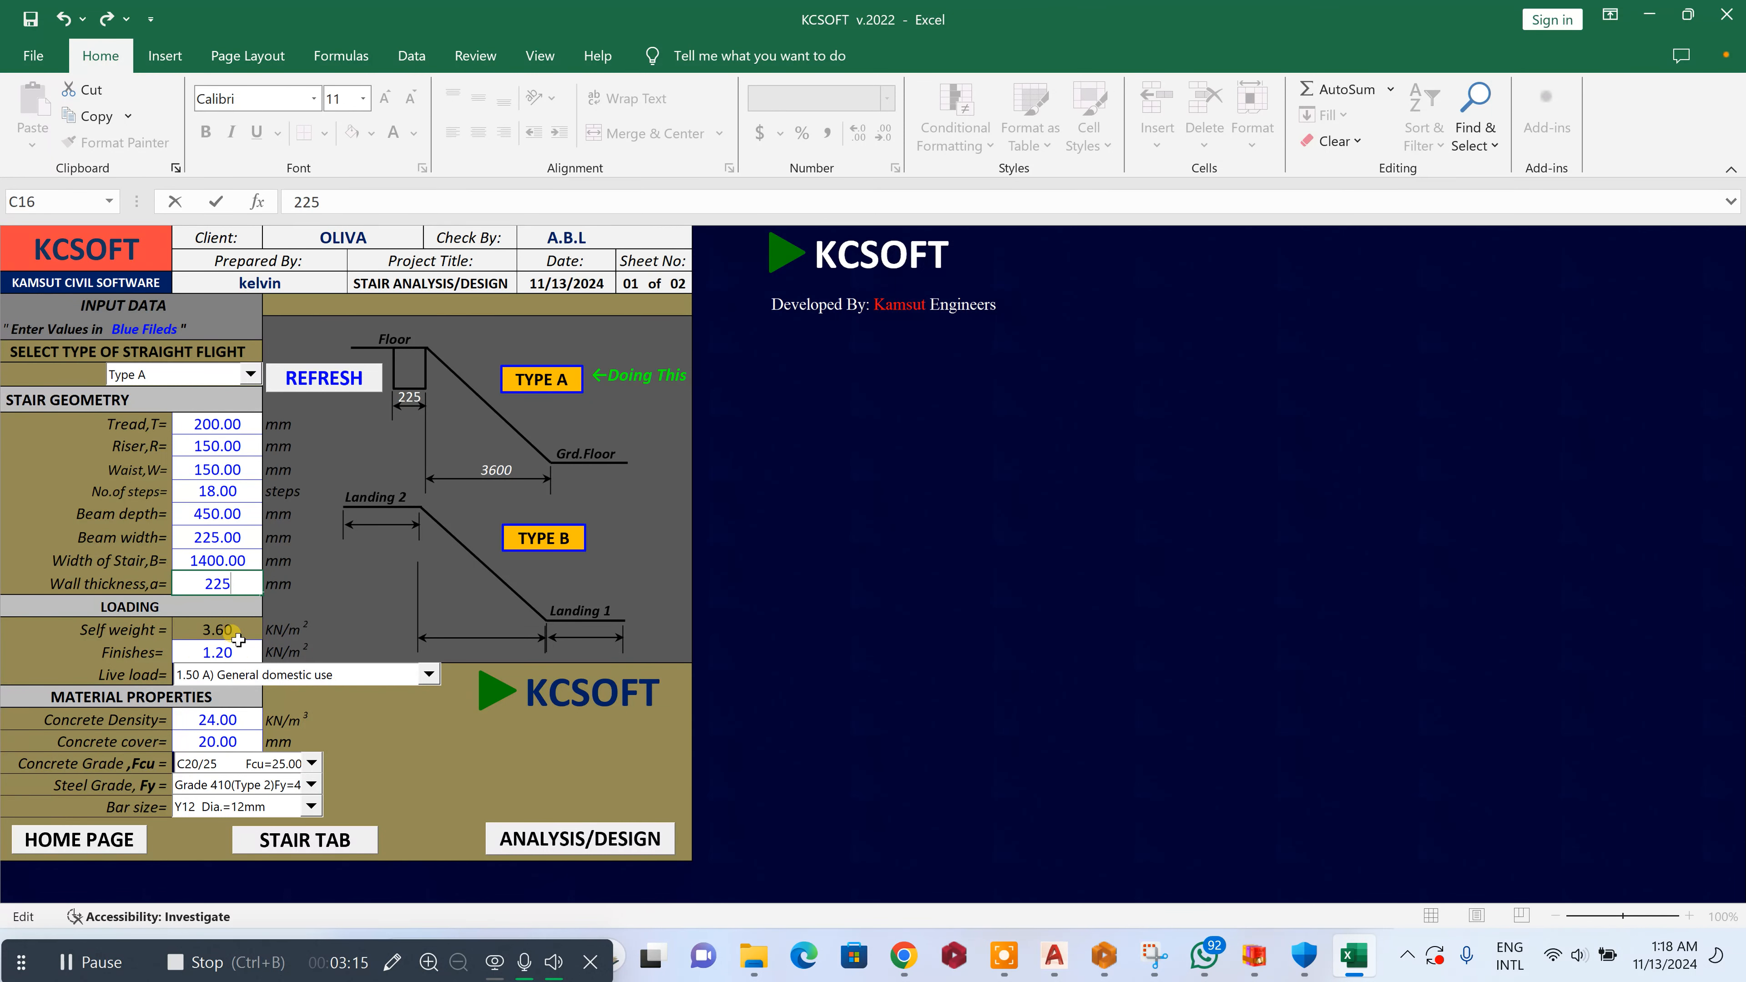
{"action": "left_click", "coordinate": [227, 631]}
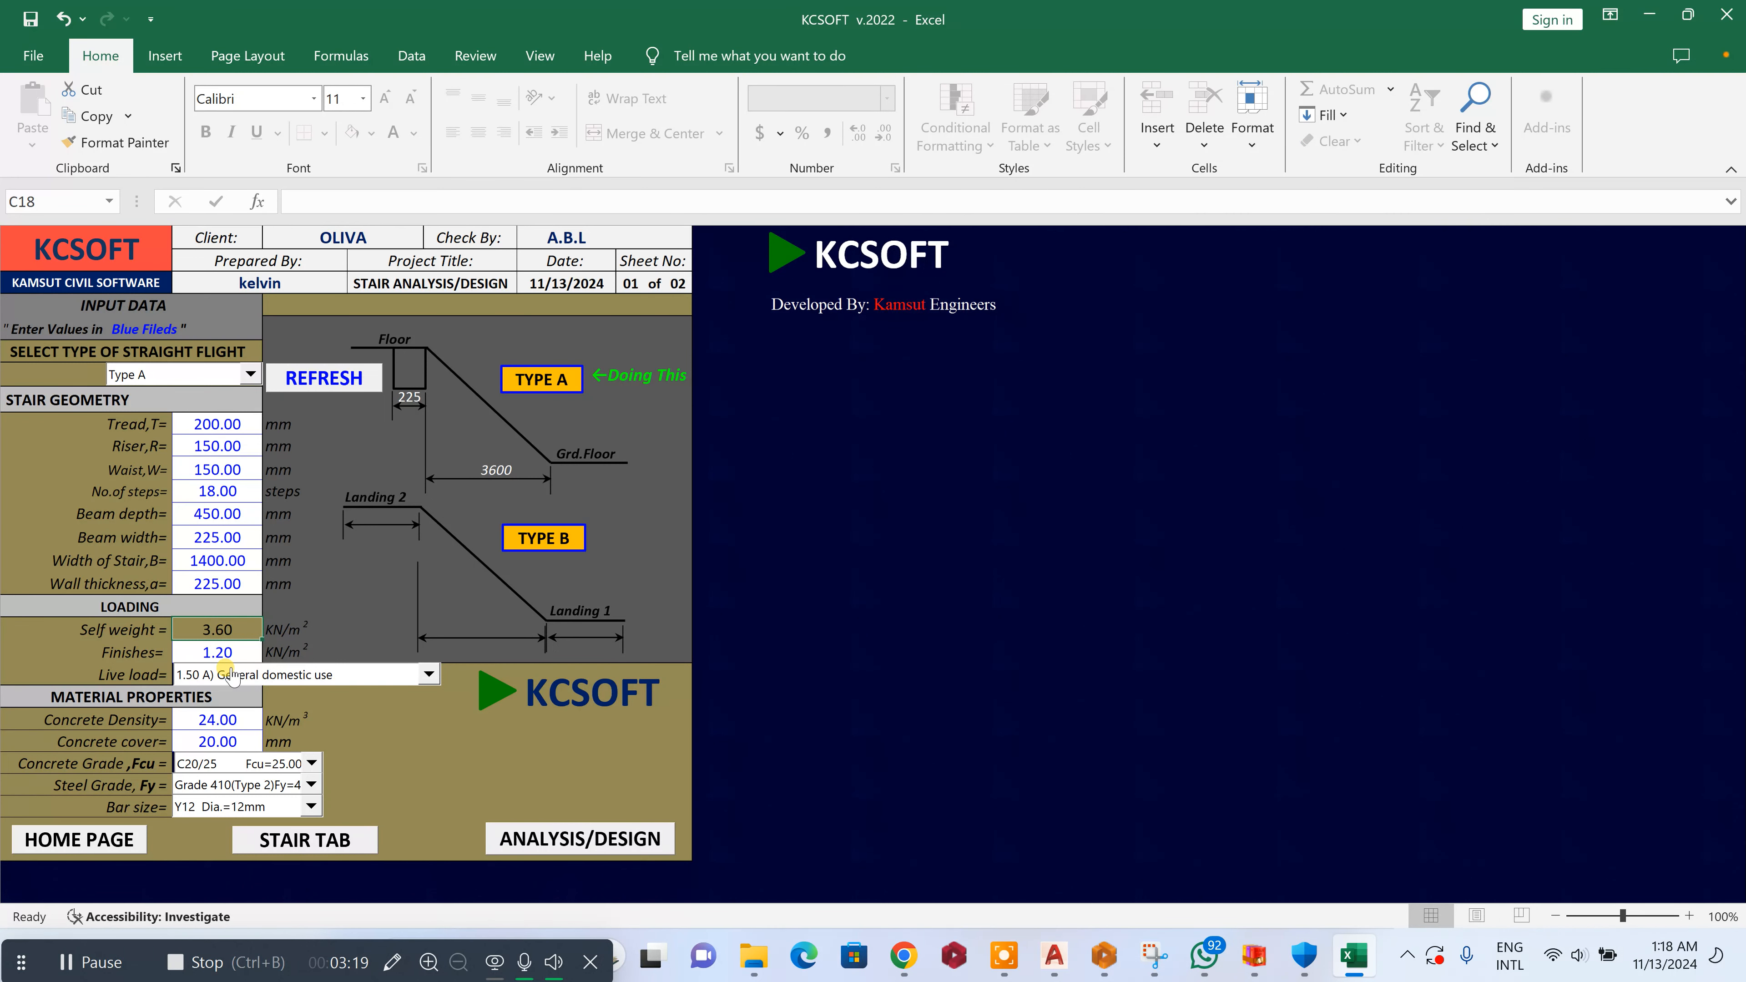
Choose the 3.00 A) Balconies (Guest houses / Clubs) live load and the Y16 16 mm bar size
{"action": "left_click", "coordinate": [231, 672]}
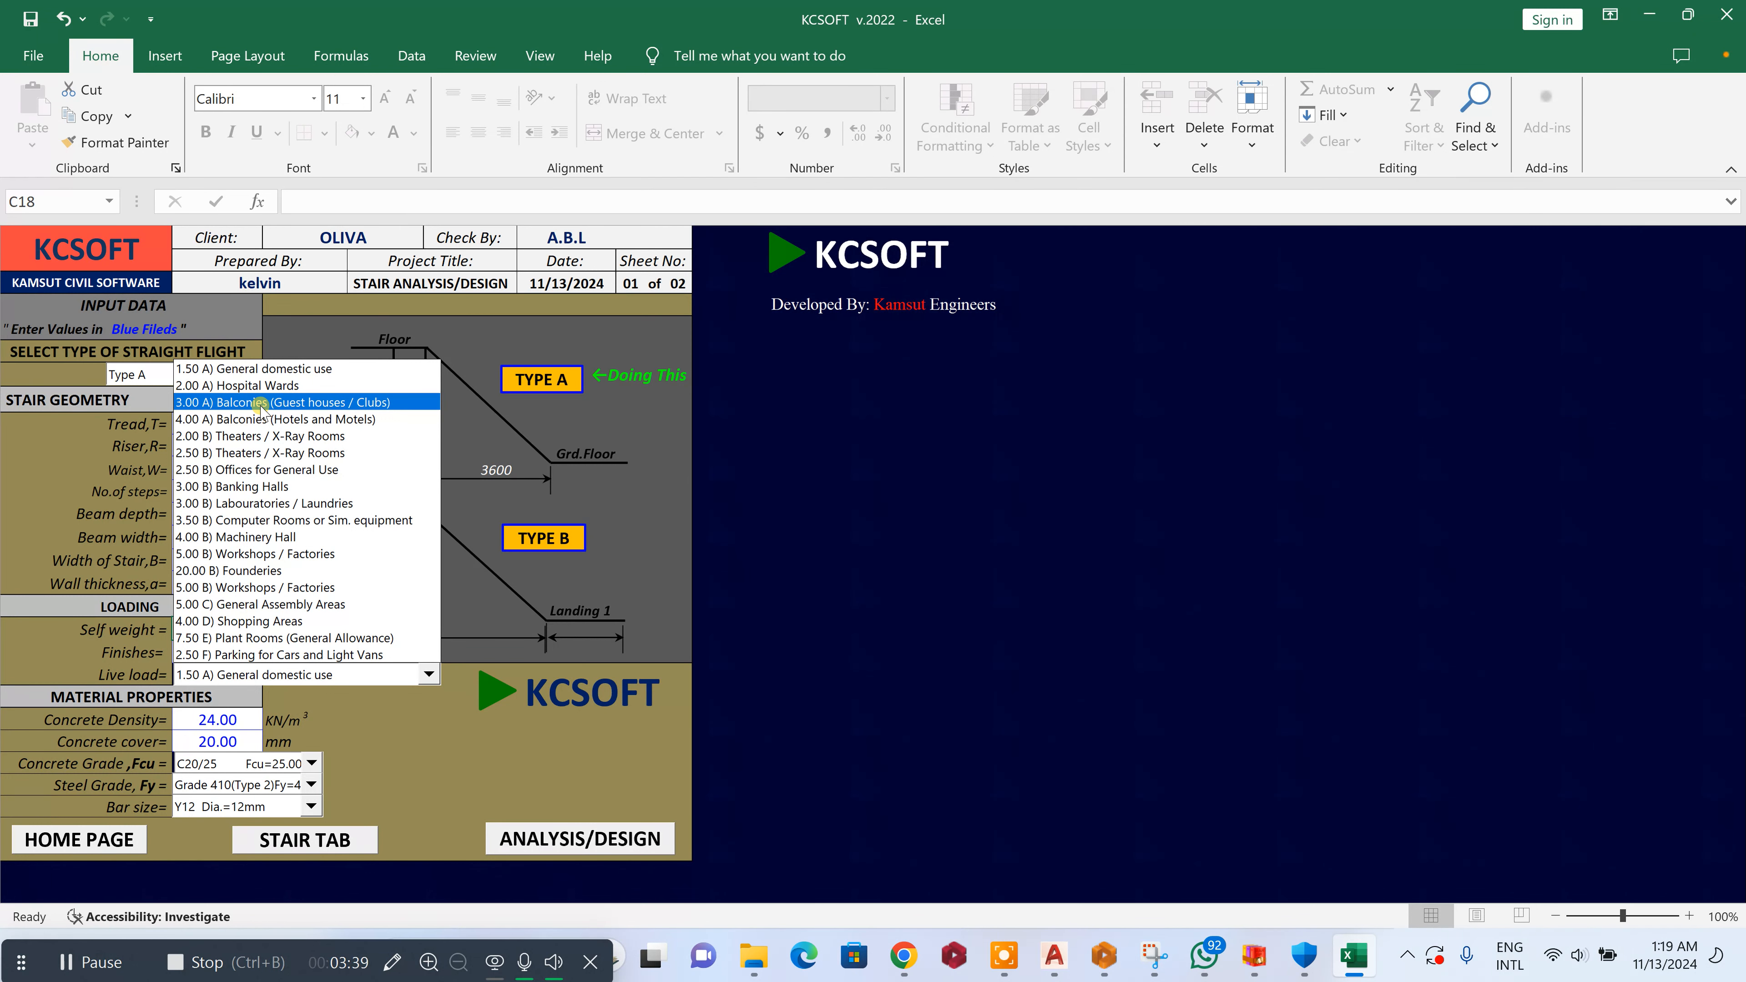
{"action": "left_click", "coordinate": [258, 403]}
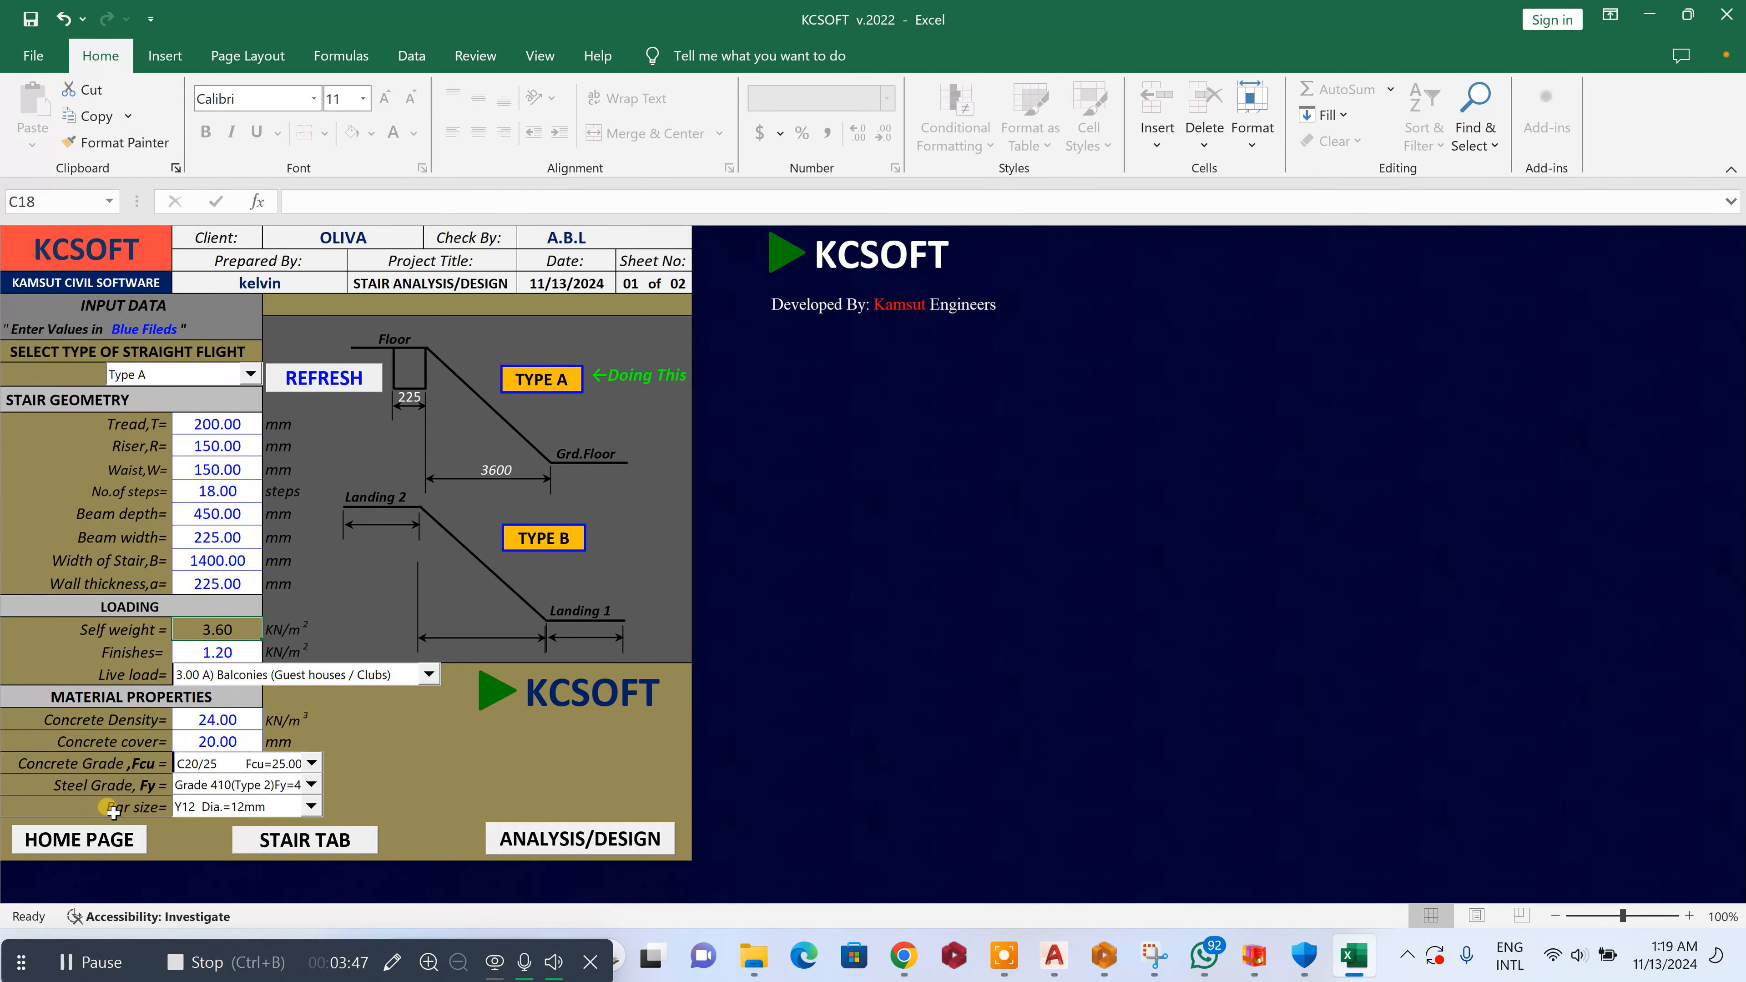
{"action": "left_click", "coordinate": [311, 806]}
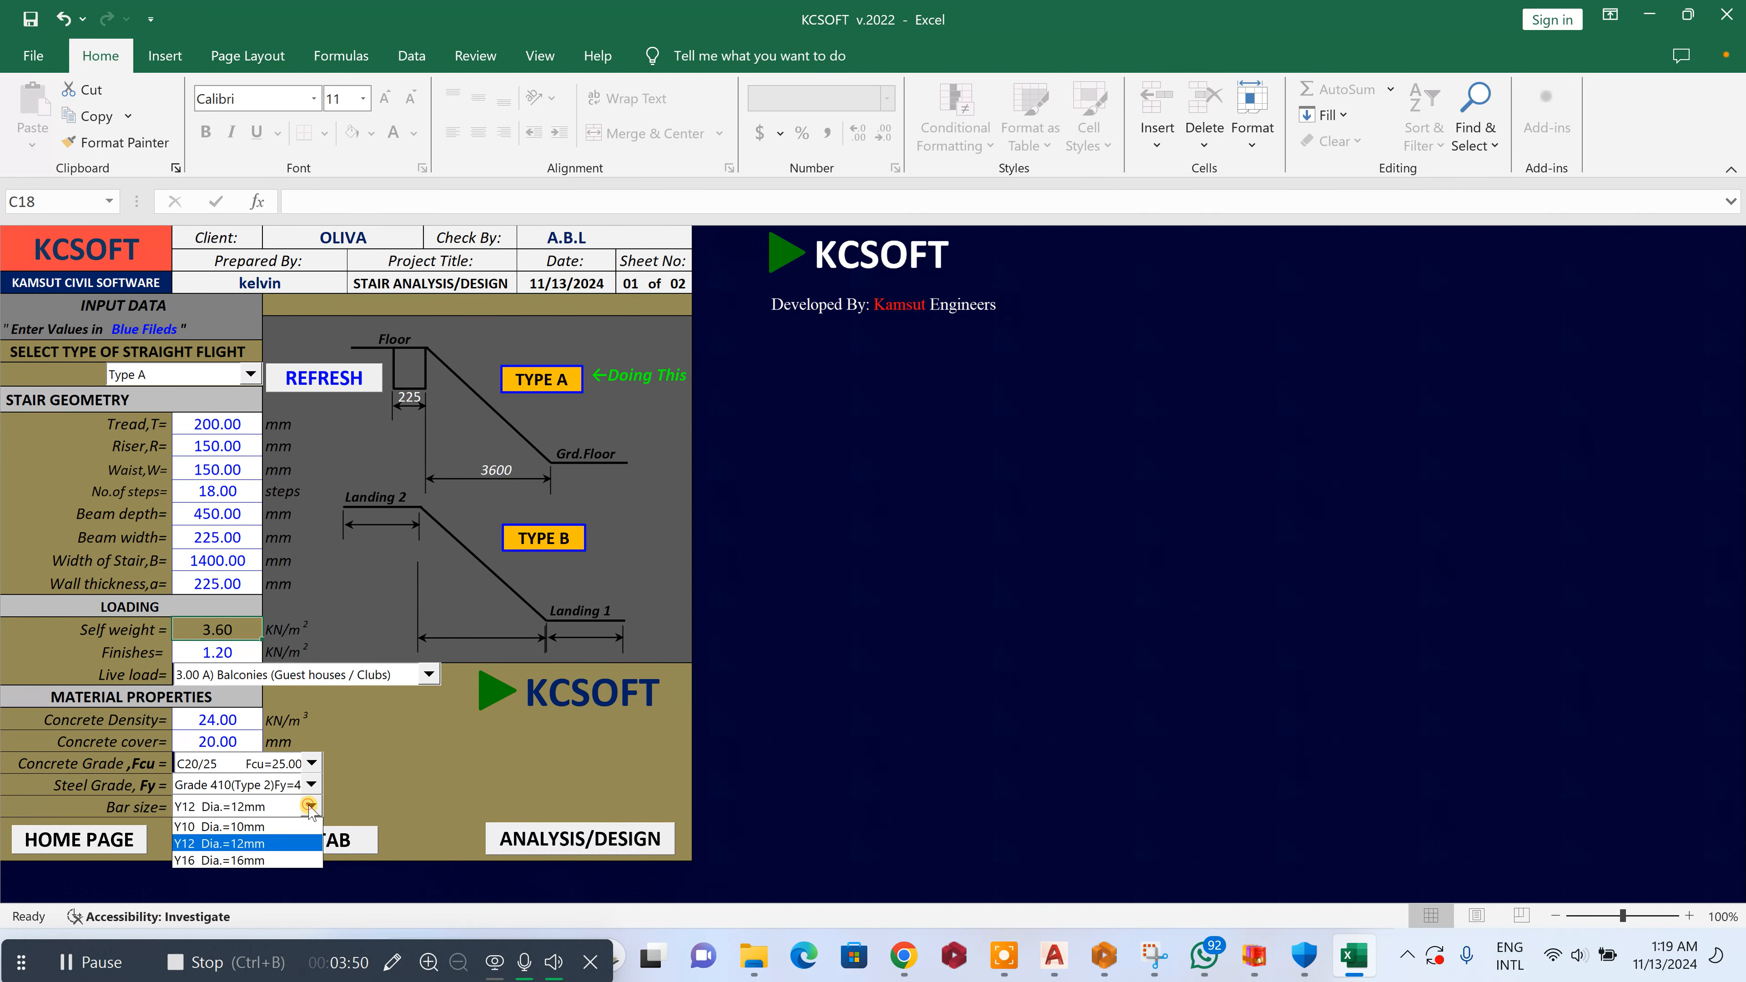
{"action": "left_click", "coordinate": [264, 861]}
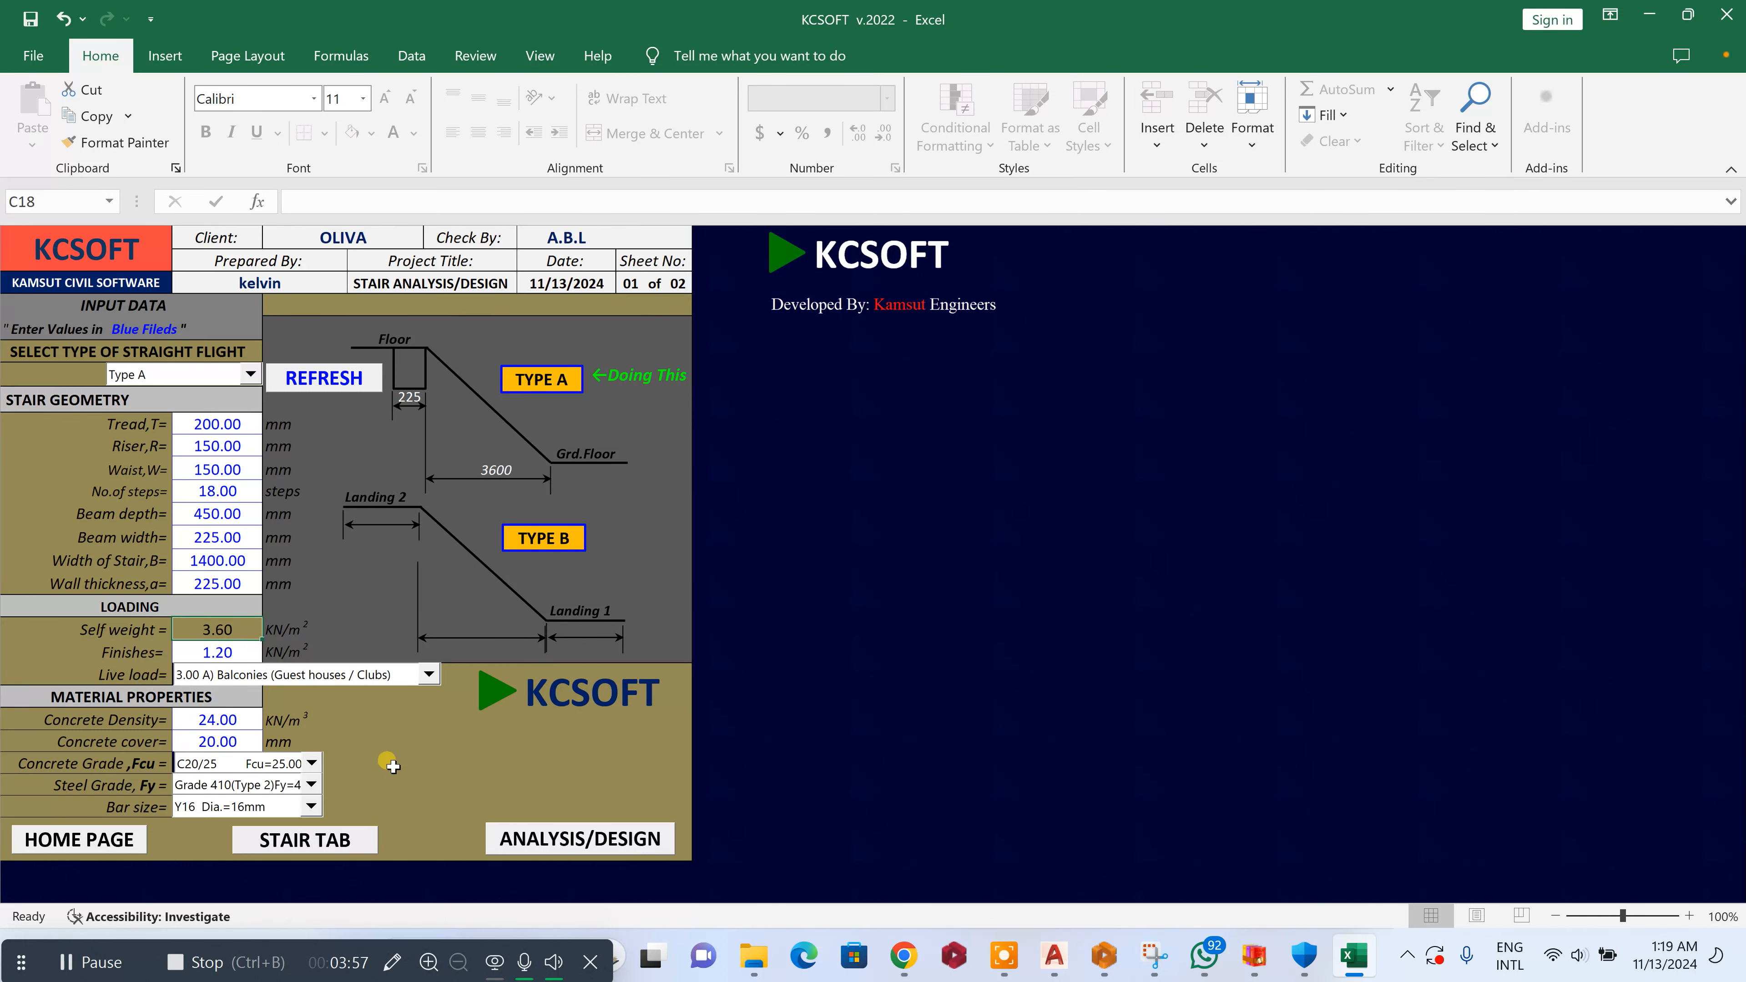
Open the stair's analysis and design results, review the flight, deflection and detailing sections, and return to the input data
{"action": "left_click", "coordinate": [642, 840]}
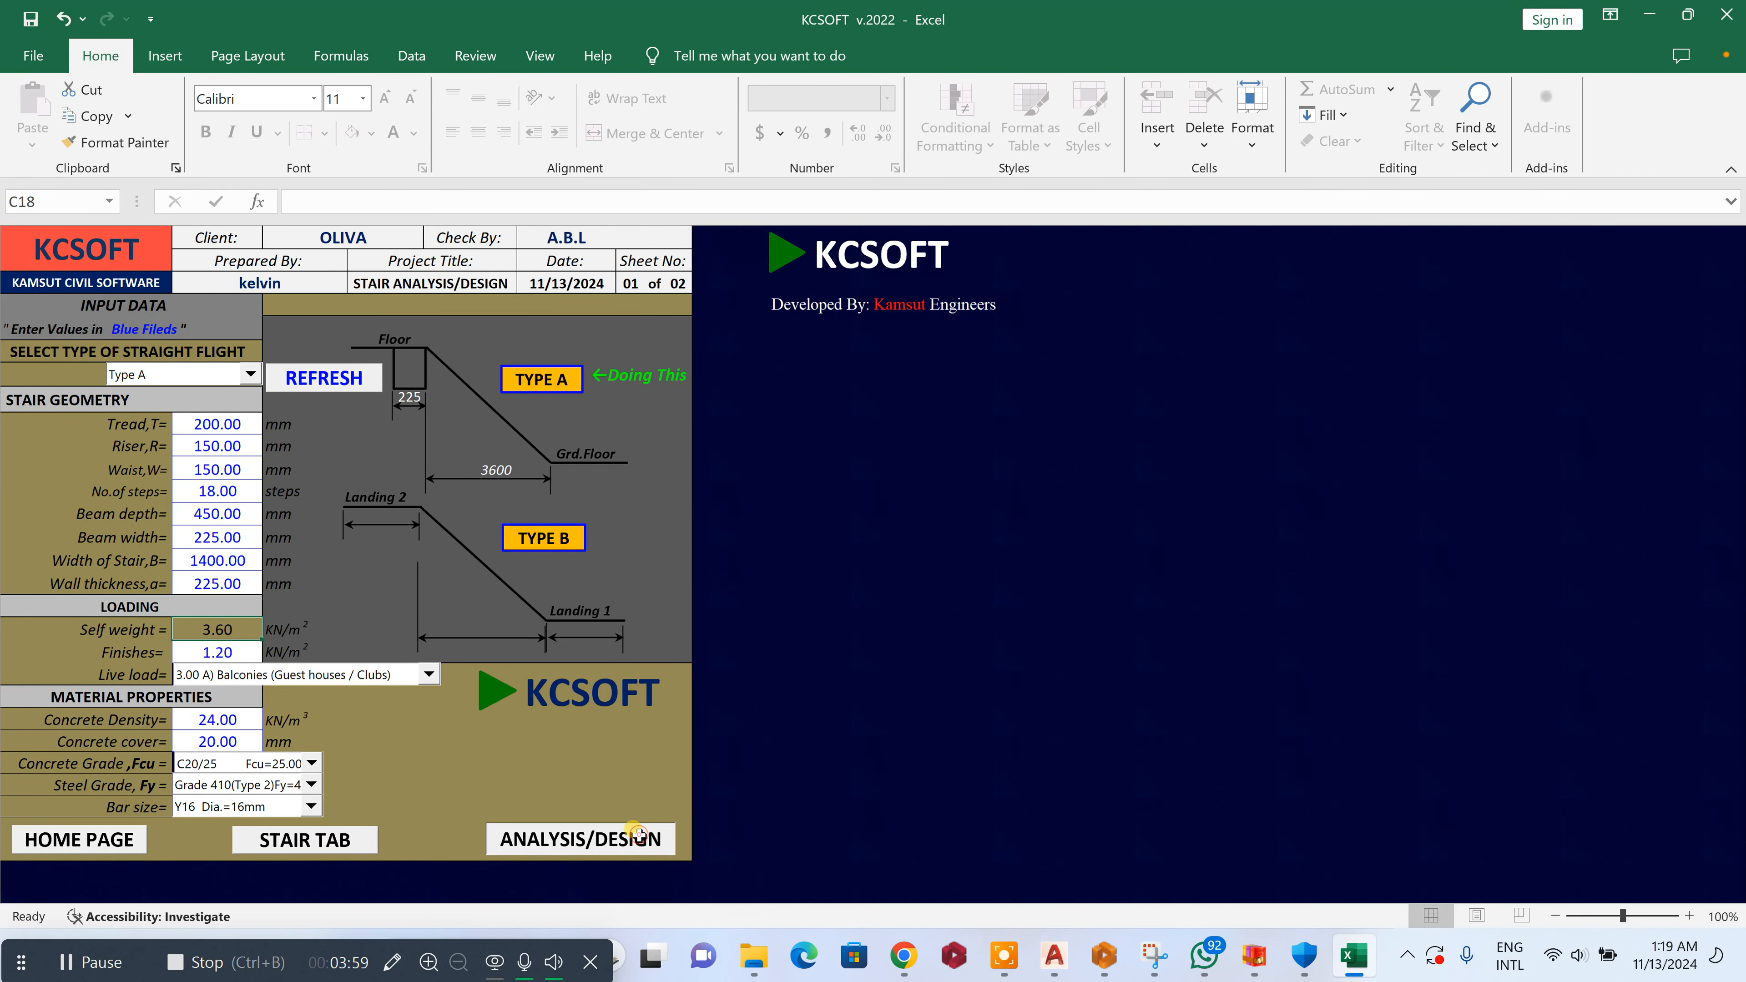
{"action": "scroll", "coordinate": [938, 530], "scroll_direction": "down", "scroll_amount": 7}
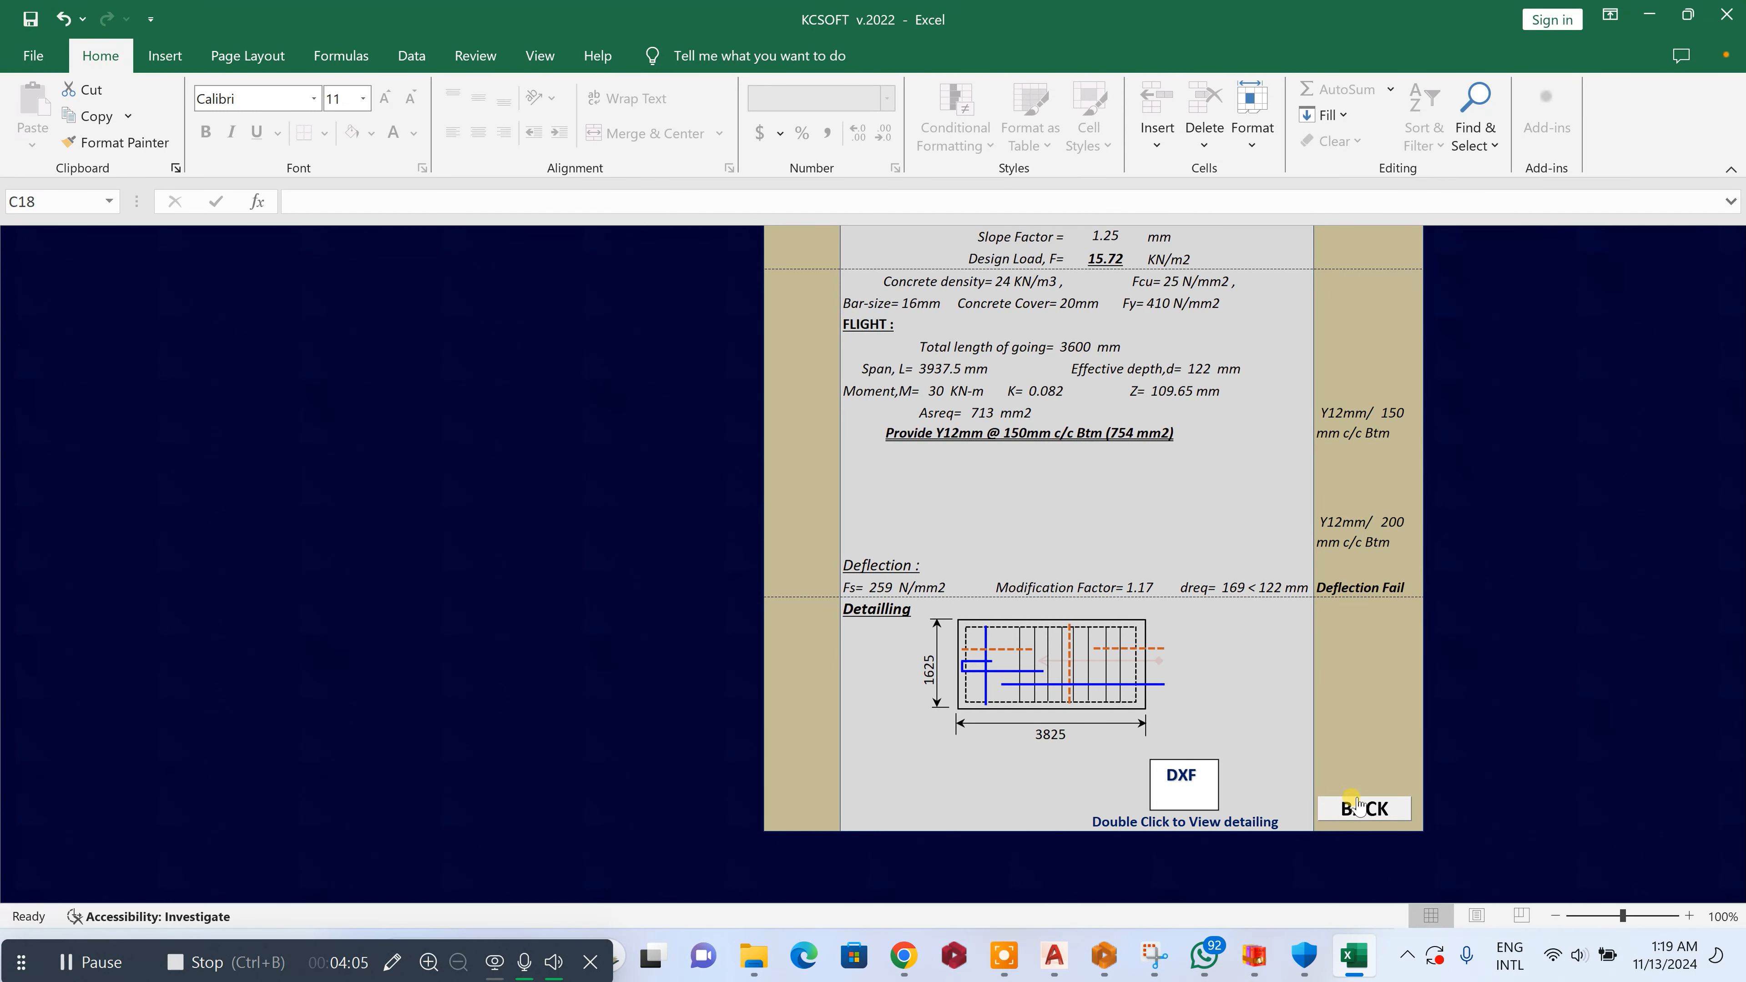
{"action": "left_click", "coordinate": [1351, 819]}
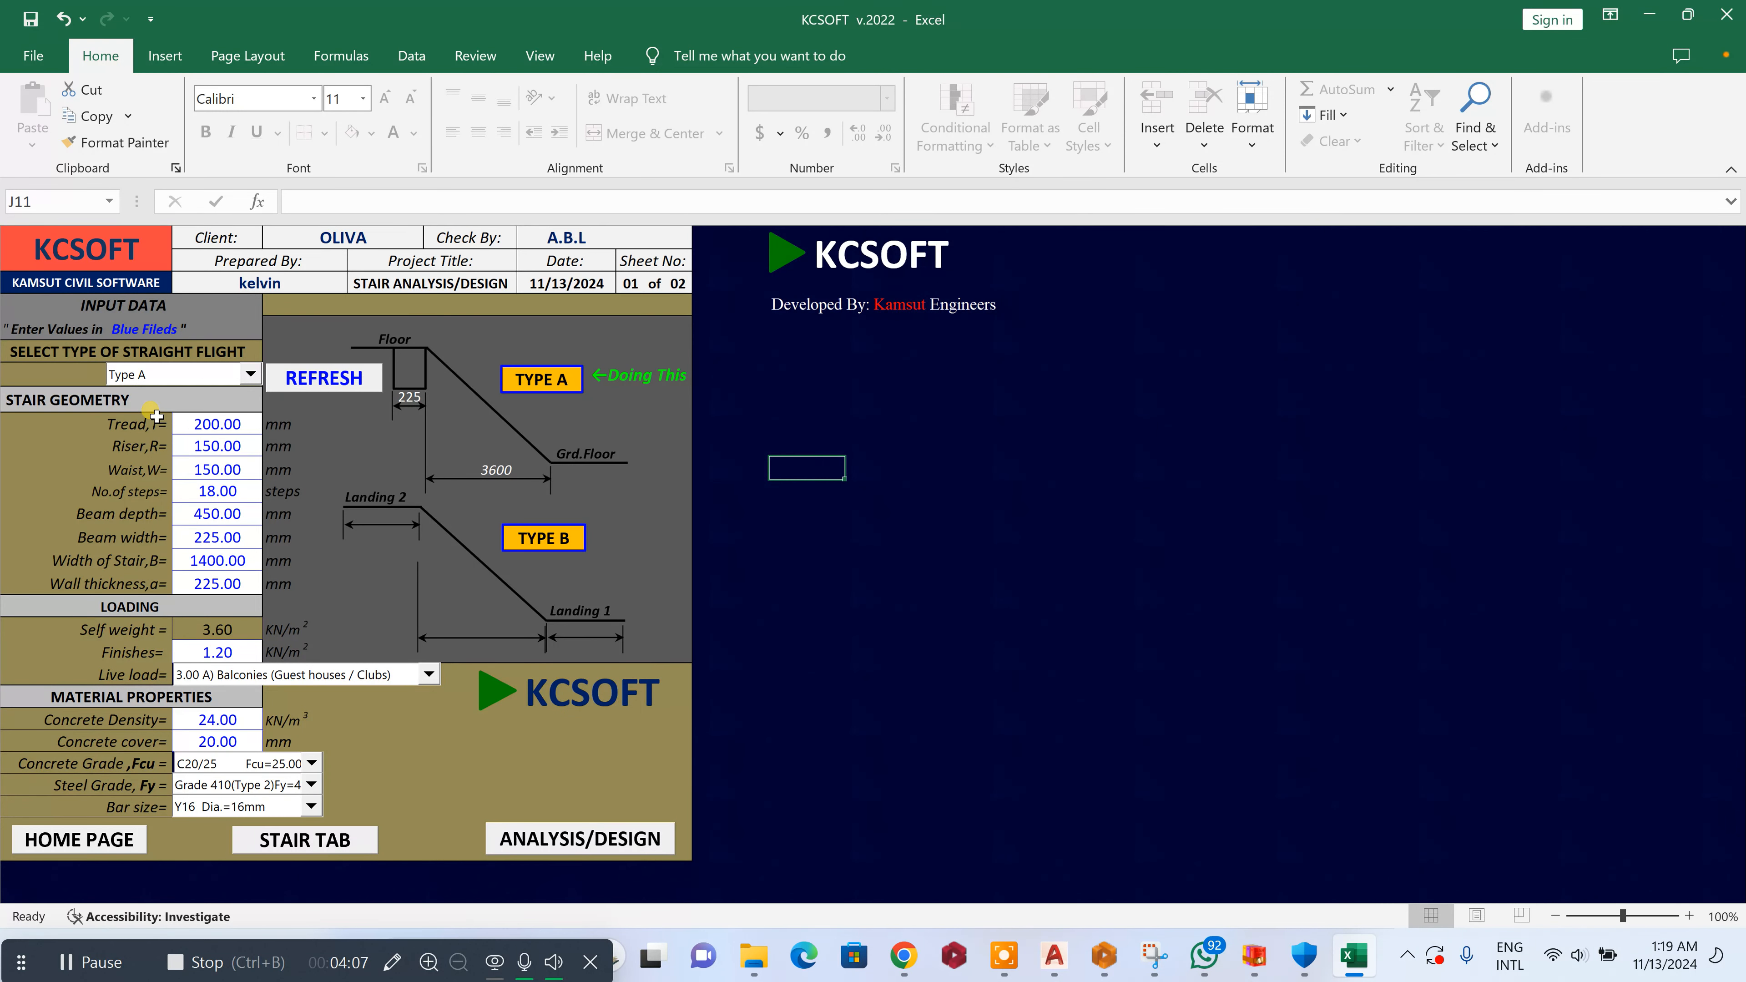
Change the stair's tread to 300 mm
{"action": "left_click", "coordinate": [168, 424]}
{"action": "left_click", "coordinate": [188, 424]}
{"action": "double_click", "coordinate": [188, 424]}
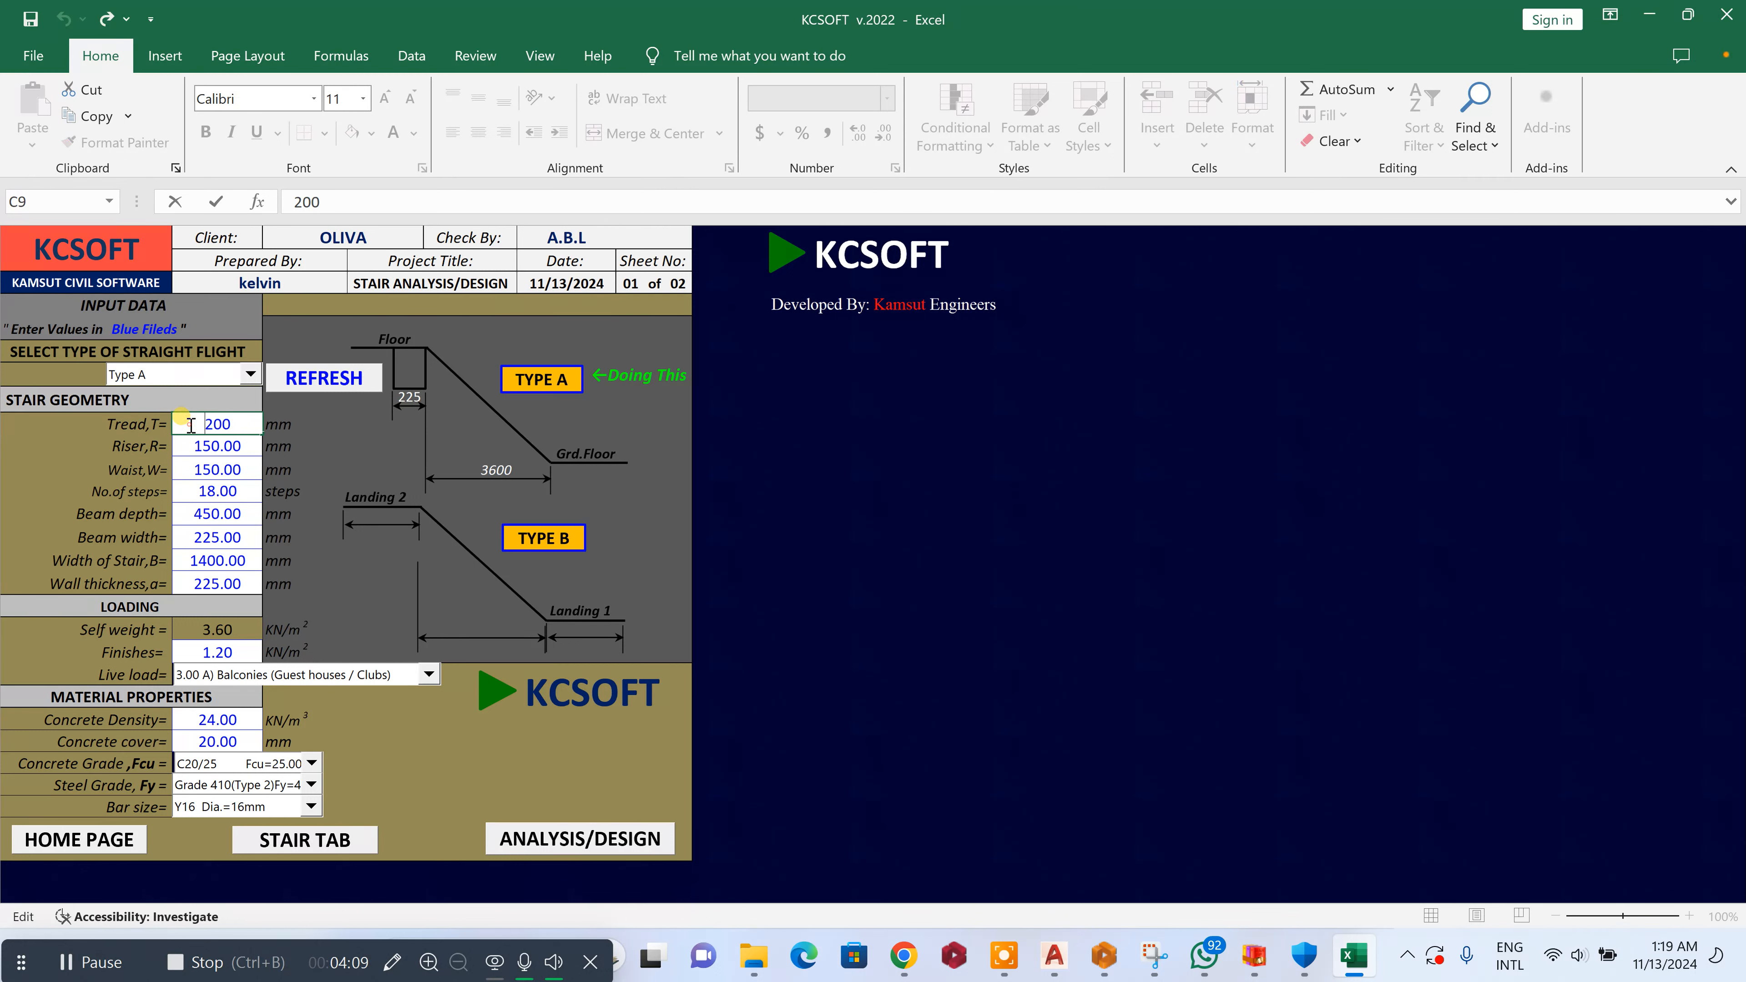
{"action": "type", "text": "3"}
{"action": "left_click", "coordinate": [234, 490]}
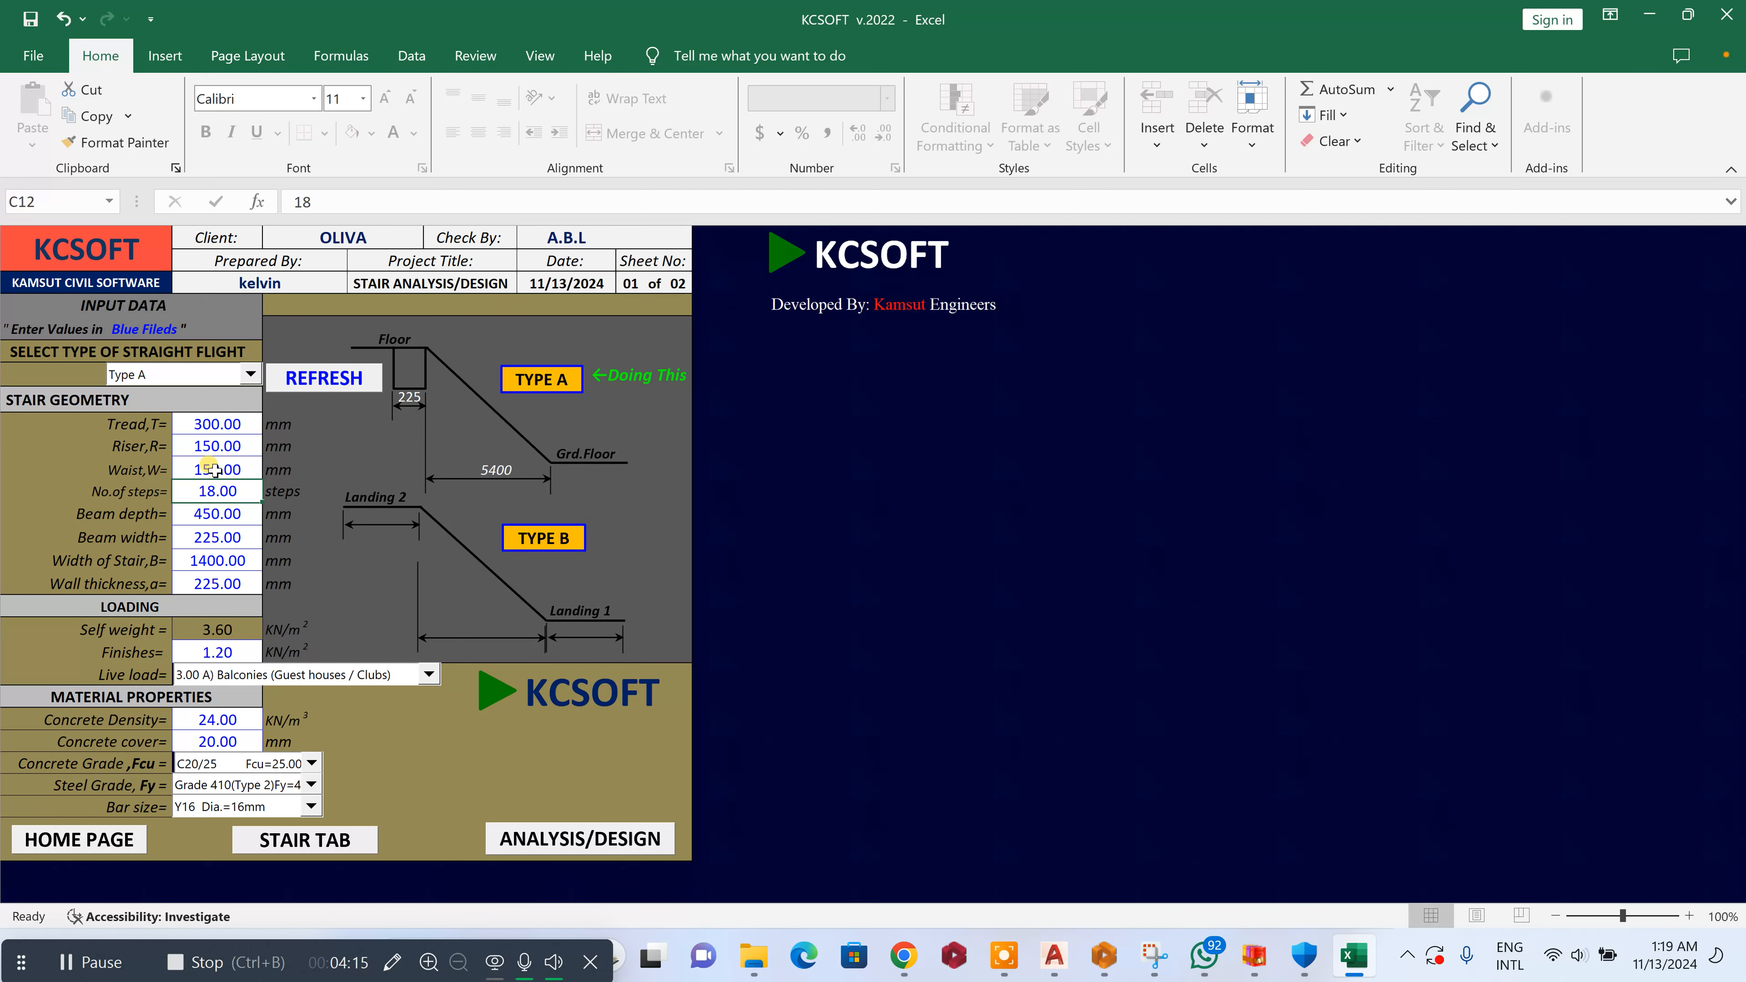
Set the stair's riser to 175 mm
{"action": "left_click", "coordinate": [199, 457]}
{"action": "double_click", "coordinate": [199, 458]}
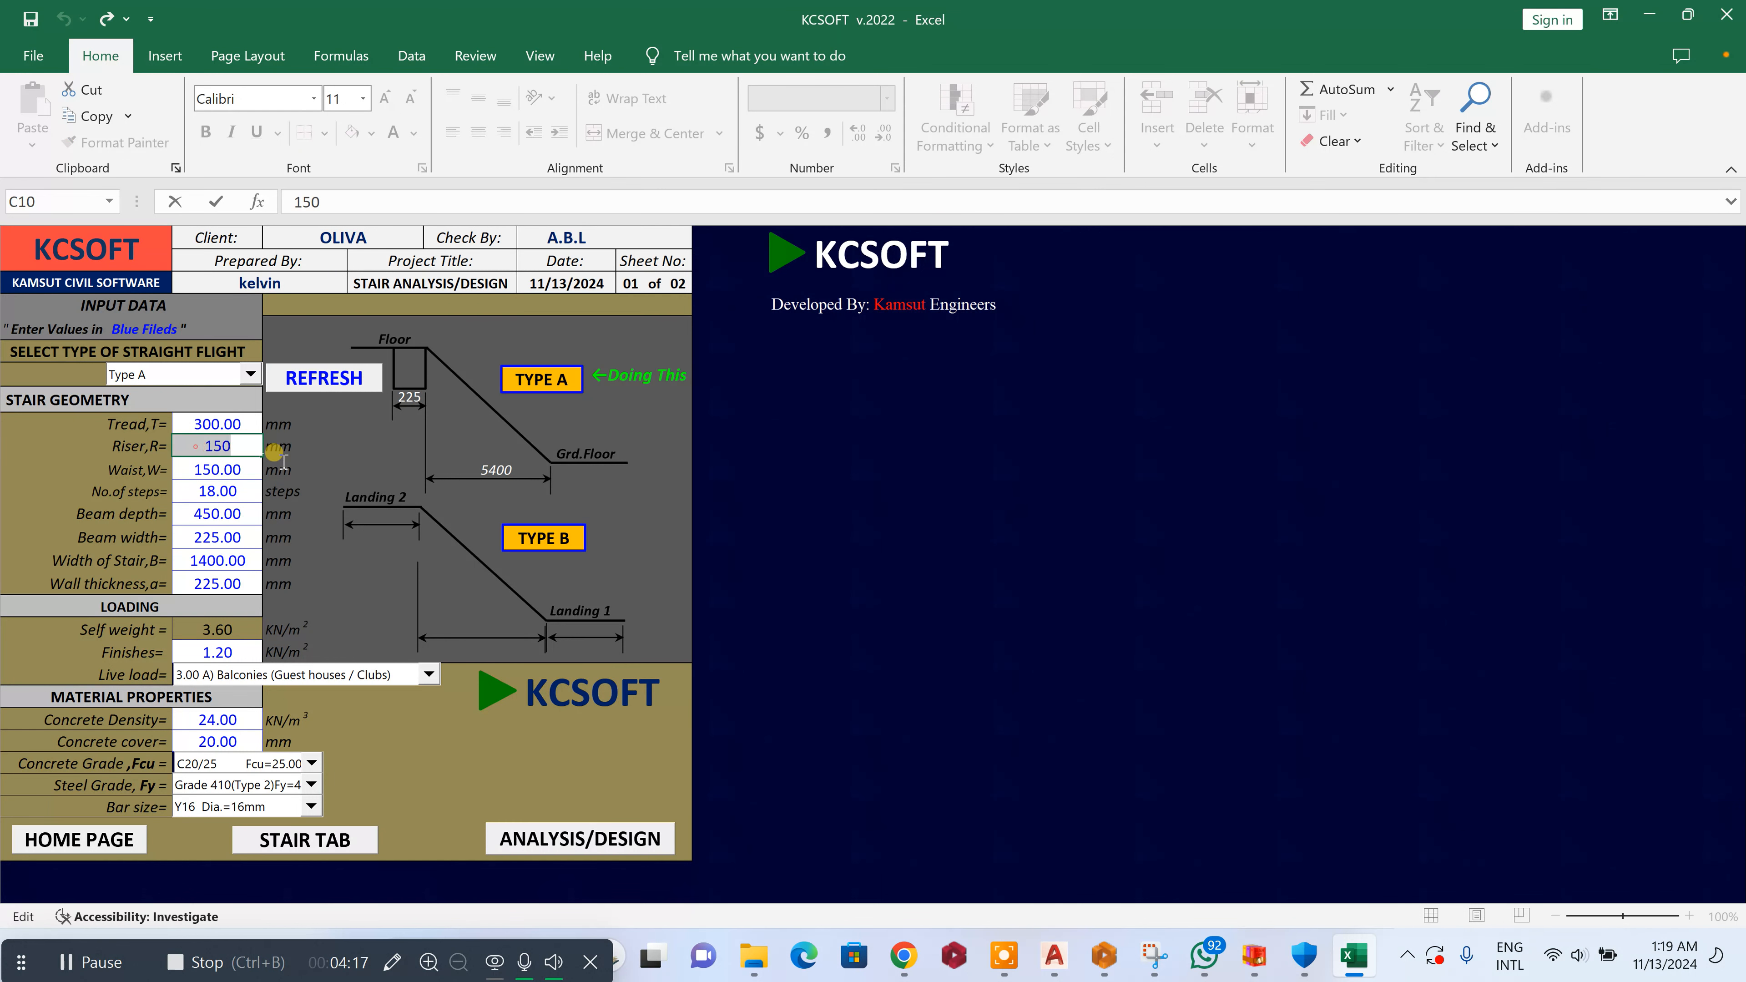
{"action": "type", "text": "175"}
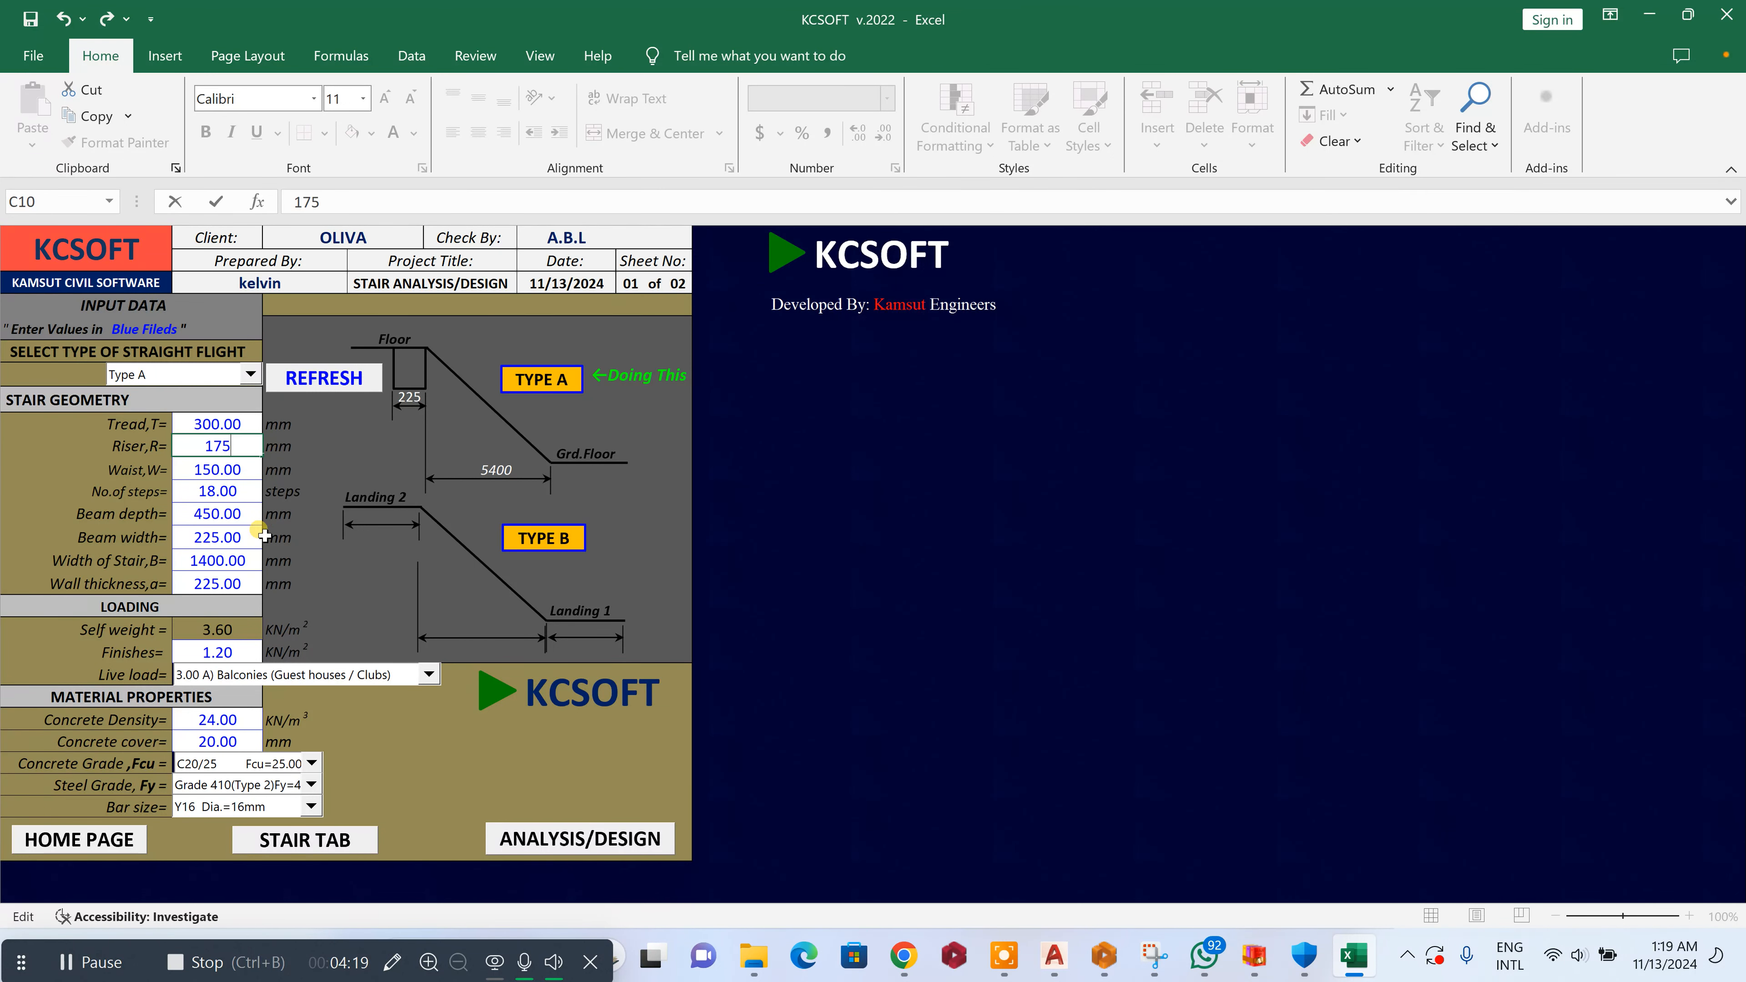
Open the stair's analysis and design results, review them down to the detailing section, and open the DXF detailing drawing in AutoCAD
{"action": "left_click", "coordinate": [533, 832]}
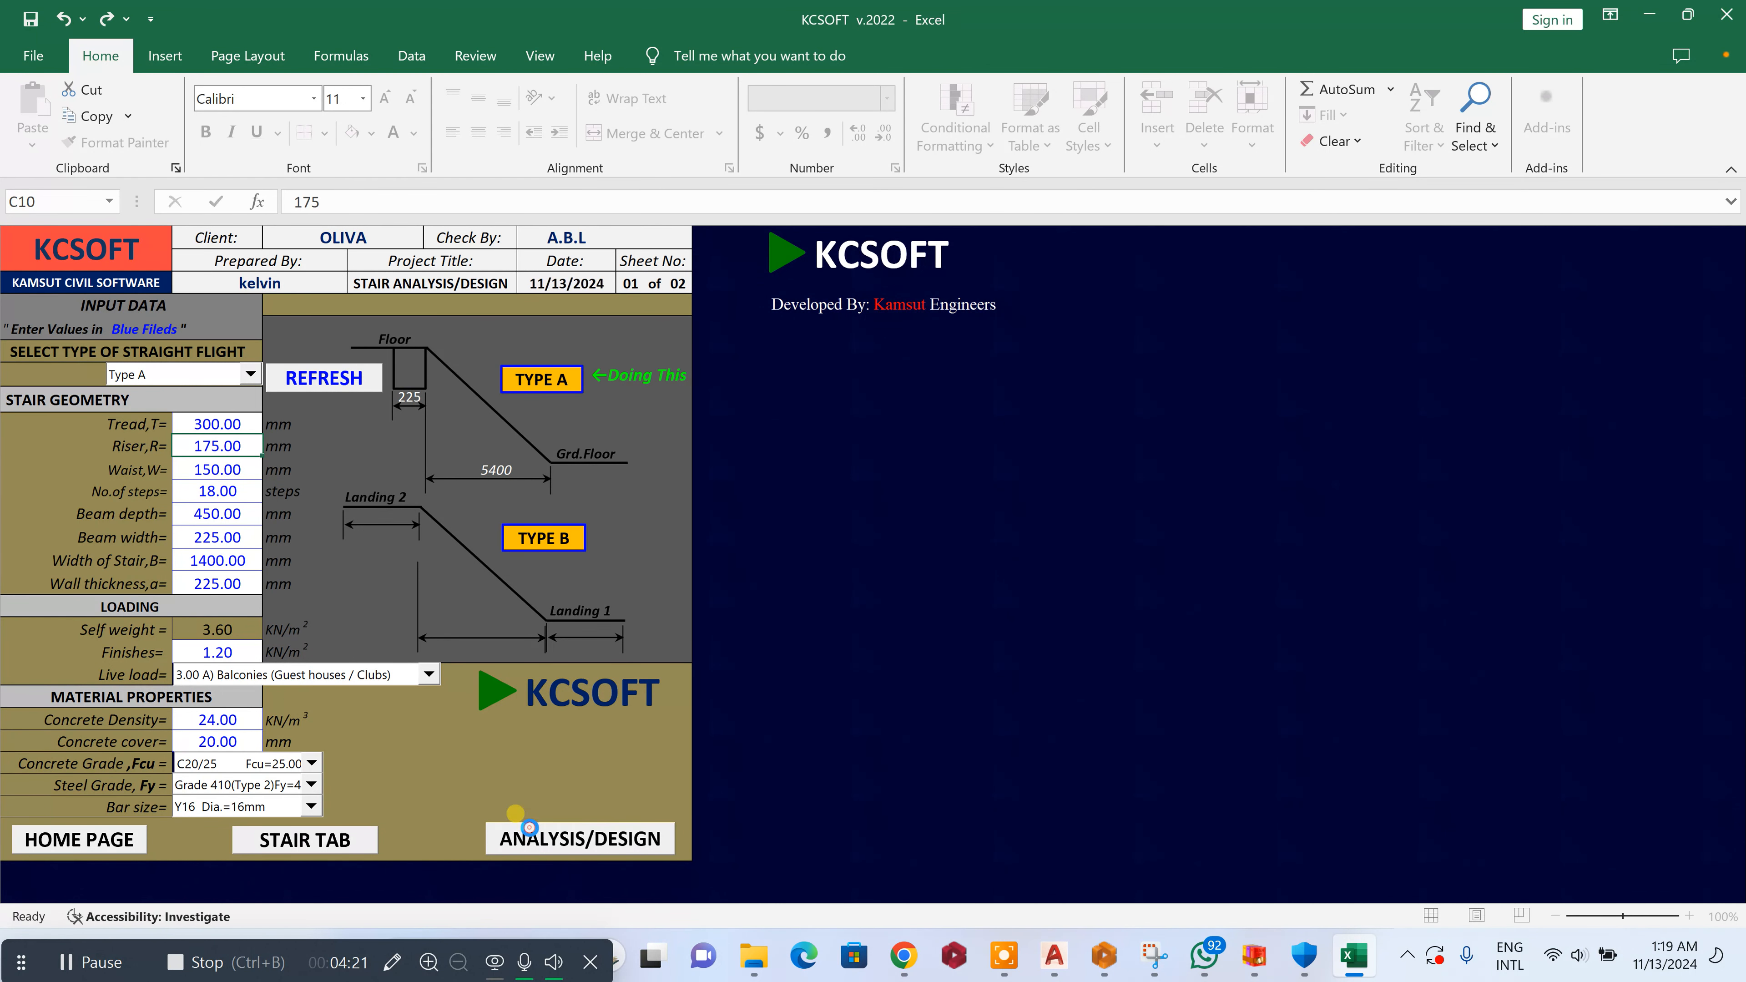
{"action": "scroll", "coordinate": [1129, 601], "scroll_direction": "down", "scroll_amount": 3}
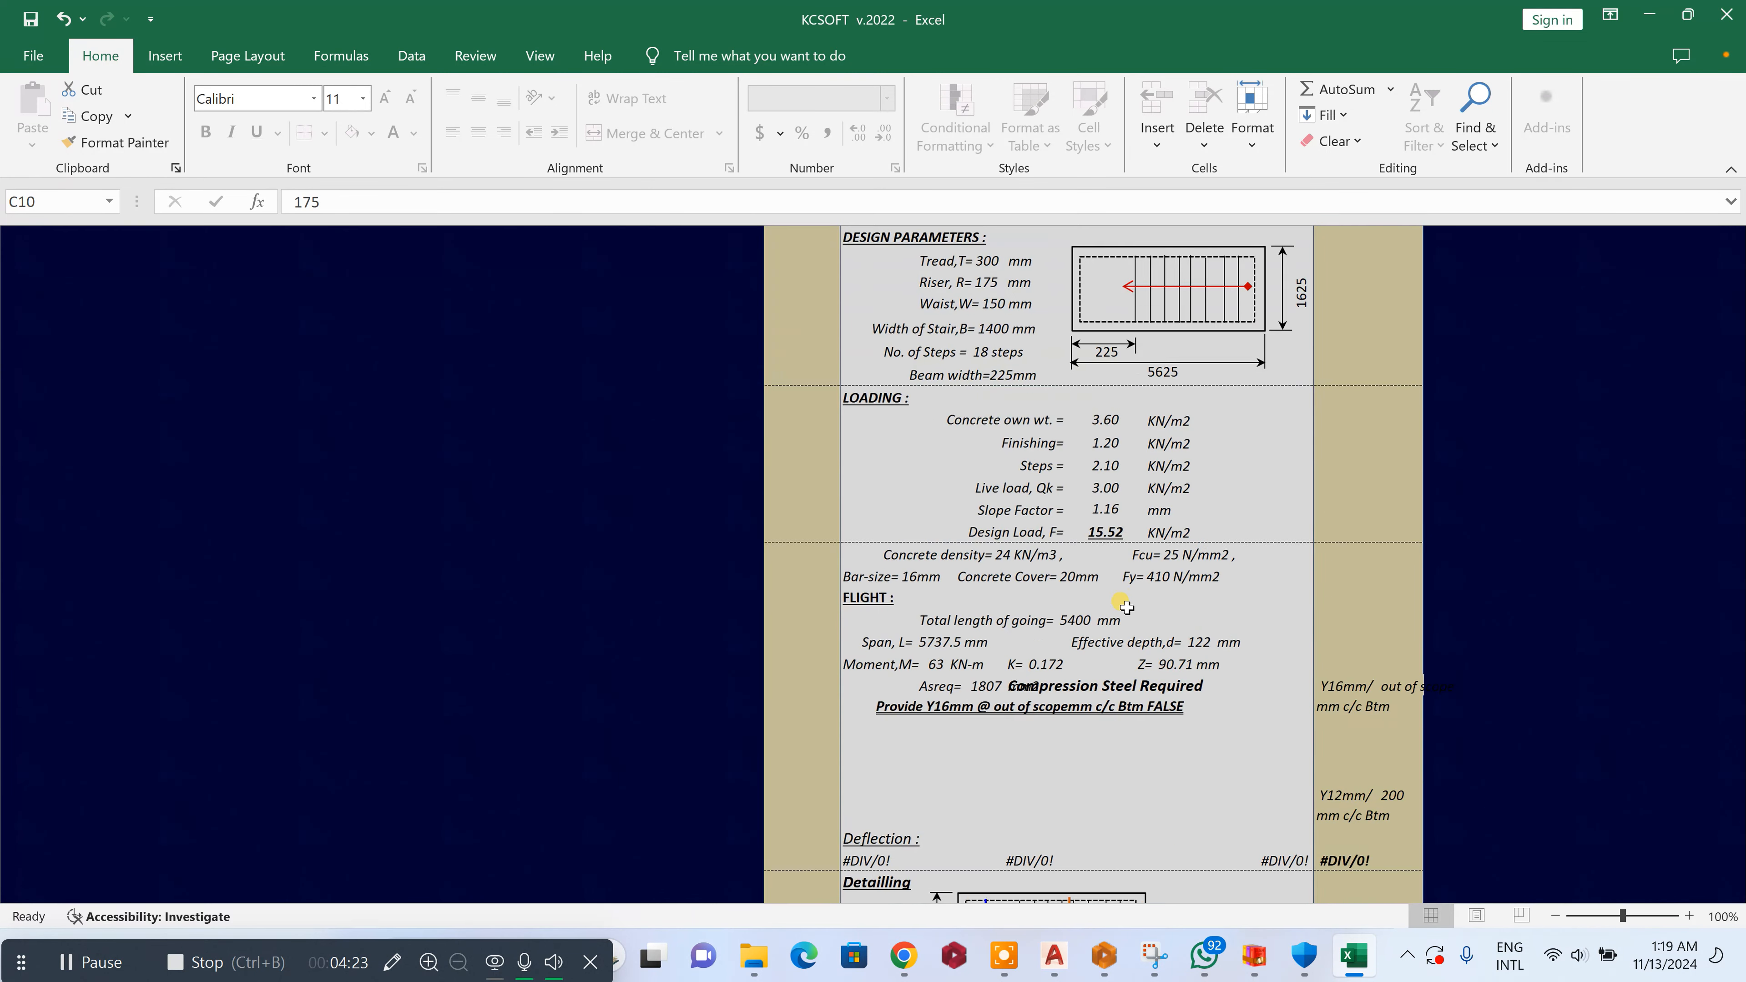
{"action": "scroll", "coordinate": [1128, 604], "scroll_direction": "down", "scroll_amount": 3}
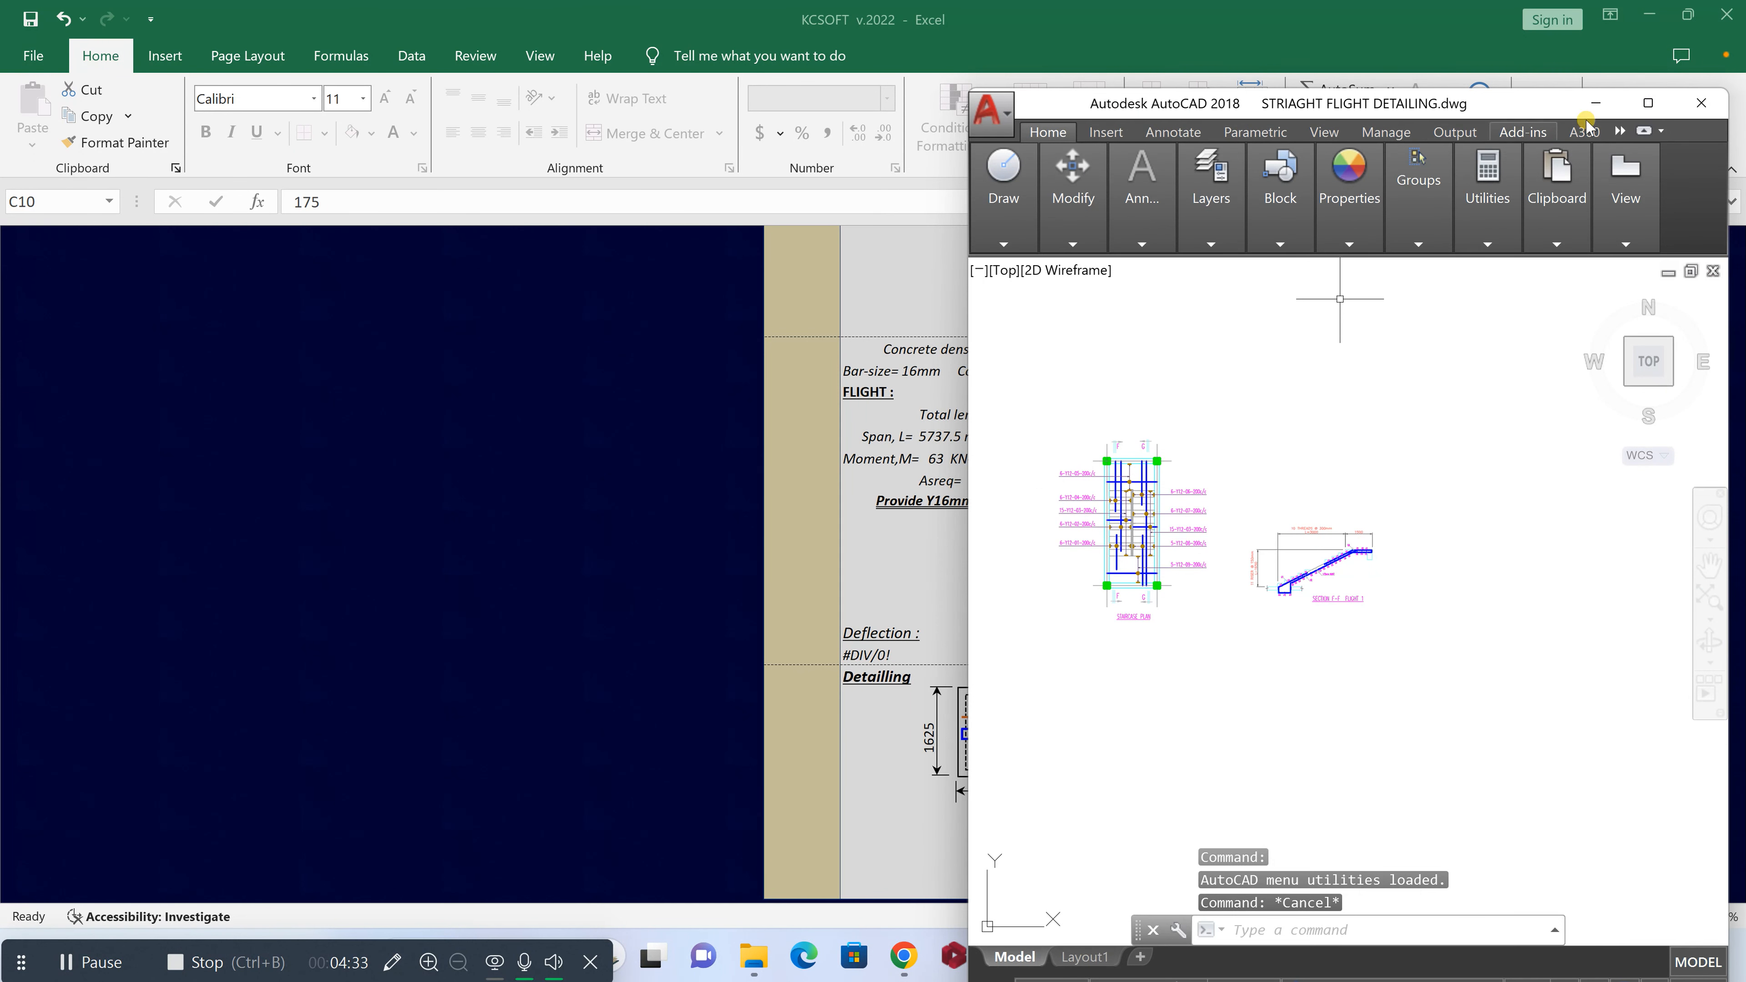
Maximize the straight flight detailing drawing and examine the bar marks on the staircase plan and the neighbouring section
{"action": "left_click", "coordinate": [1659, 109]}
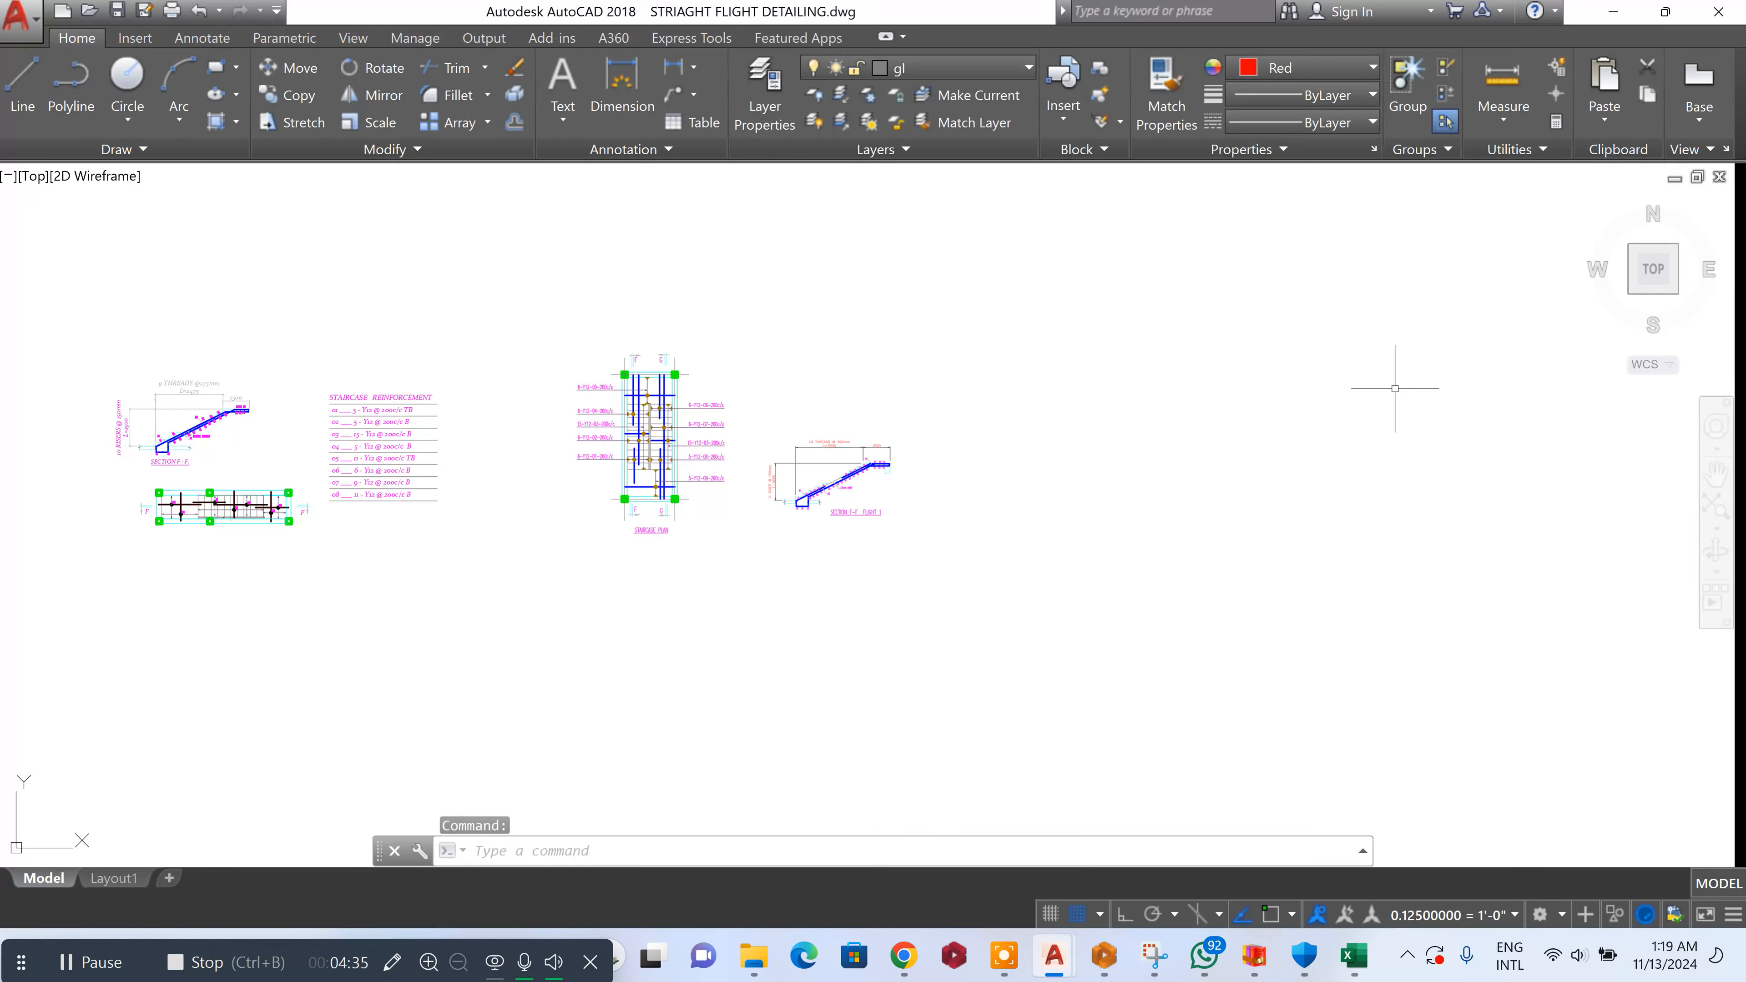
{"action": "scroll", "coordinate": [581, 427], "scroll_direction": "up", "scroll_amount": 4}
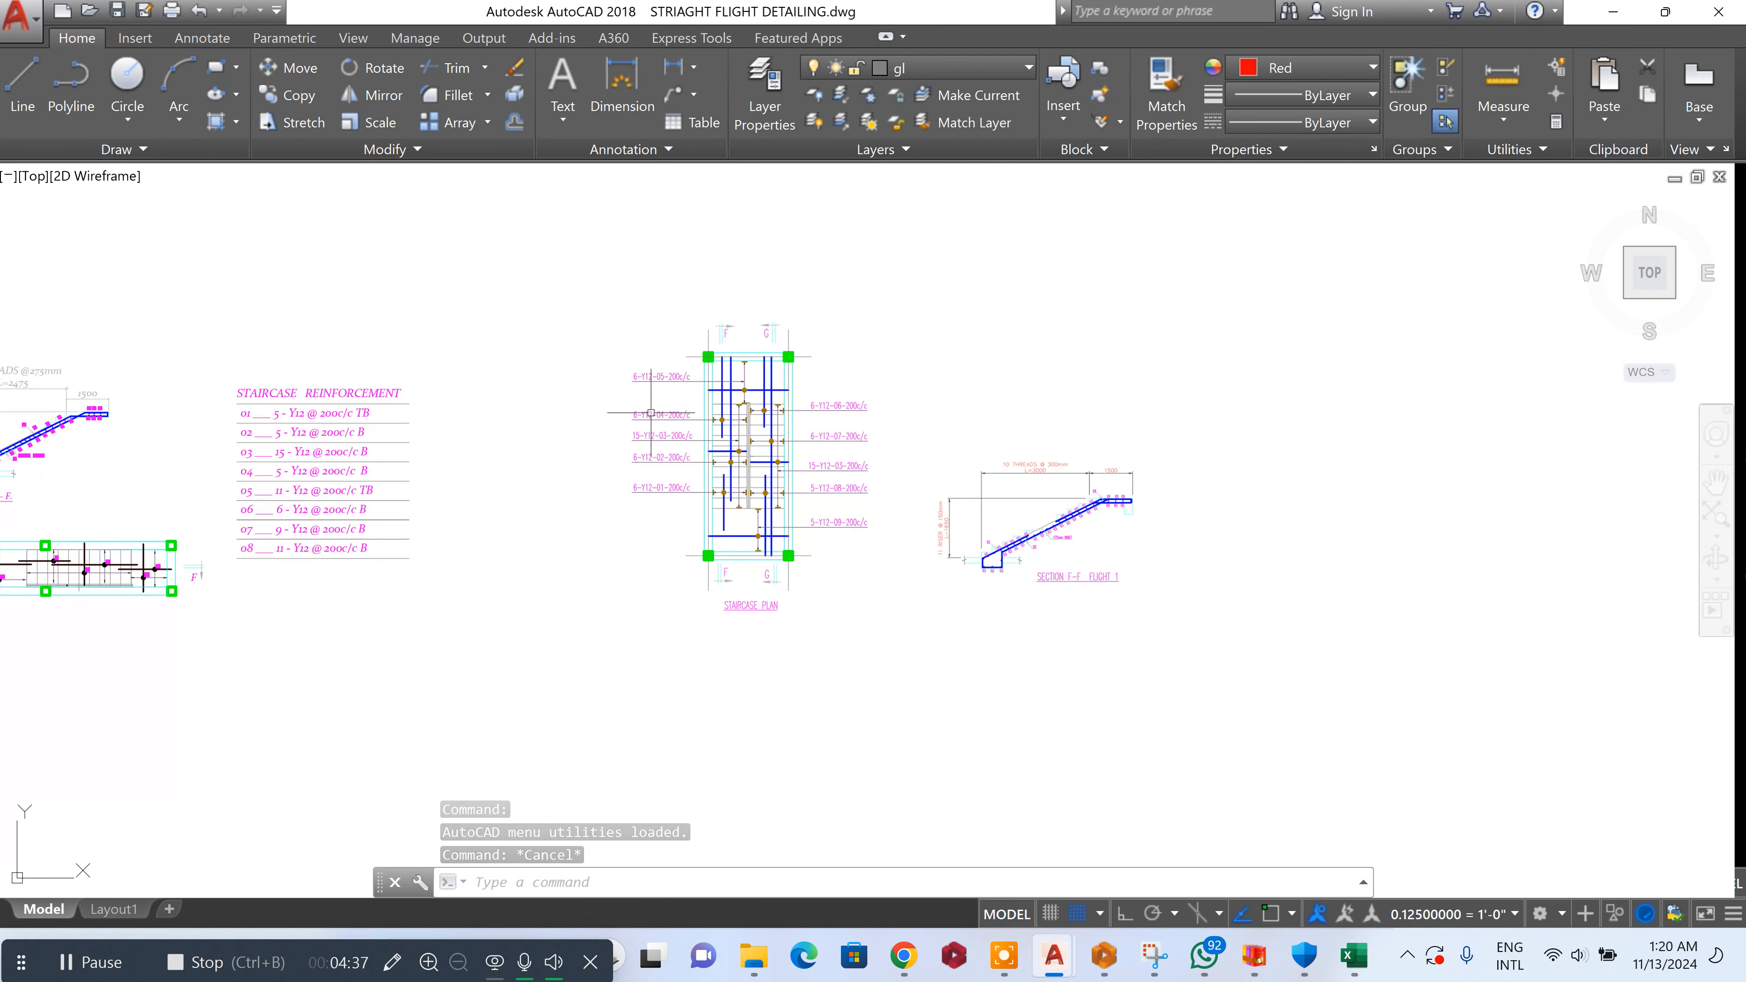
{"action": "scroll", "coordinate": [727, 393], "scroll_direction": "up", "scroll_amount": 3}
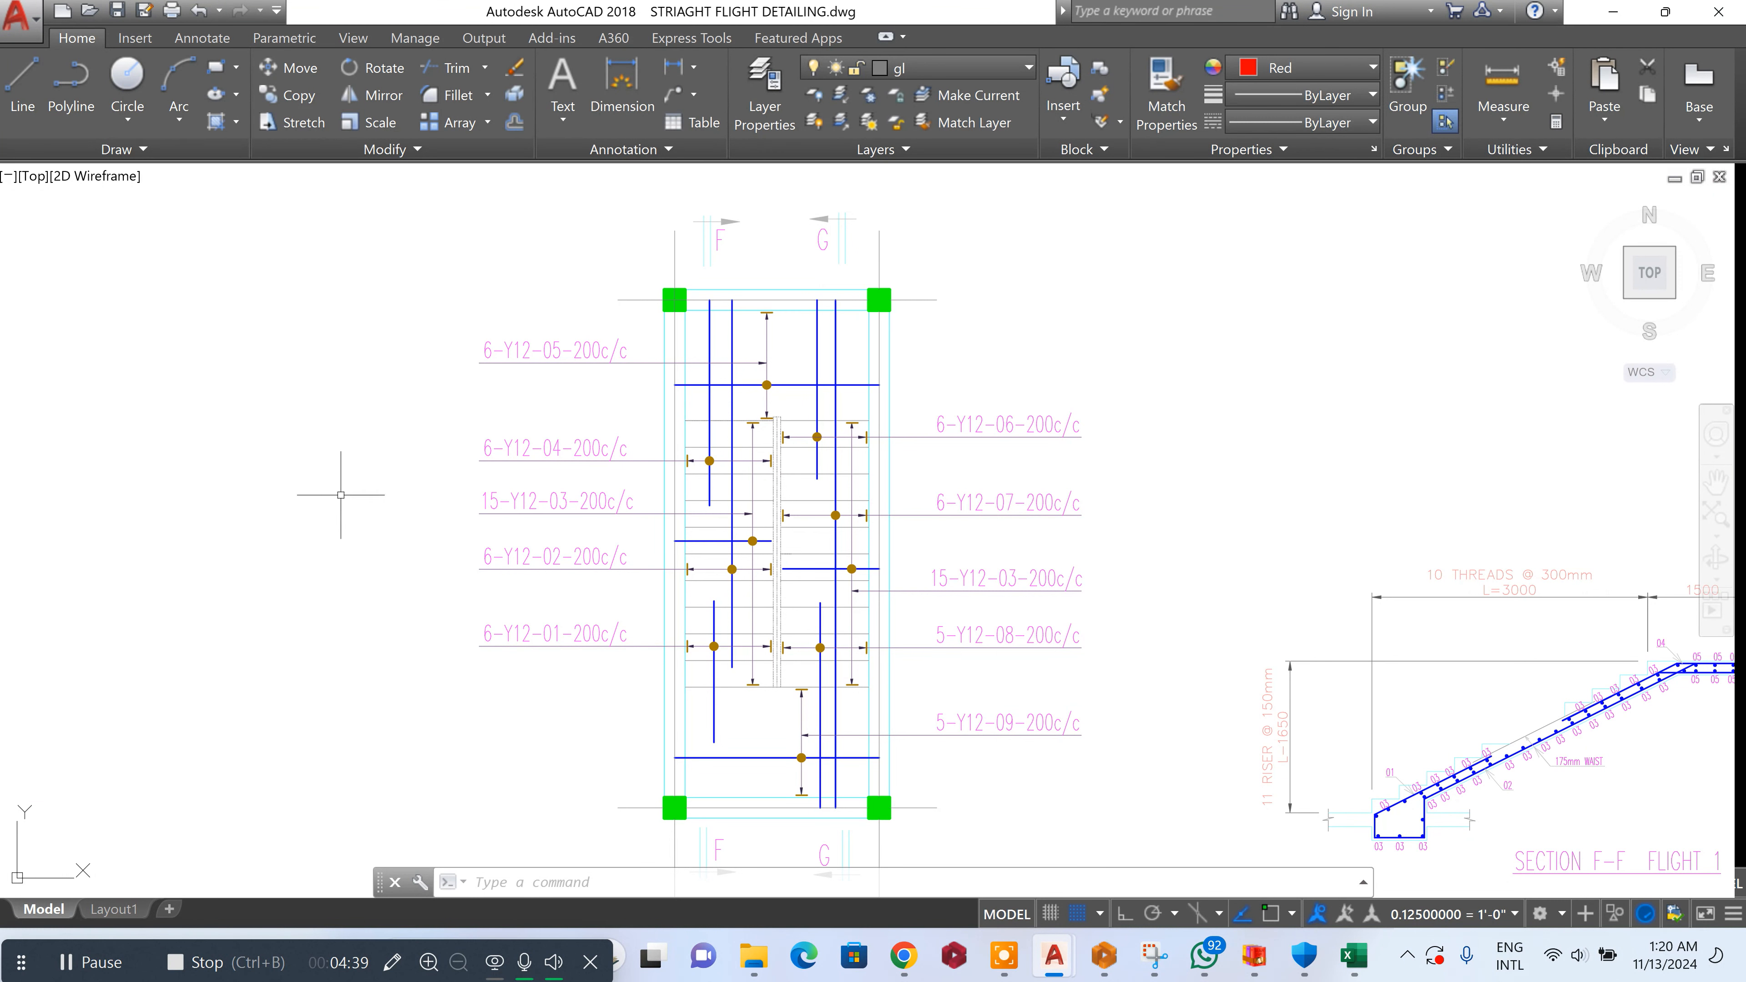
{"action": "scroll", "coordinate": [552, 479], "scroll_direction": "down", "scroll_amount": 3}
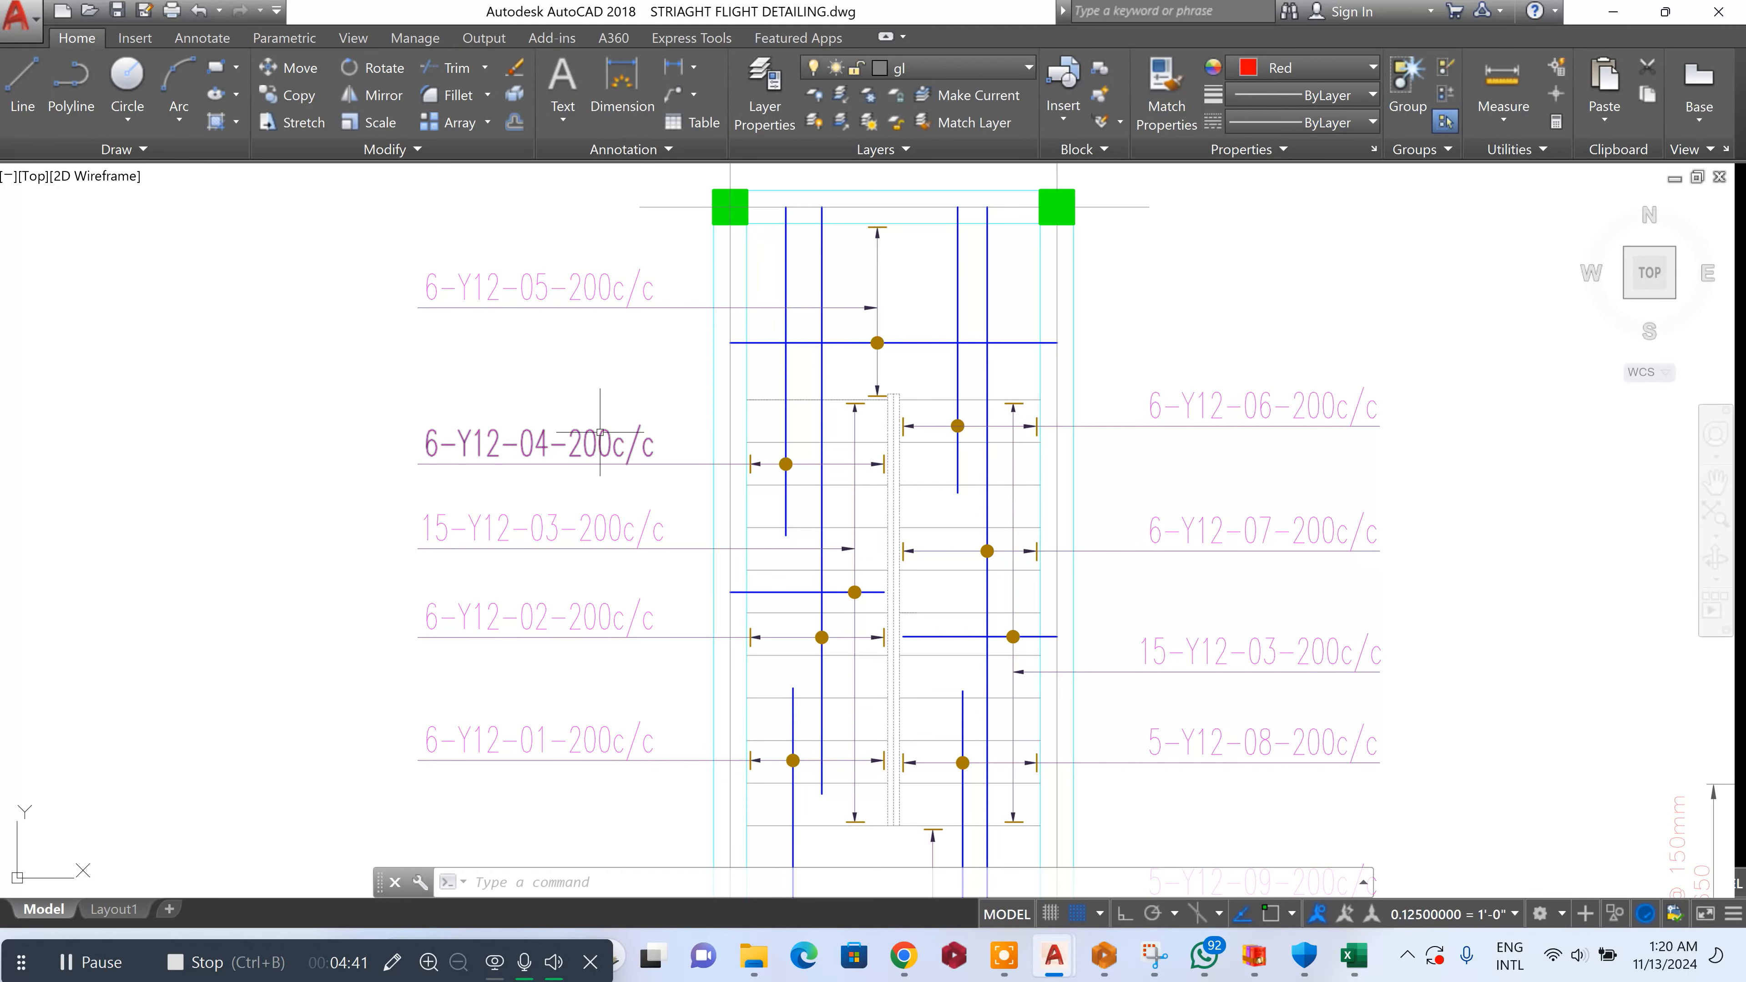
{"action": "scroll", "coordinate": [1032, 385], "scroll_direction": "down", "scroll_amount": 4}
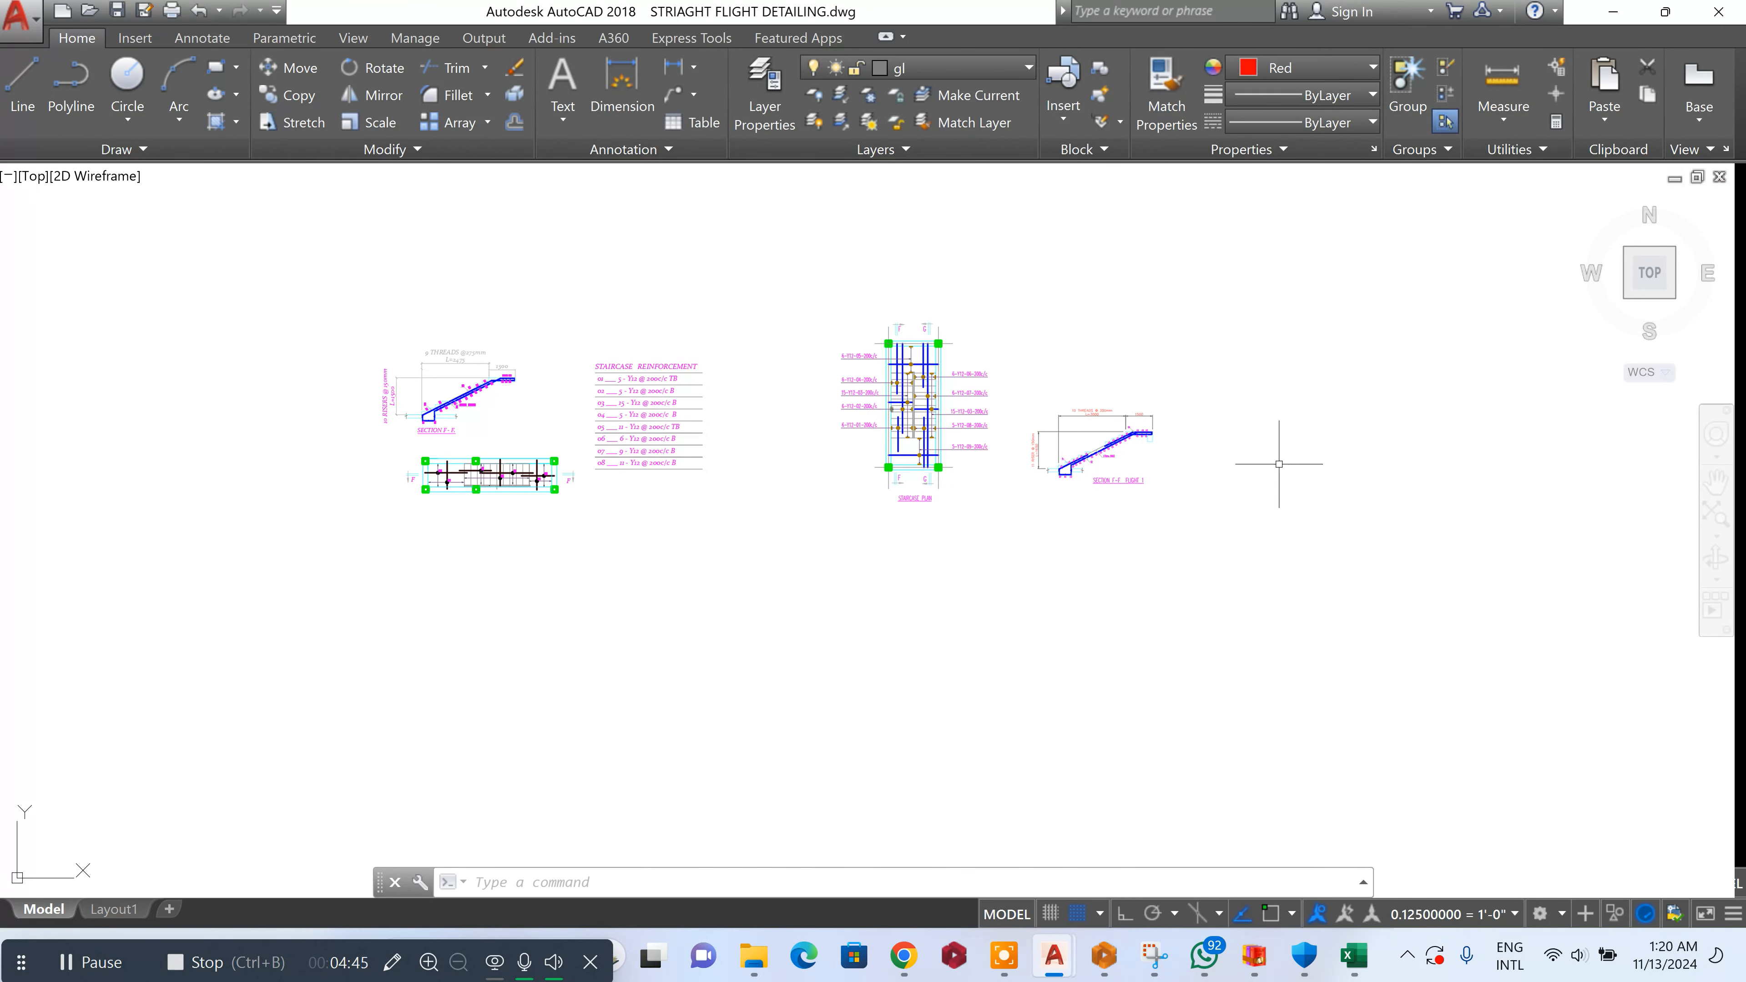
{"action": "scroll", "coordinate": [1210, 469], "scroll_direction": "down", "scroll_amount": 2}
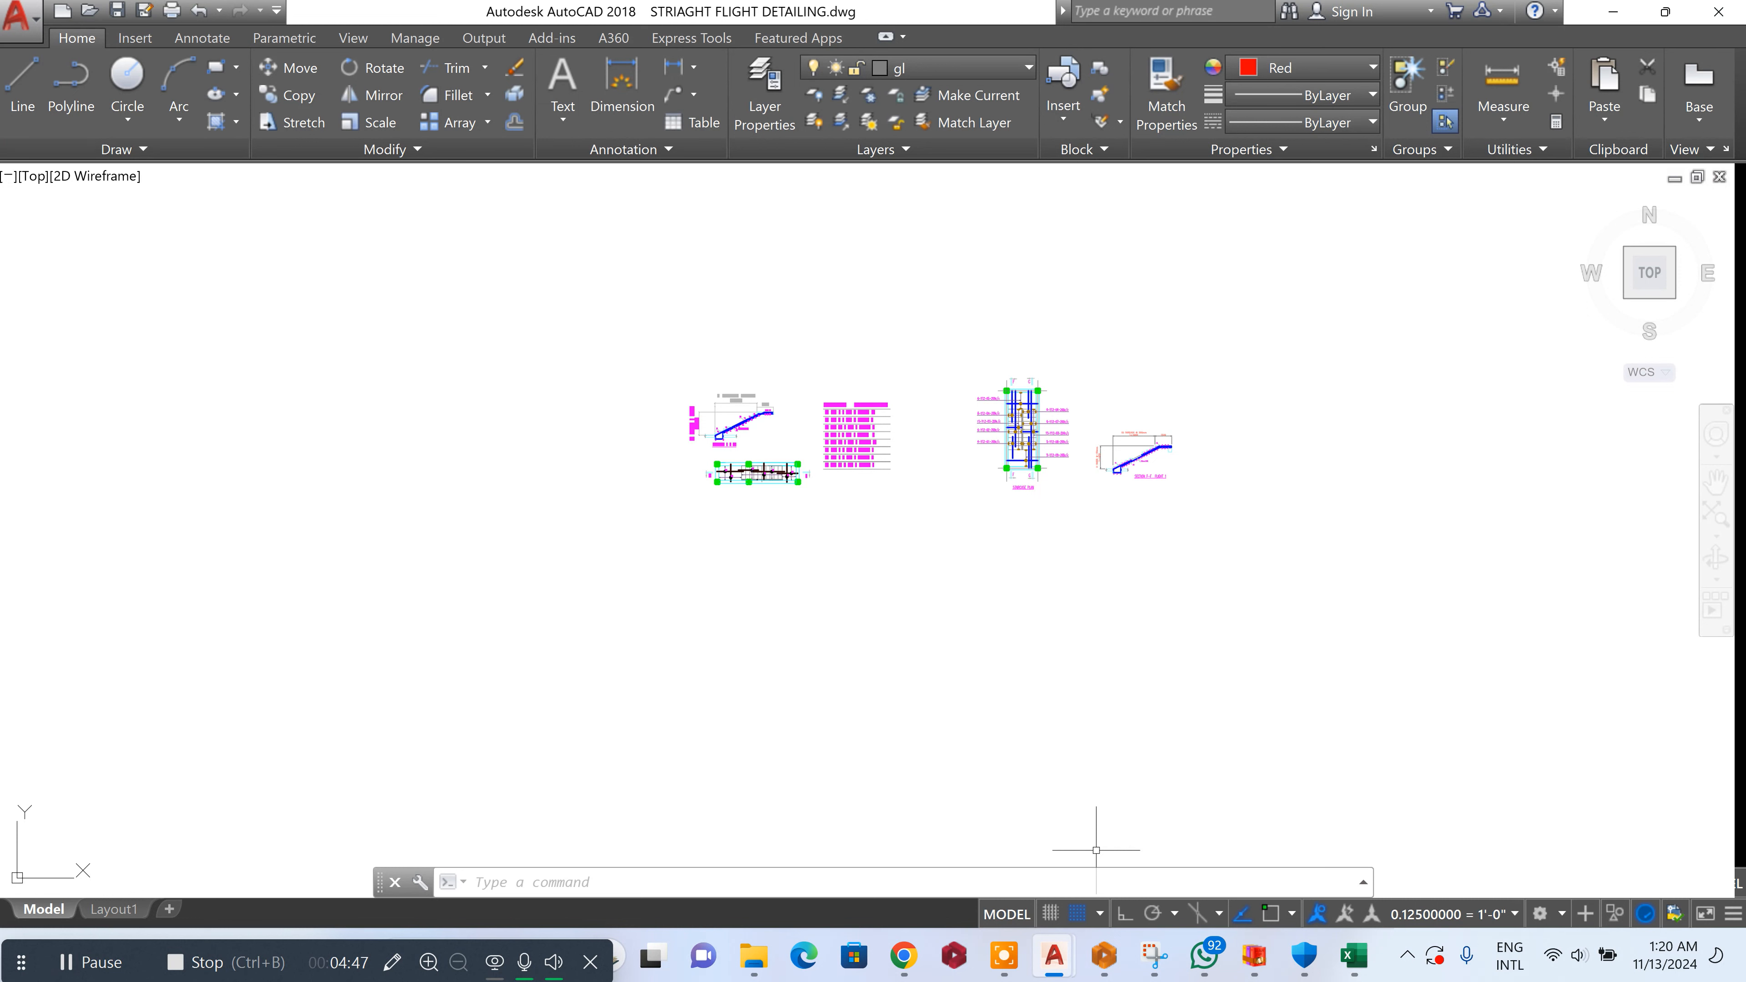
Switch back to the KCSOFT workbook in Excel and open the half turn staircase design from its home page
{"action": "mouse_move", "coordinate": [1055, 970]}
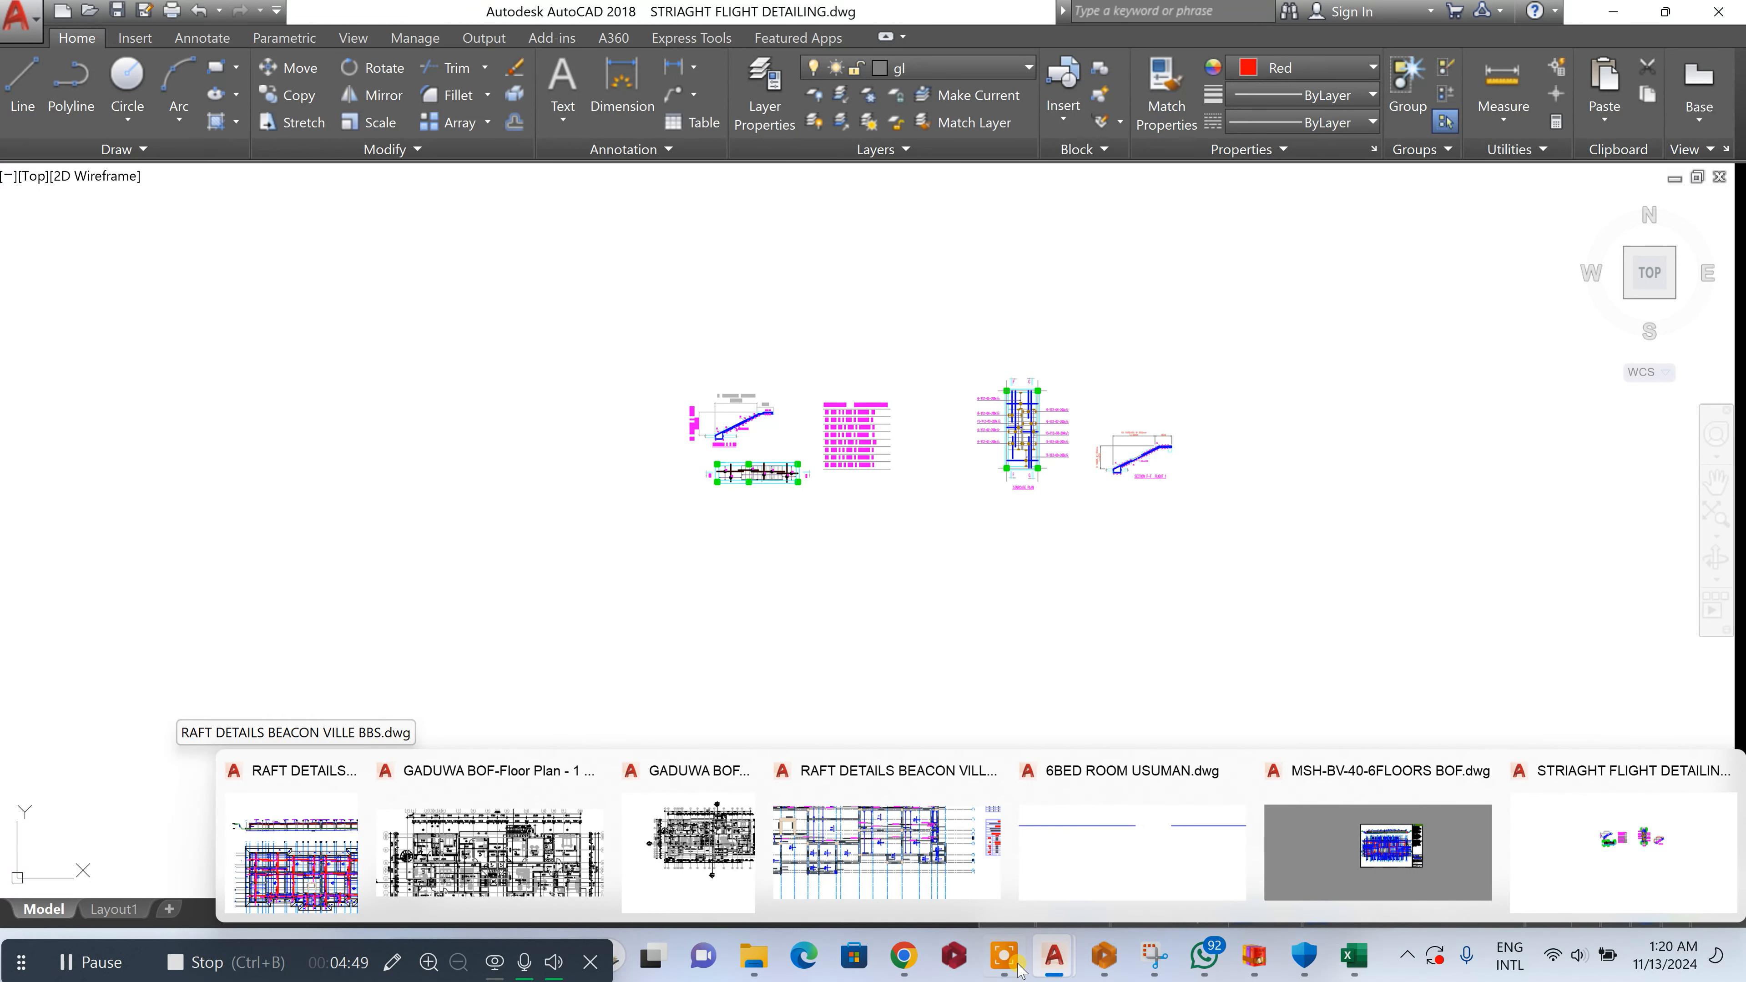
{"action": "left_click", "coordinate": [1358, 963]}
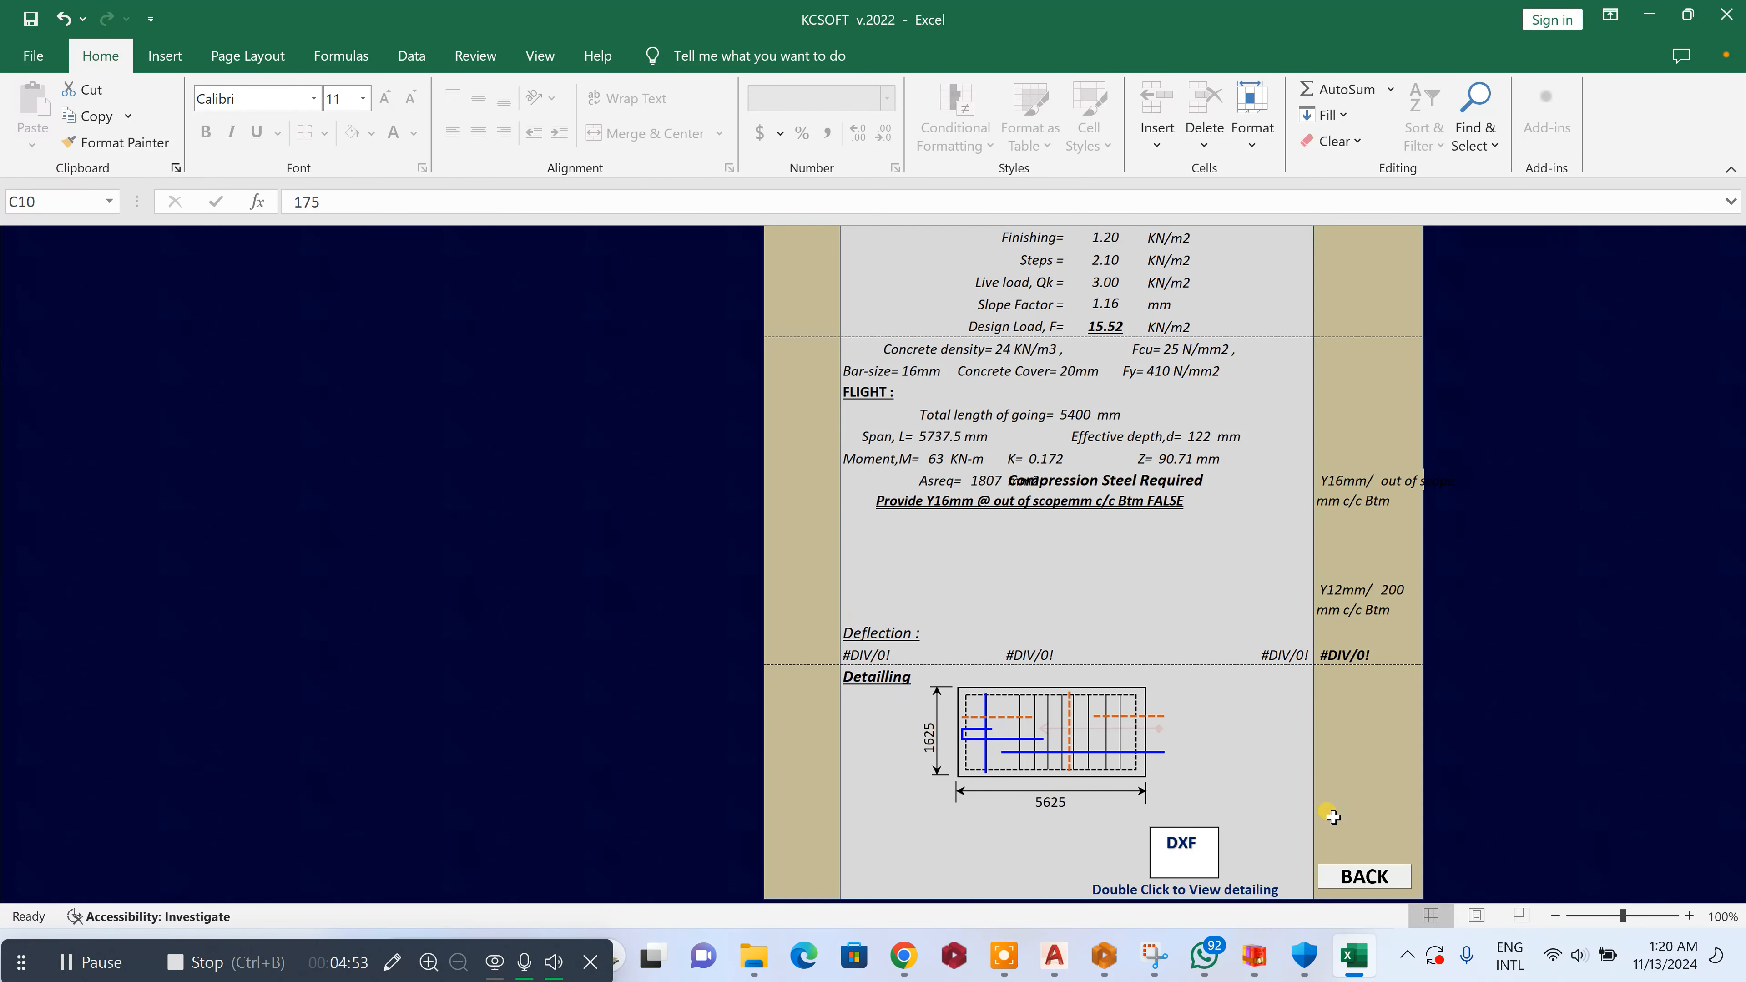
{"action": "left_click", "coordinate": [1385, 886]}
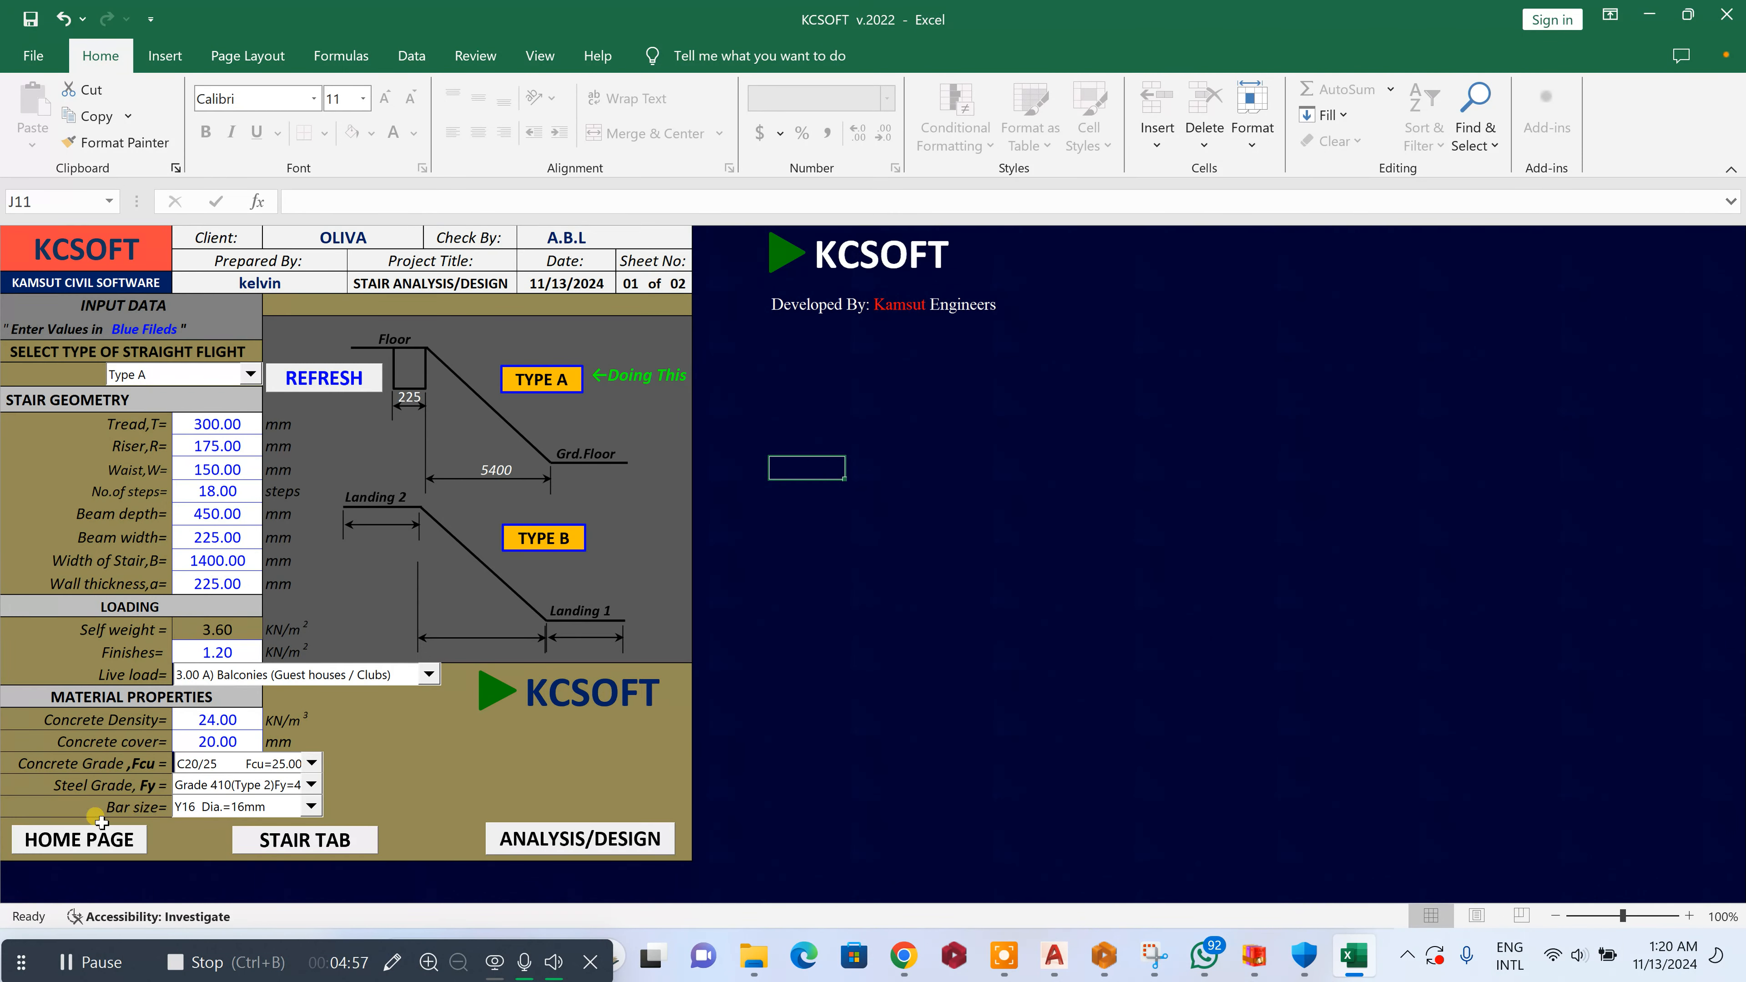
{"action": "left_click", "coordinate": [101, 822]}
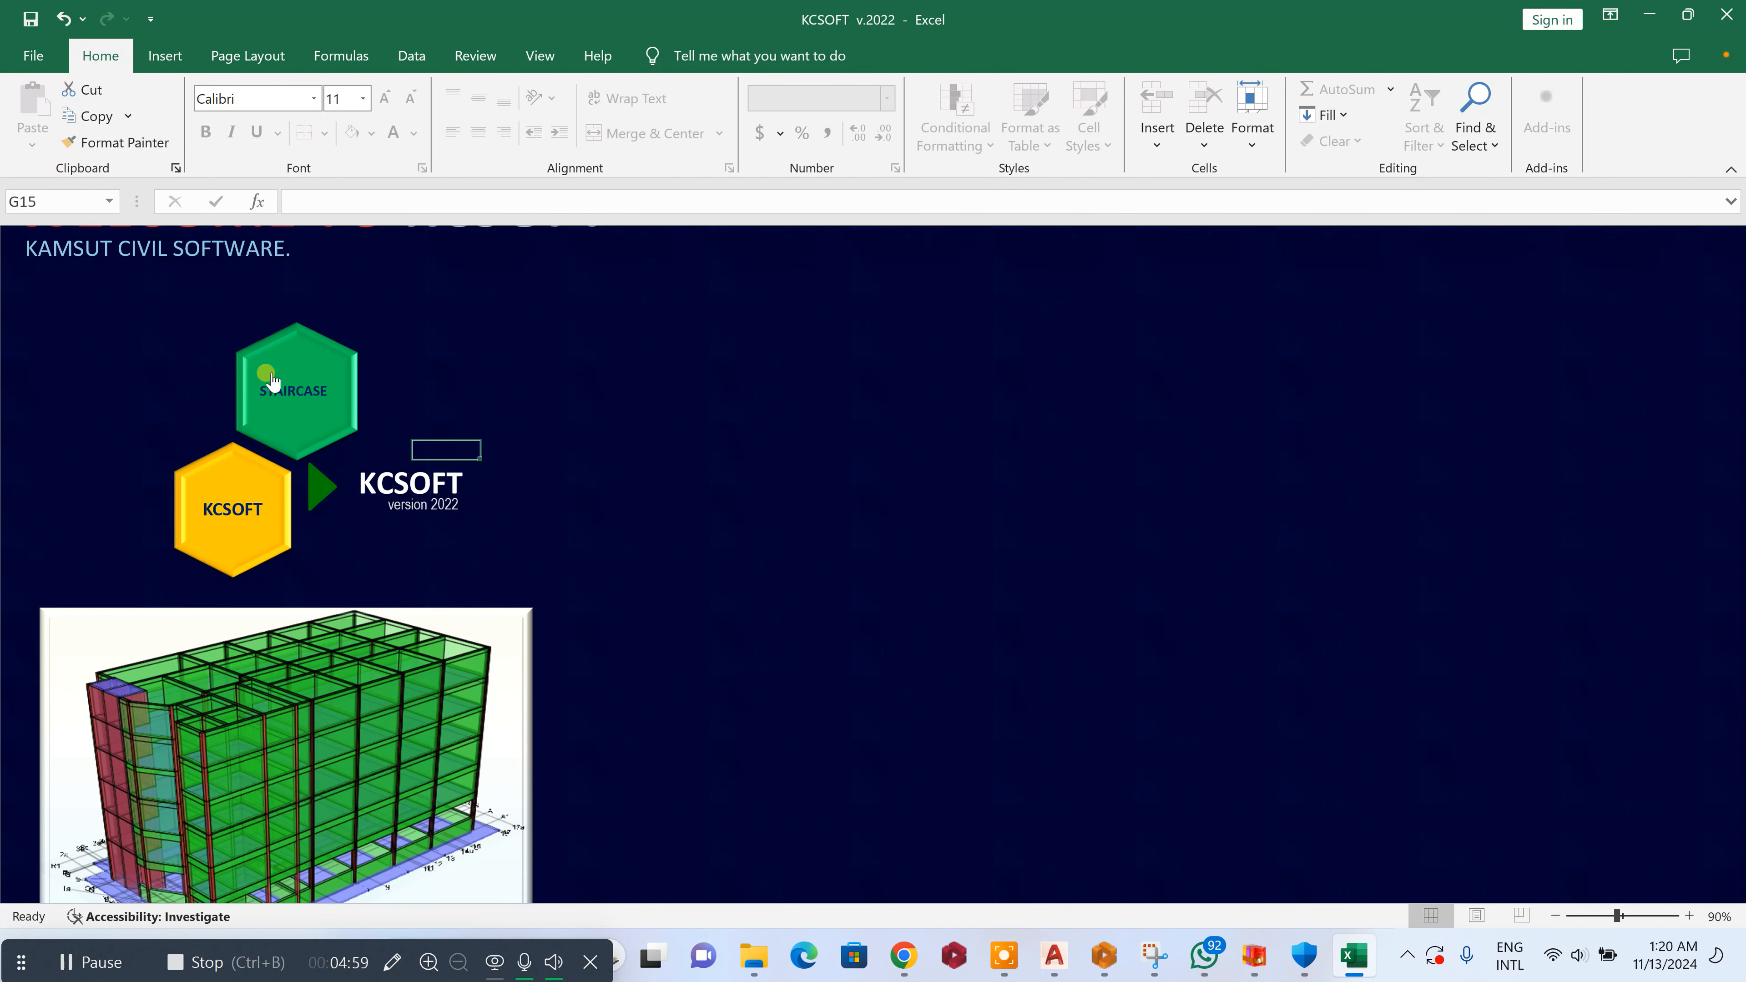
{"action": "left_click", "coordinate": [272, 373]}
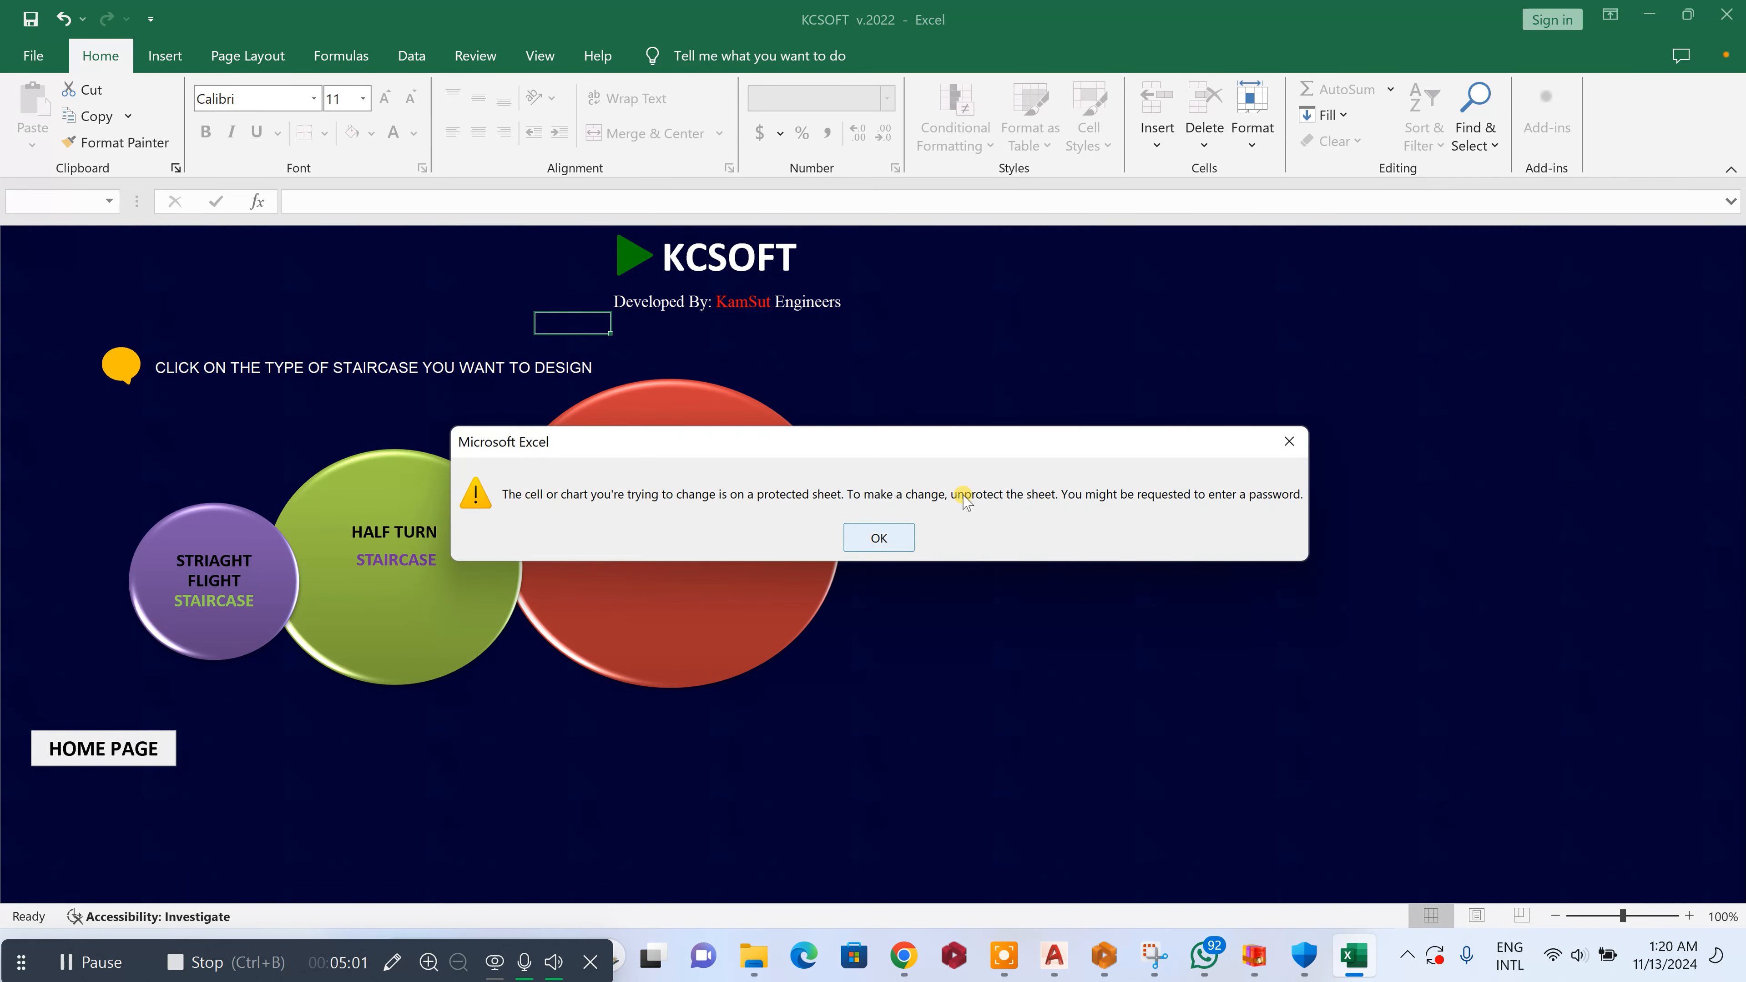
{"action": "left_click", "coordinate": [1289, 441]}
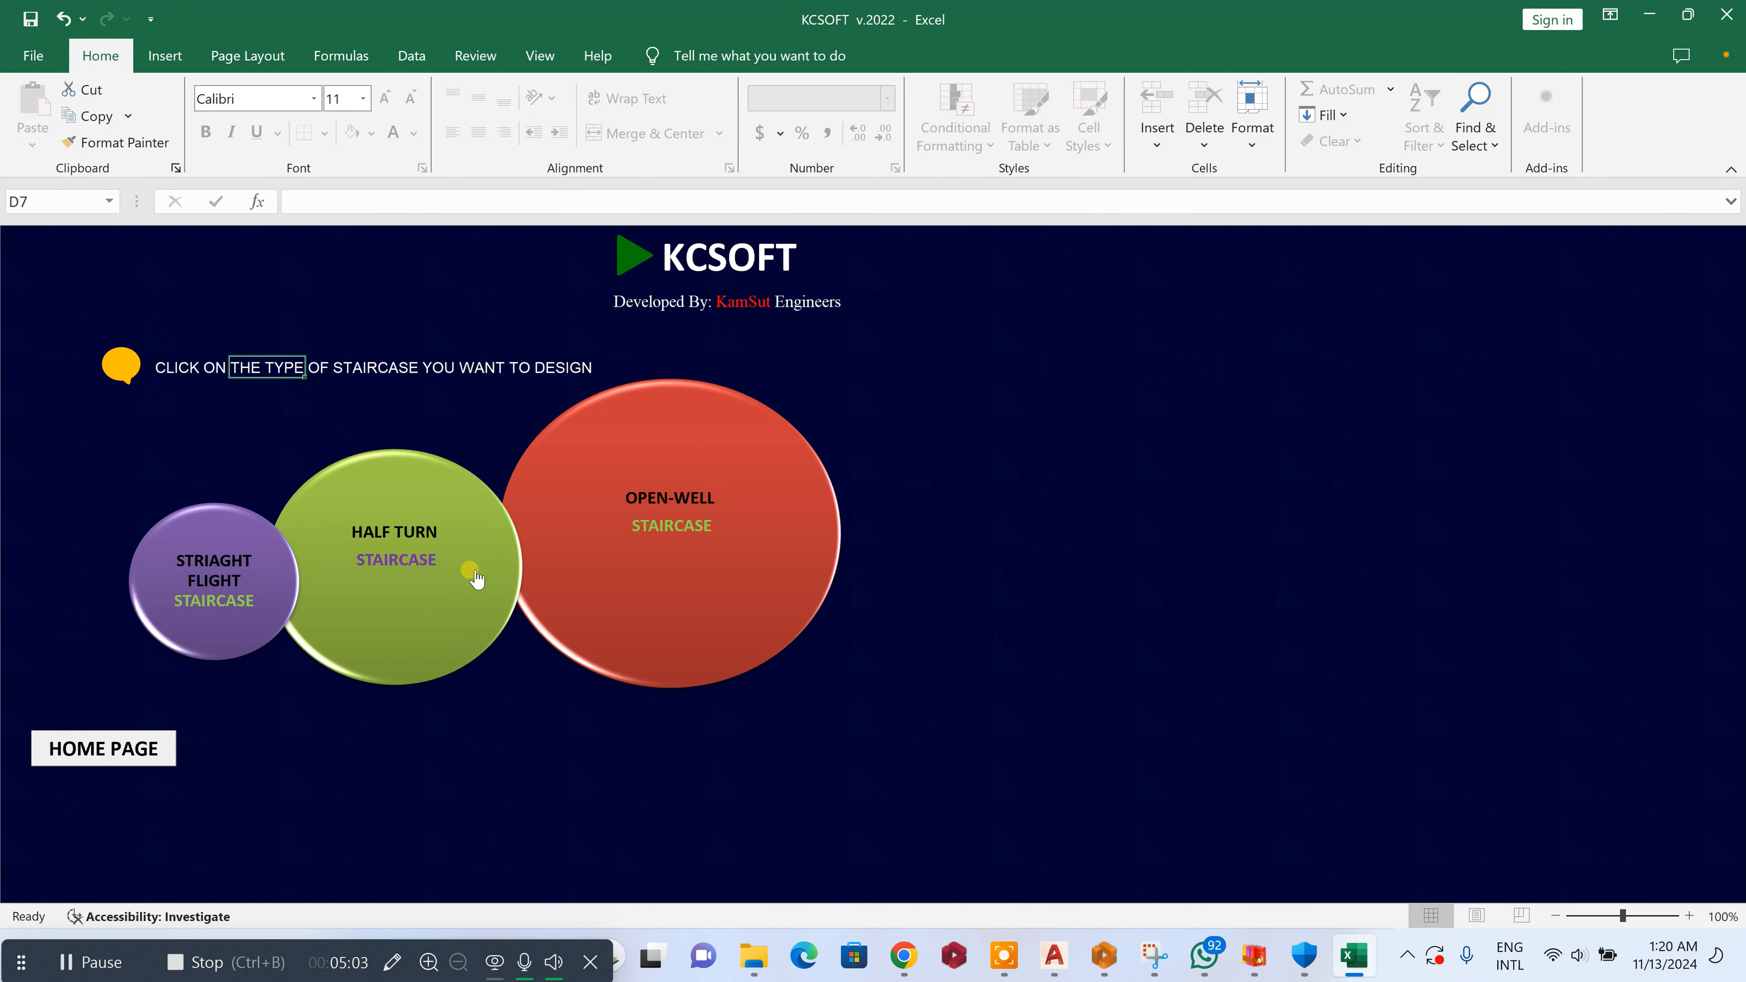
{"action": "left_click", "coordinate": [430, 547]}
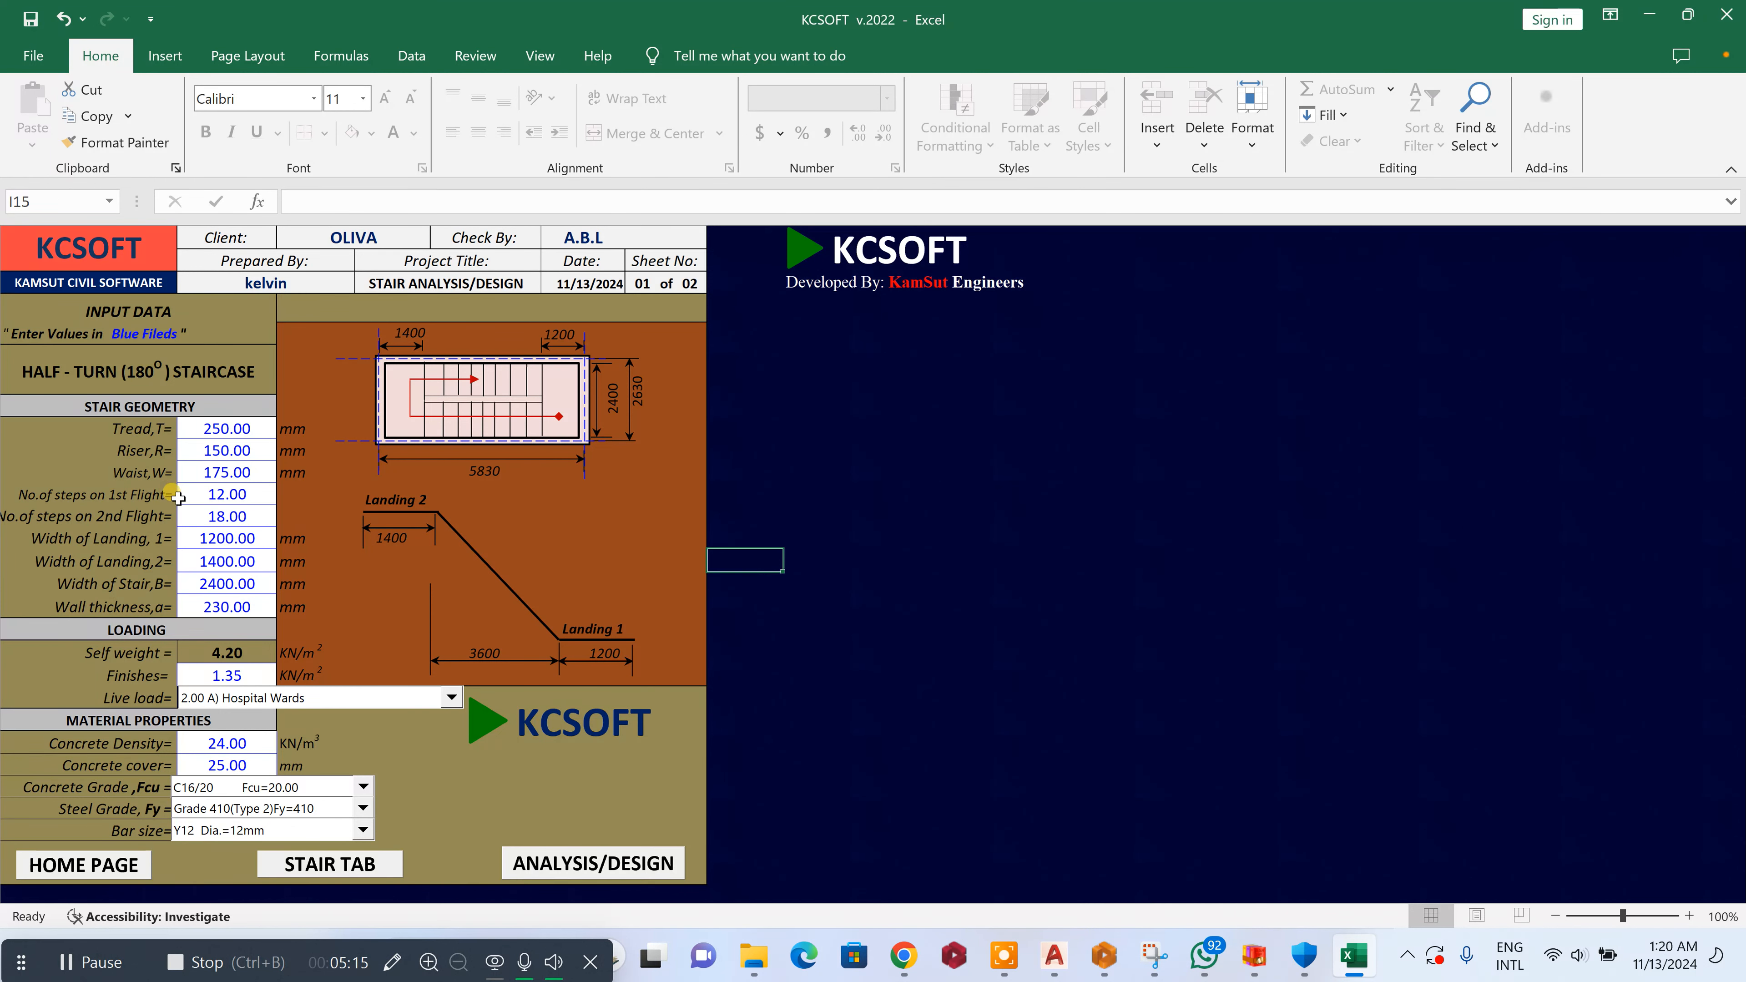
Set the number of steps to 10 on the first flight and 15 on the second flight
{"action": "left_click", "coordinate": [196, 496]}
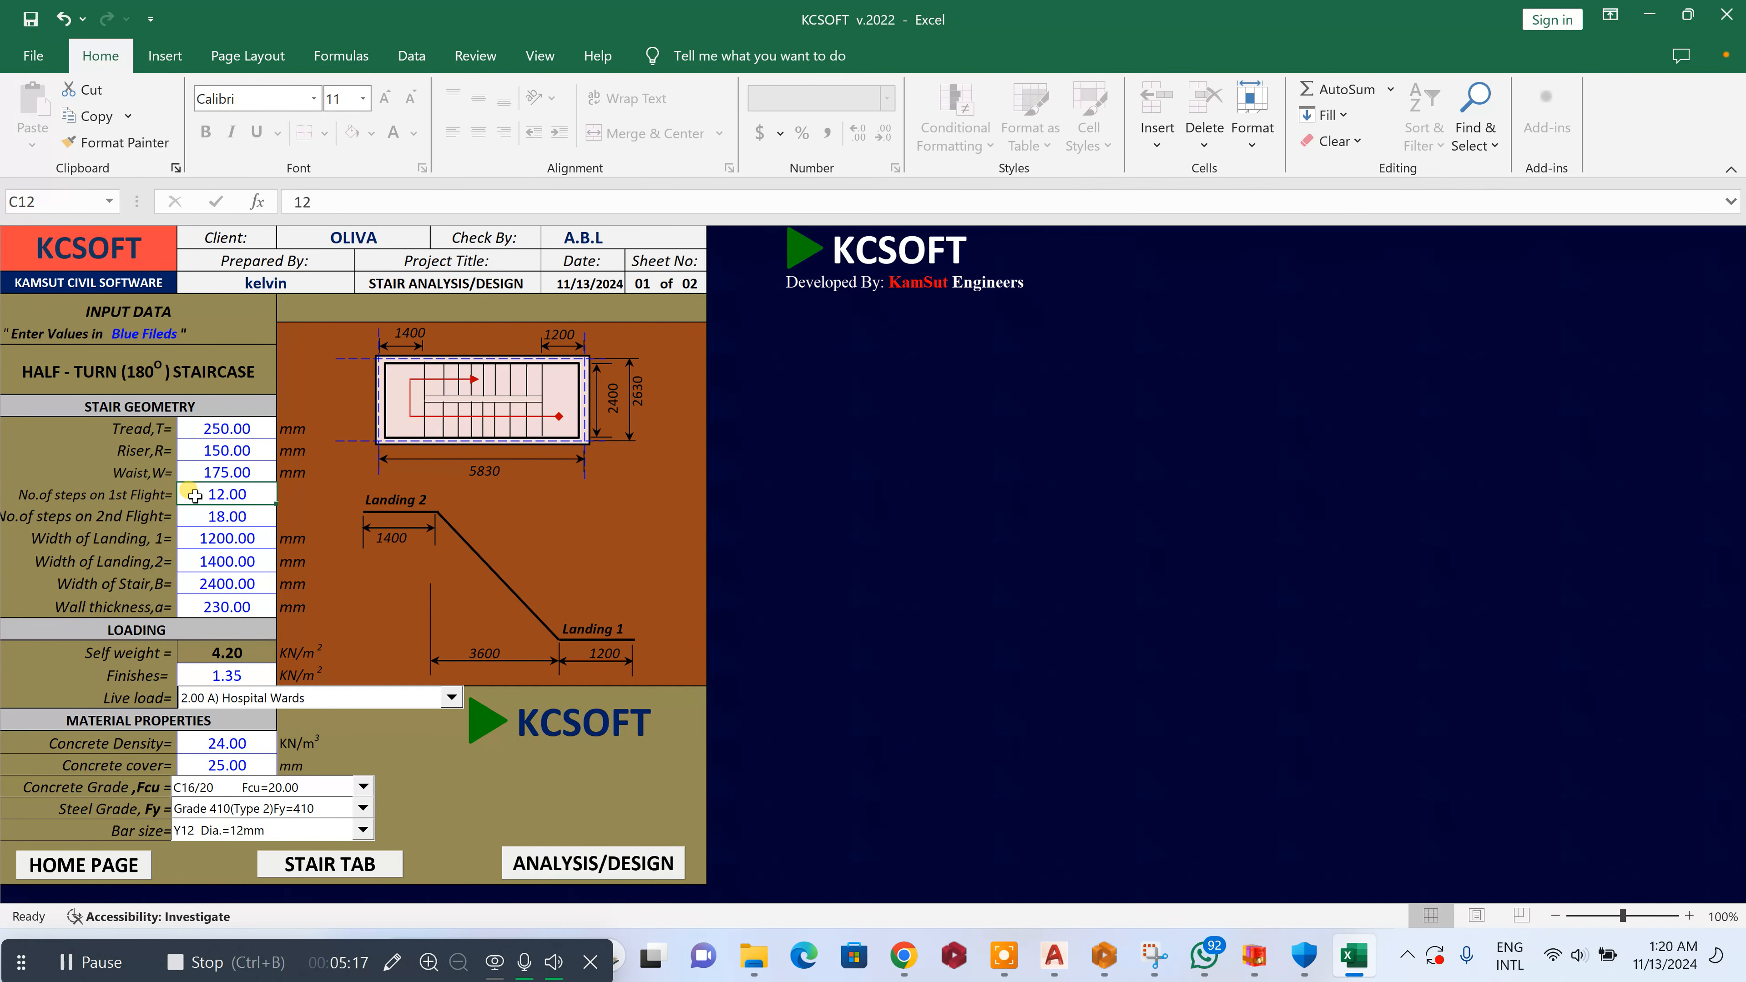
{"action": "double_click", "coordinate": [195, 496]}
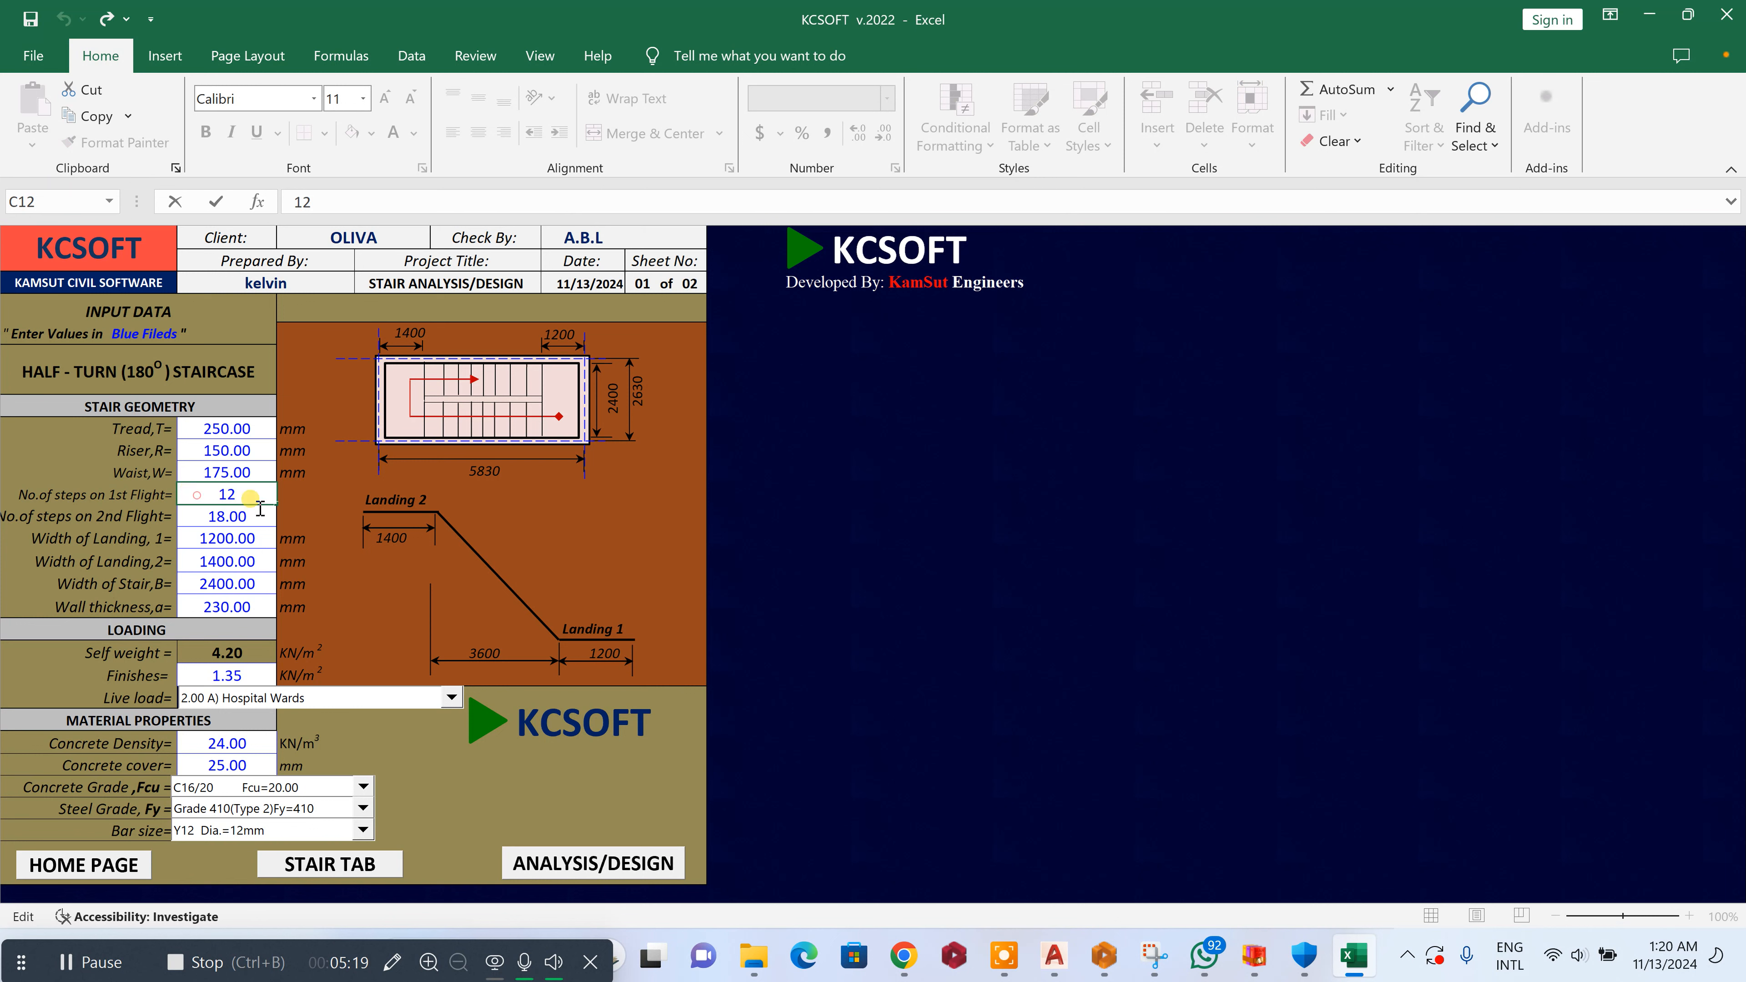
{"action": "type", "text": "10"}
{"action": "left_click", "coordinate": [217, 515]}
{"action": "double_click", "coordinate": [217, 515]}
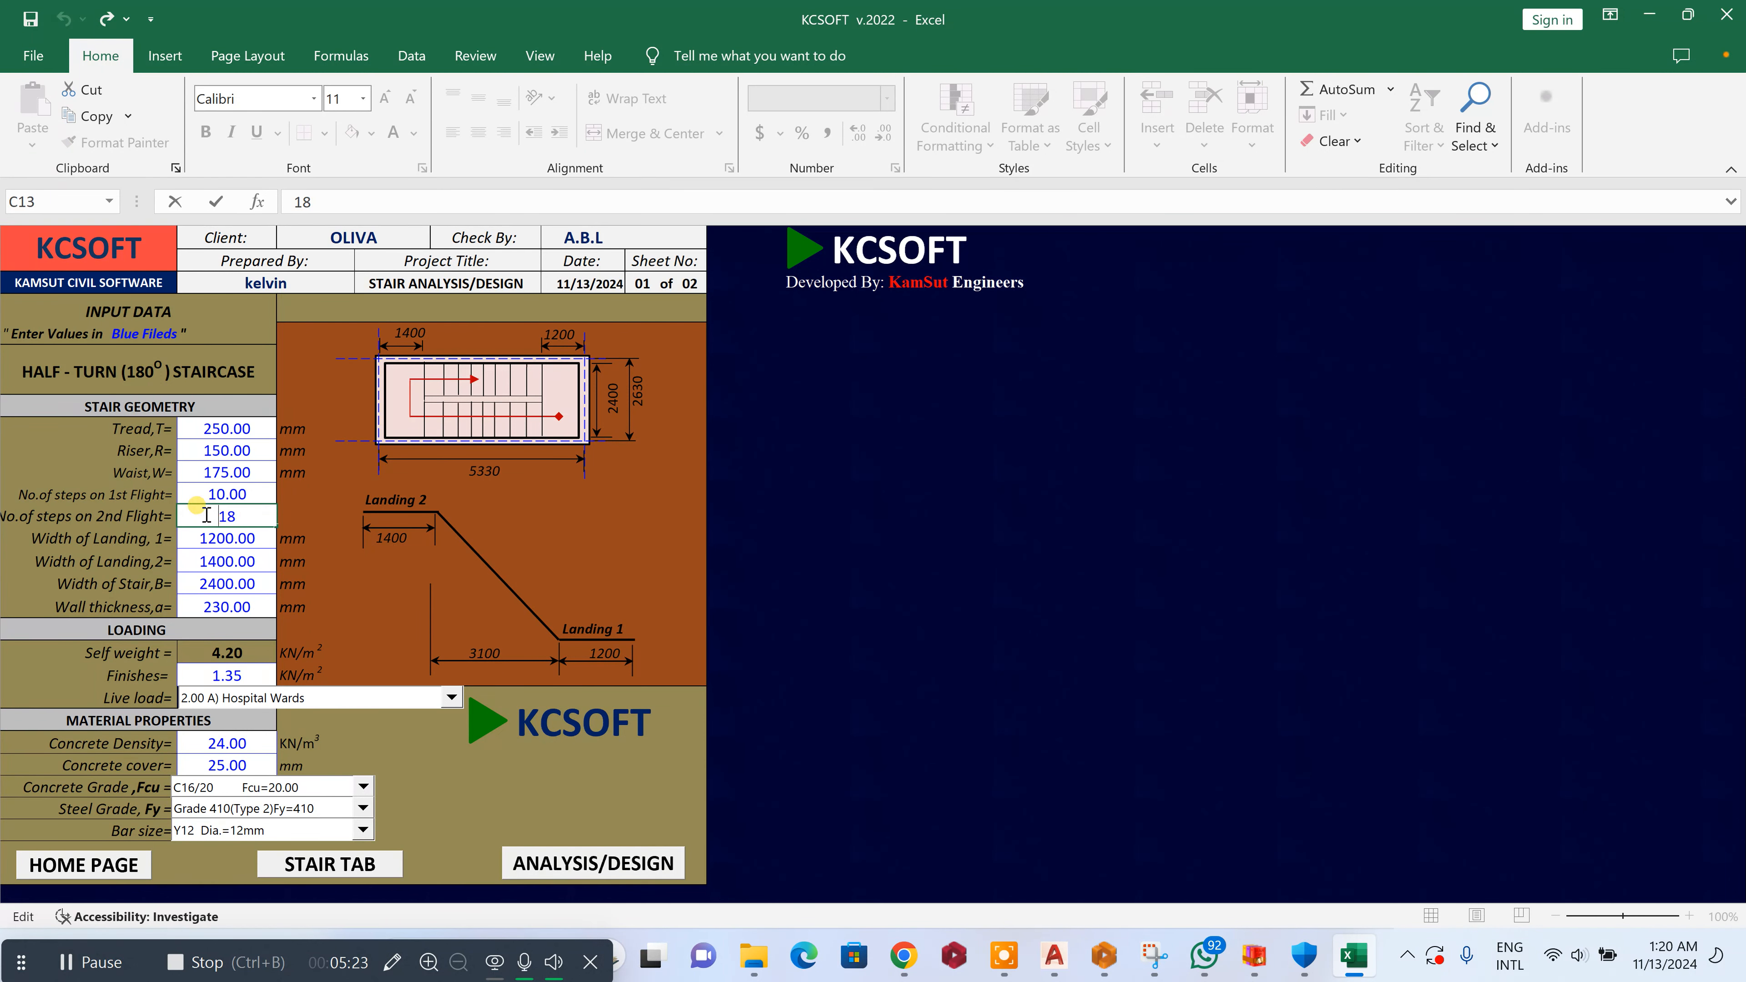
{"action": "type", "text": "15"}
{"action": "key", "text": "Return"}
{"action": "key", "text": "Down"}
{"action": "key", "text": "Down"}
{"action": "key", "text": "Down"}
Set the width of landing 1 to 1000 mm
{"action": "left_click", "coordinate": [191, 538]}
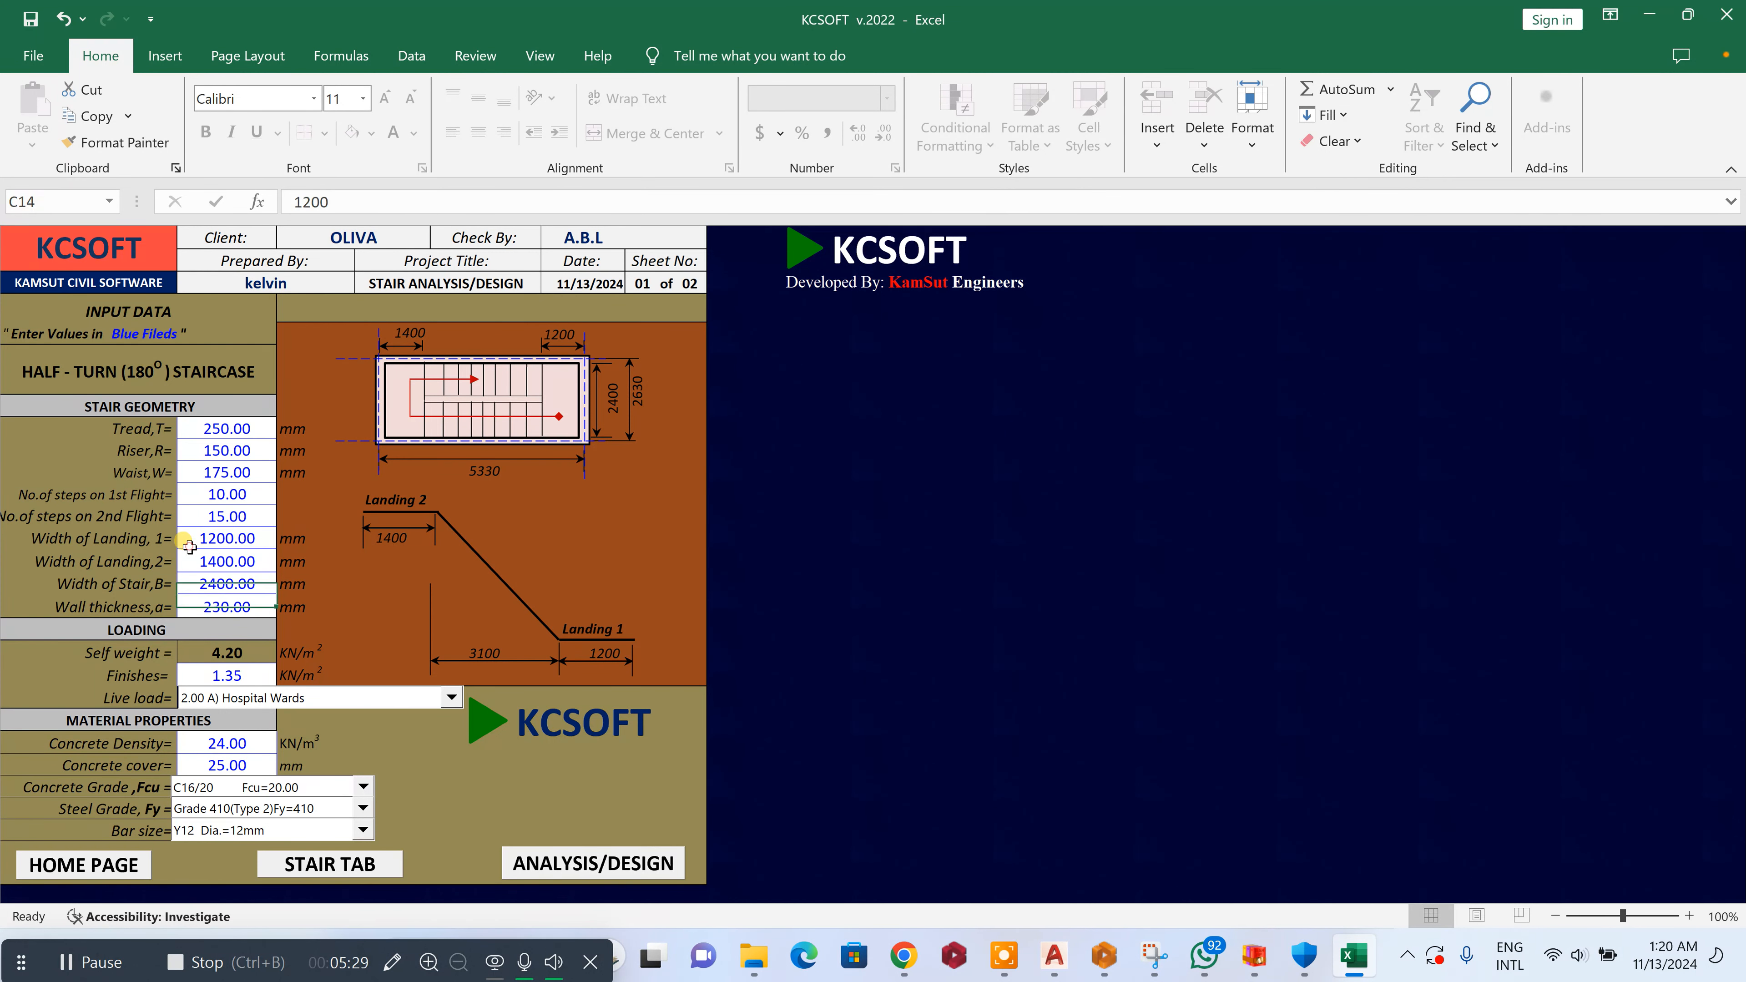
{"action": "double_click", "coordinate": [194, 544]}
{"action": "left_click", "coordinate": [194, 539]}
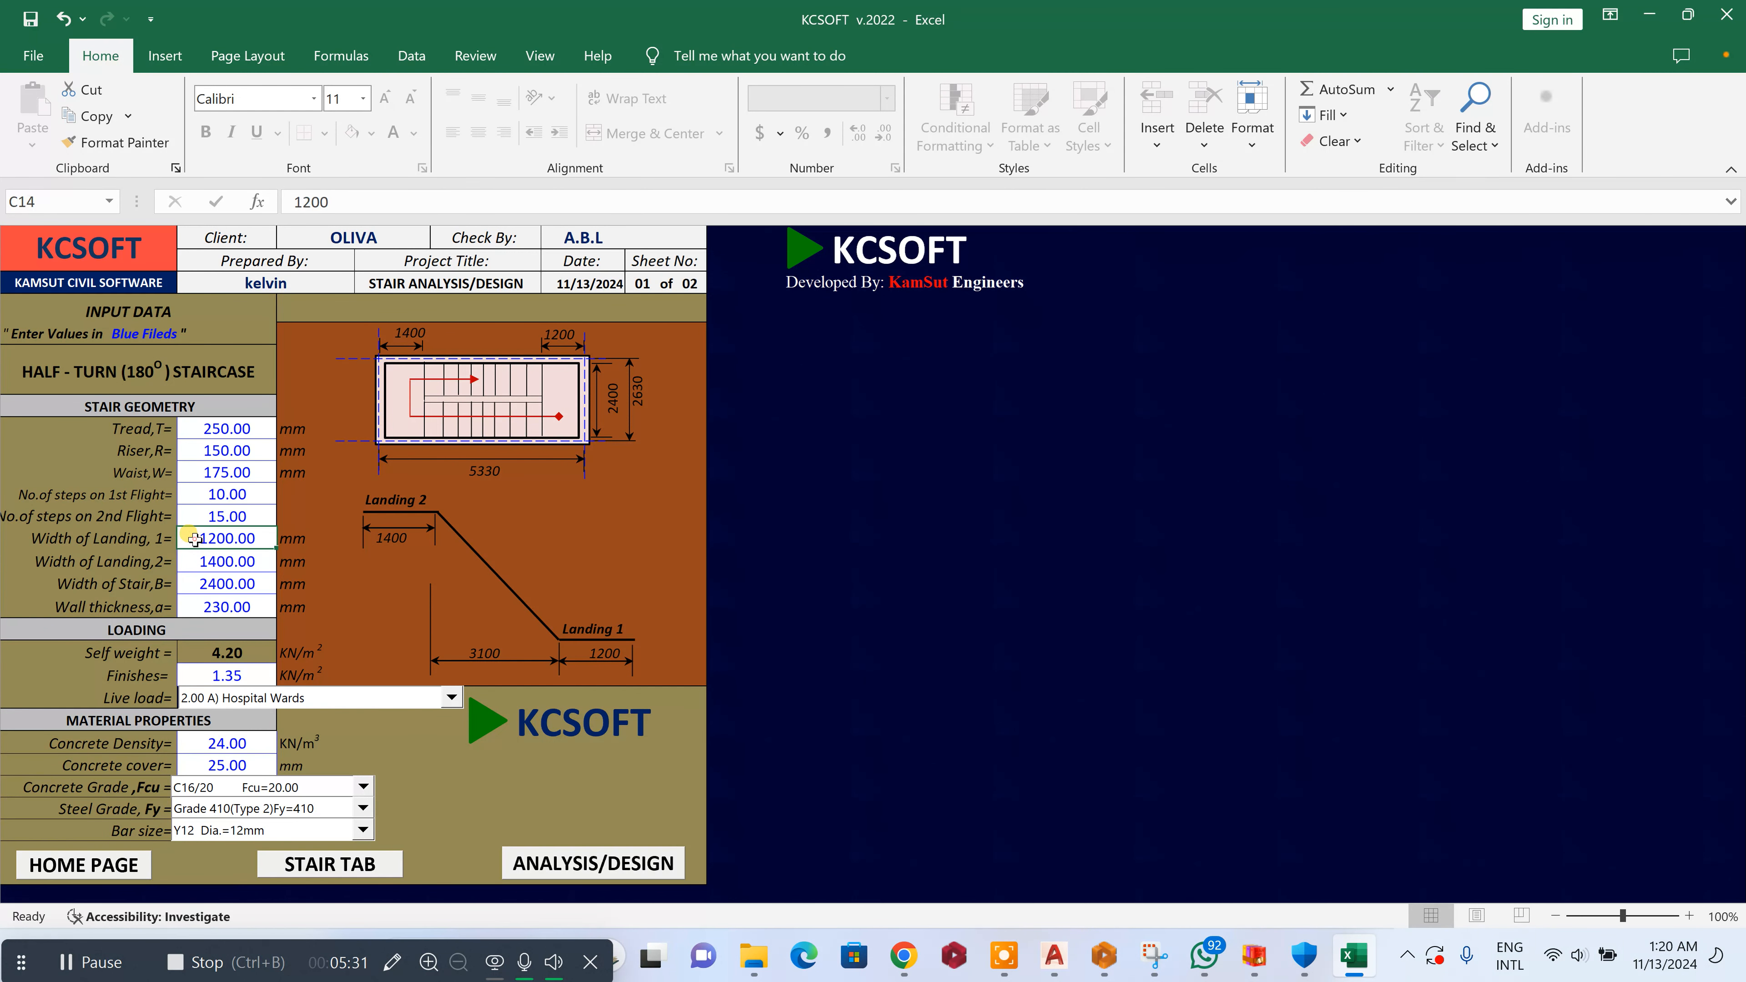
{"action": "double_click", "coordinate": [196, 539]}
{"action": "key", "text": "Delete"}
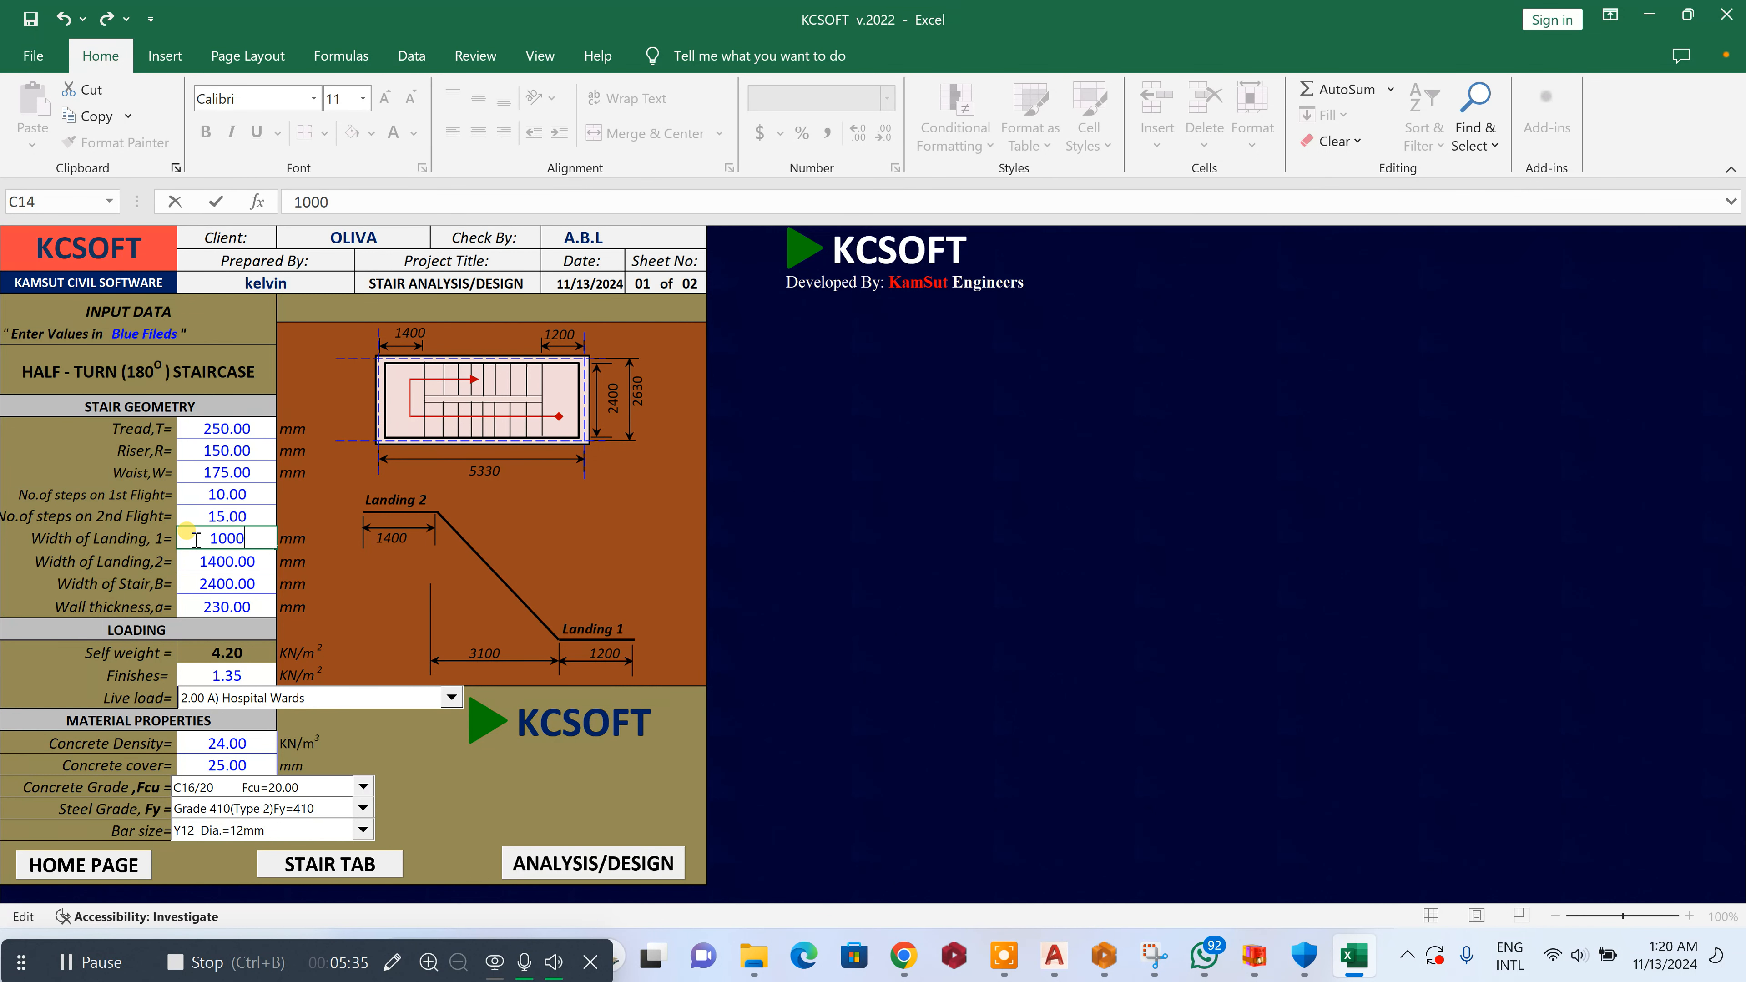
Set the width of landing 2 to 1200 mm
{"action": "left_click", "coordinate": [207, 562]}
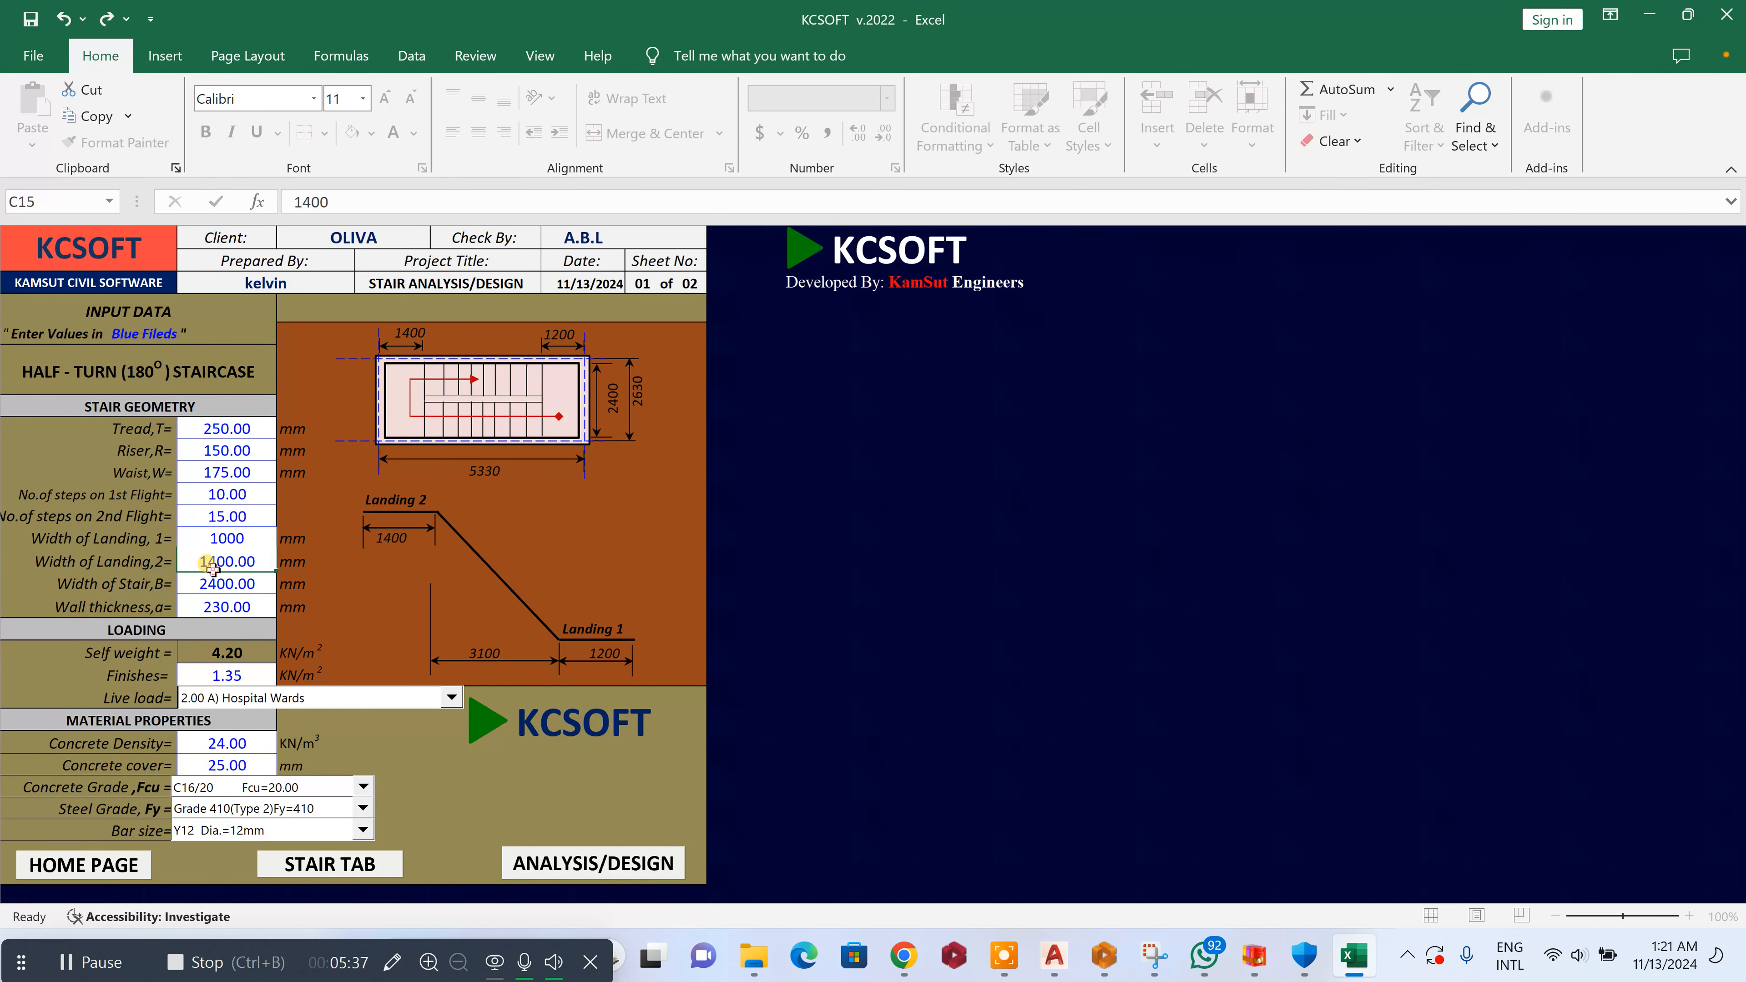
{"action": "left_click", "coordinate": [207, 562]}
{"action": "double_click", "coordinate": [204, 563]}
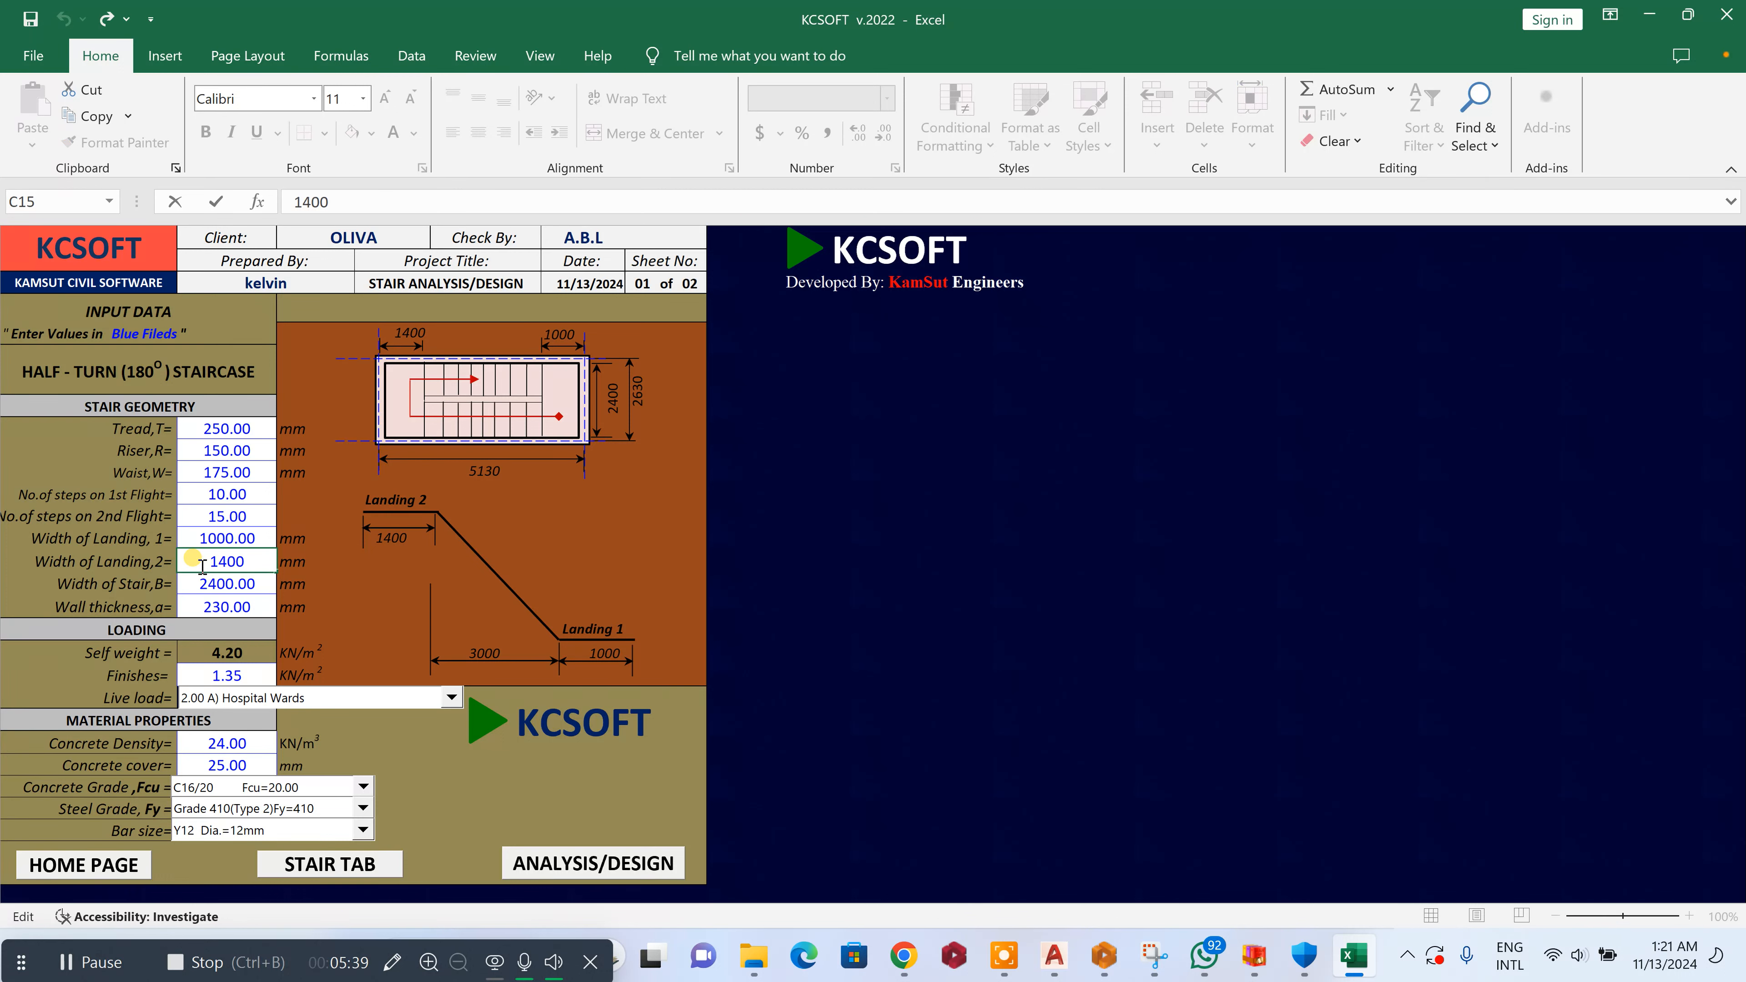
{"action": "key", "text": "Delete"}
{"action": "key", "text": "Delete"}
{"action": "key", "text": "Delete"}
Set the half turn staircase's width of stair to 1200 mm
{"action": "left_click", "coordinate": [204, 592]}
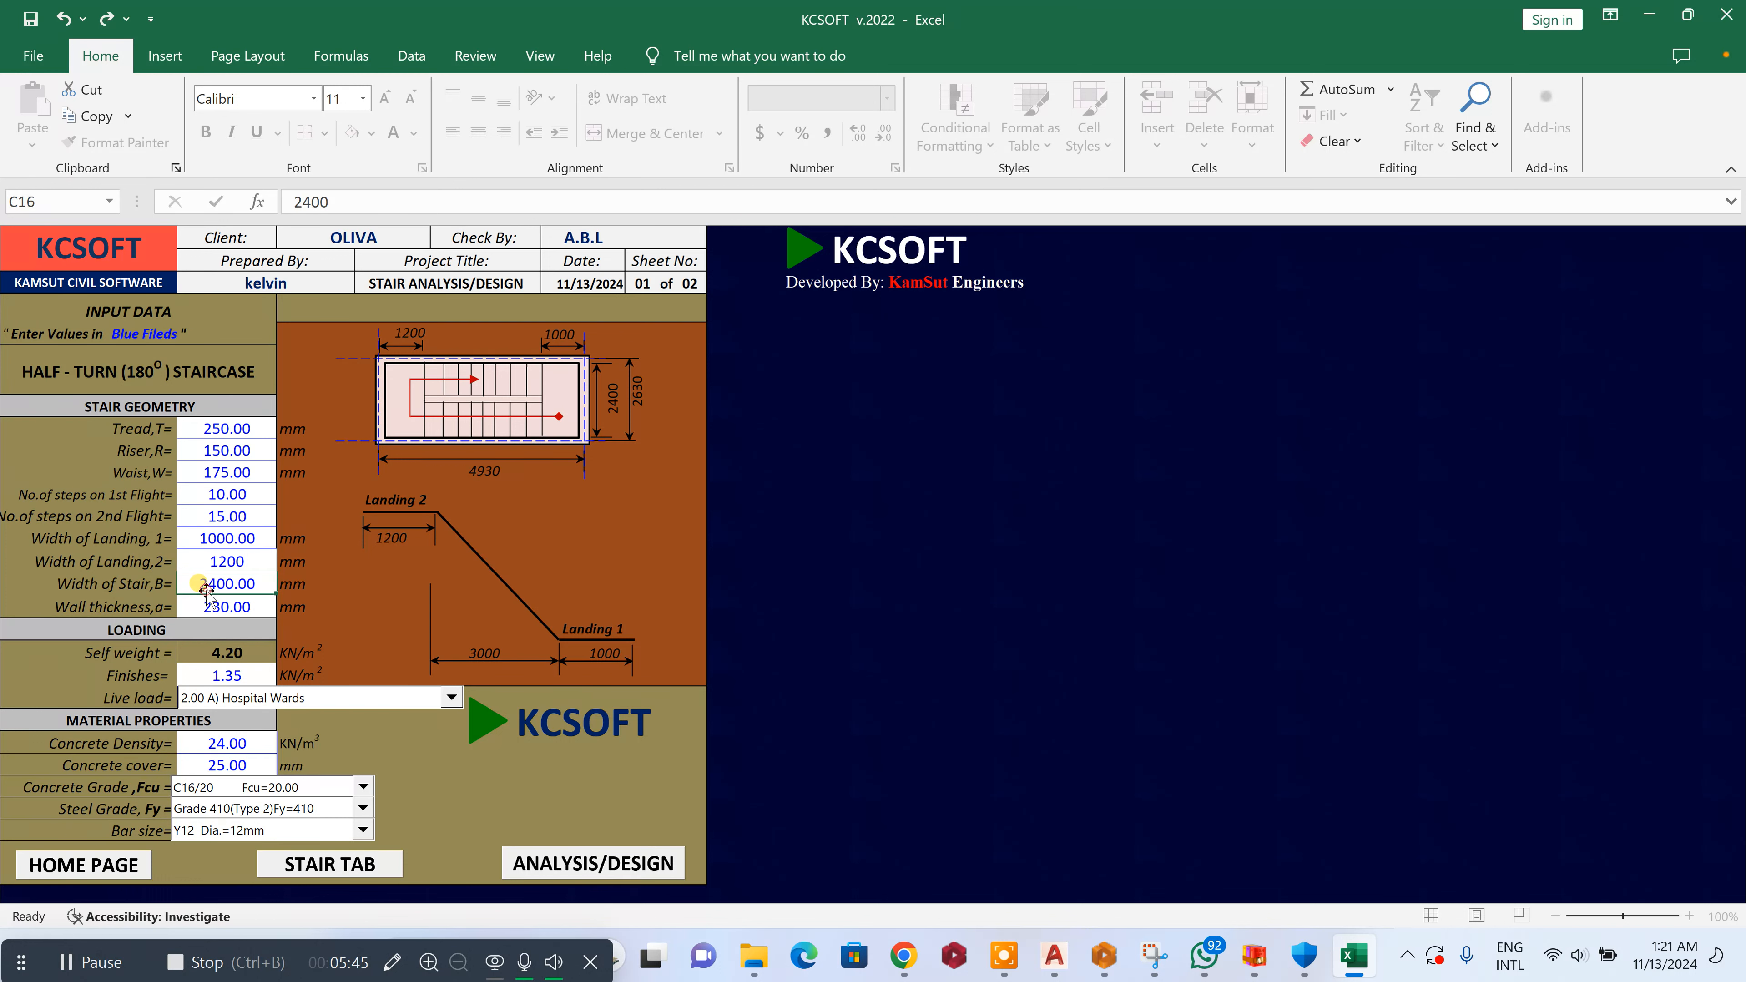
{"action": "key", "text": "Return"}
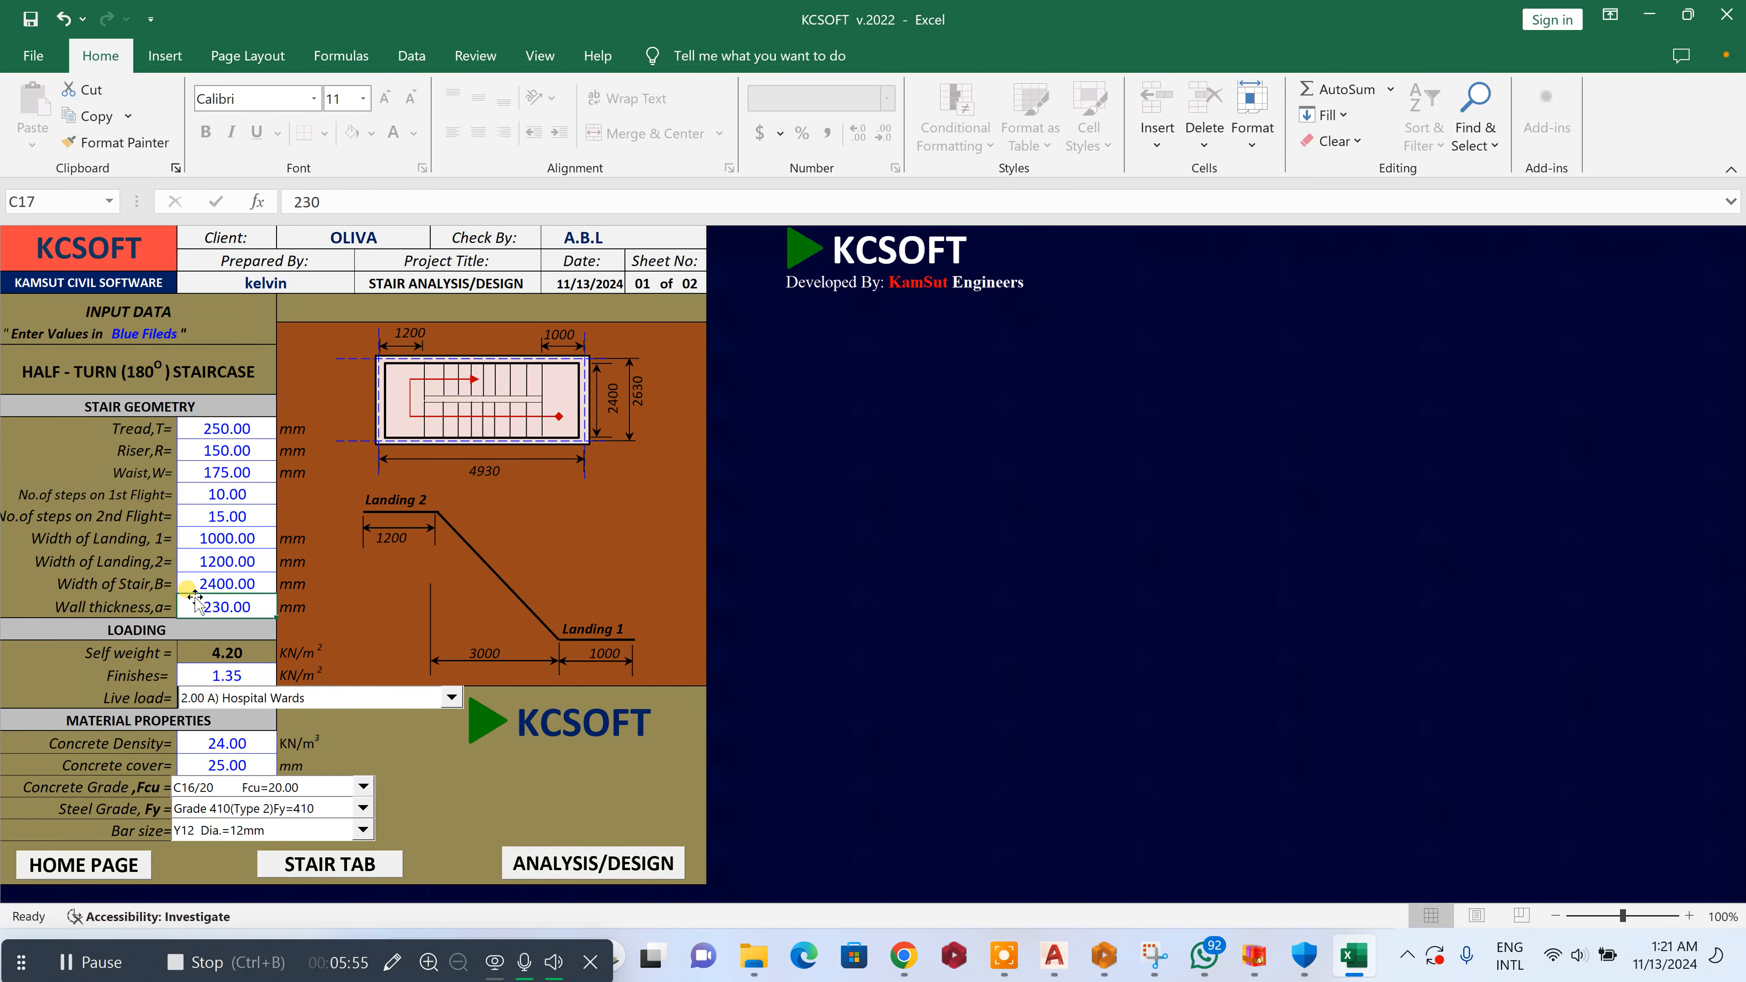
{"action": "left_click", "coordinate": [199, 585]}
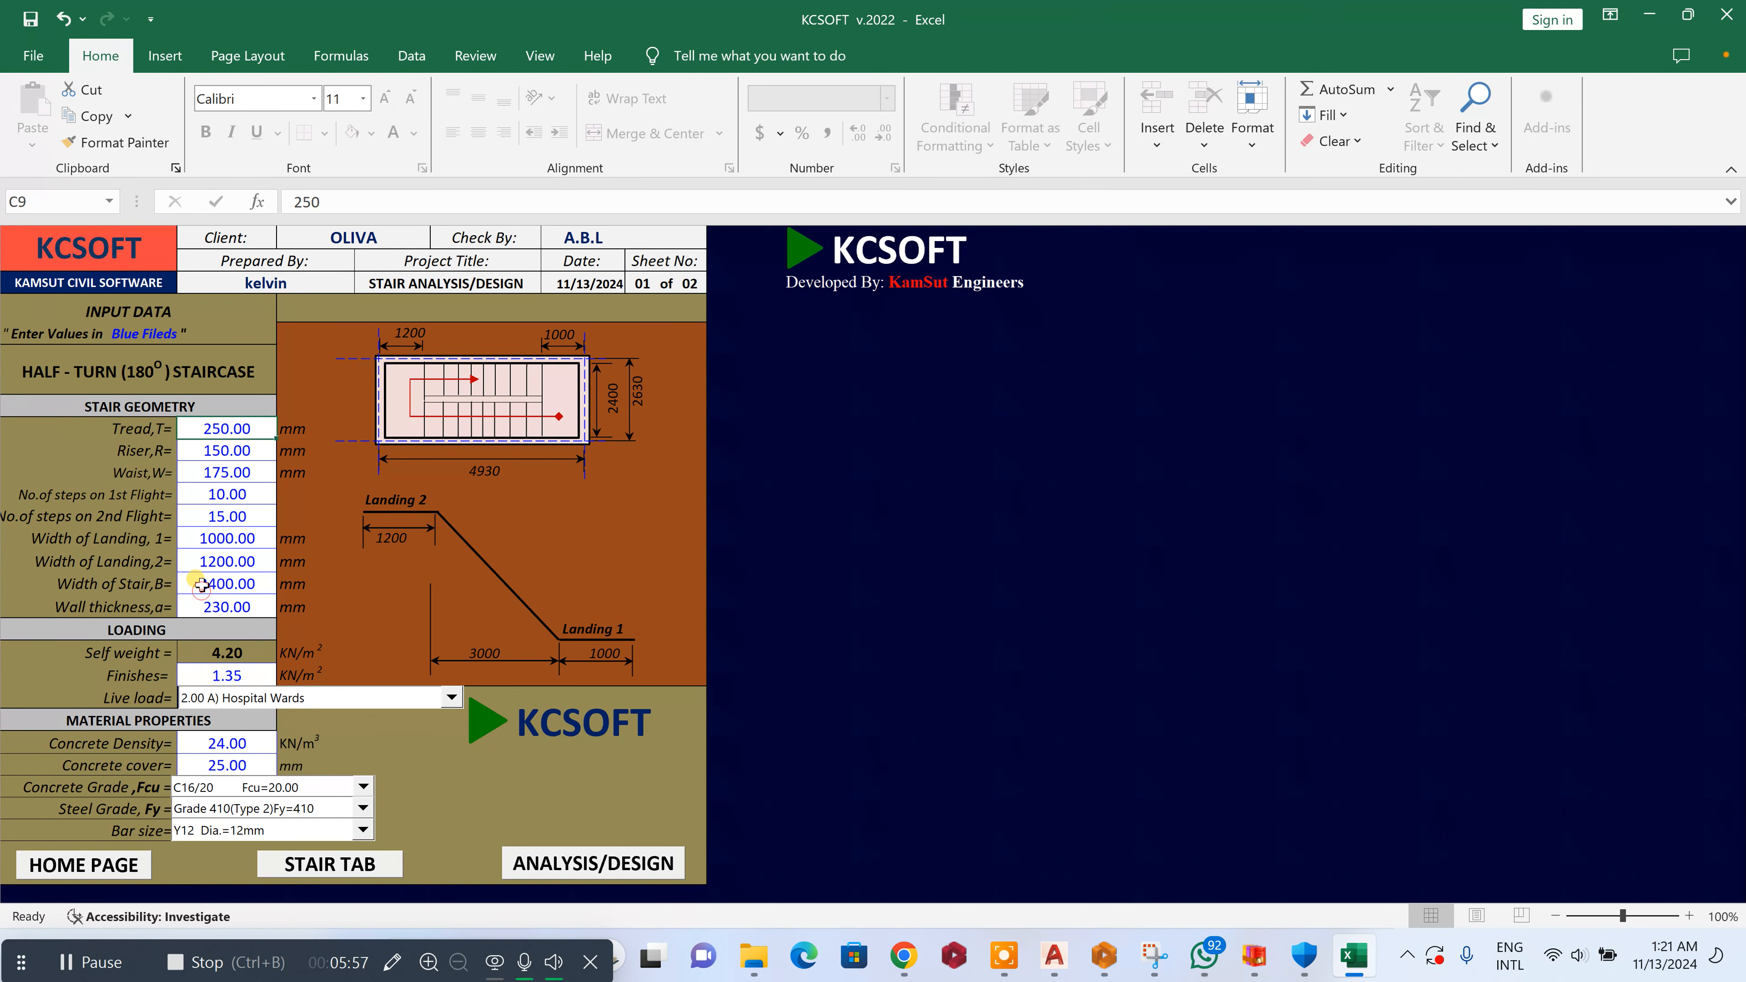
{"action": "double_click", "coordinate": [204, 585]}
{"action": "left_click_drag", "start_coordinate": [203, 585], "coordinate": [446, 582]}
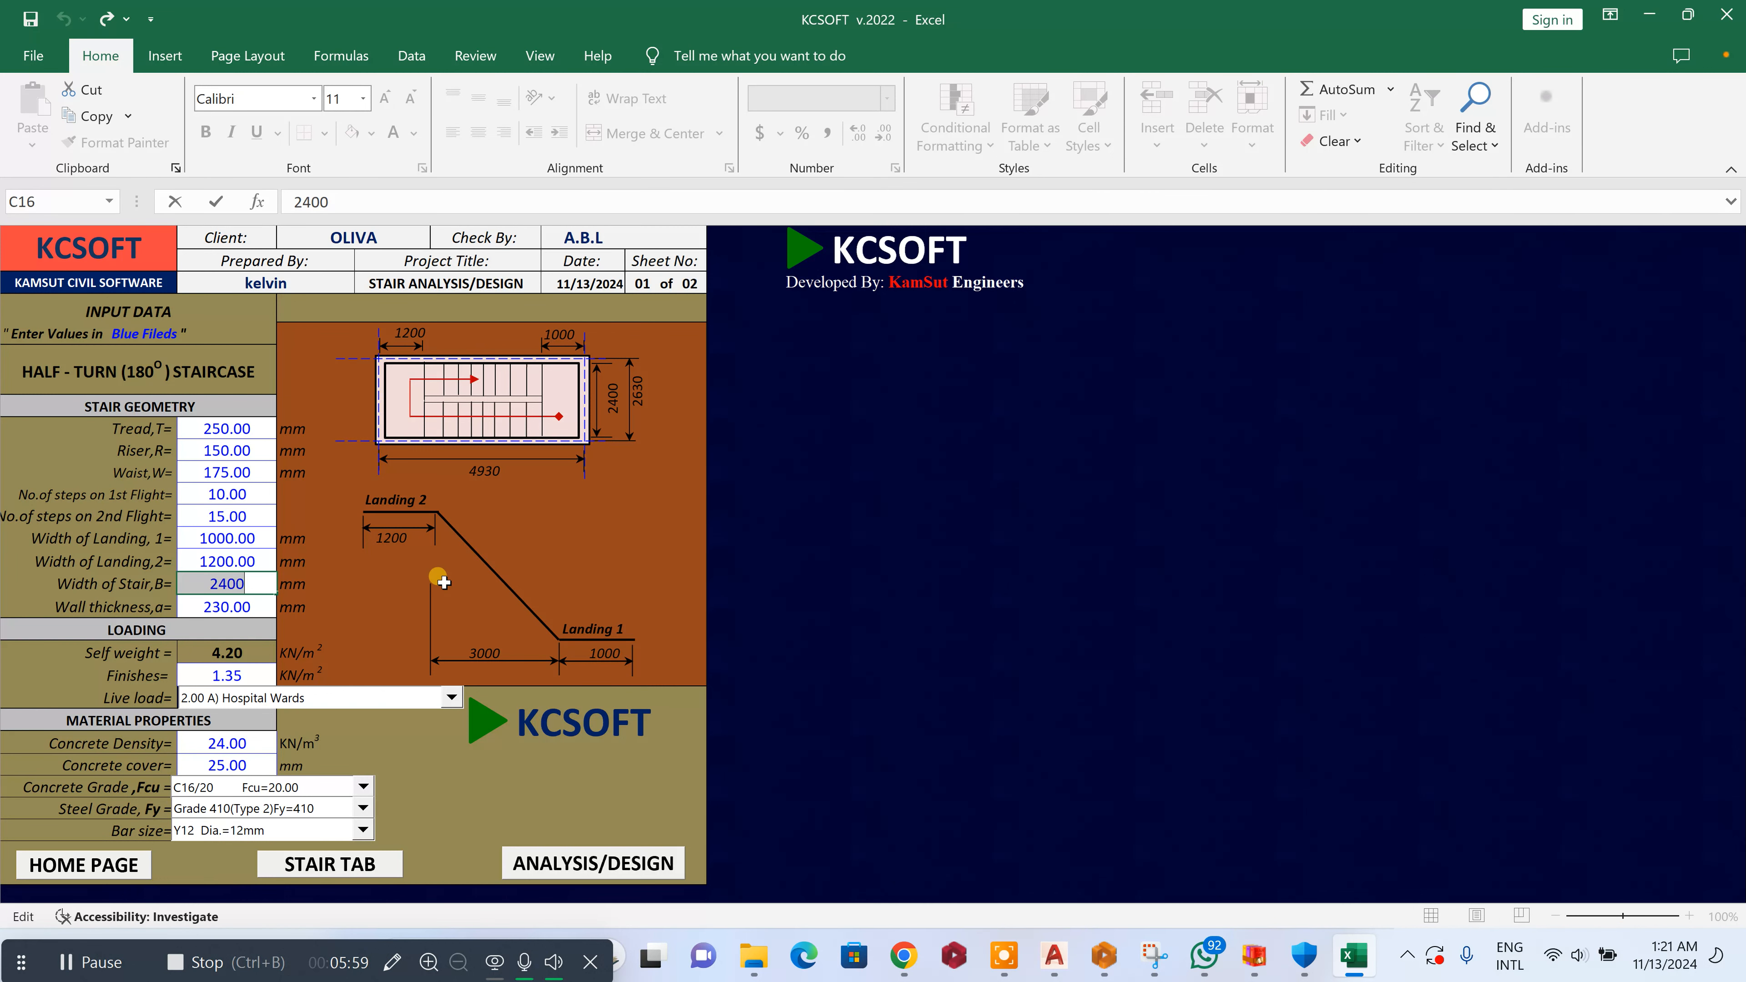
{"action": "type", "text": "1200"}
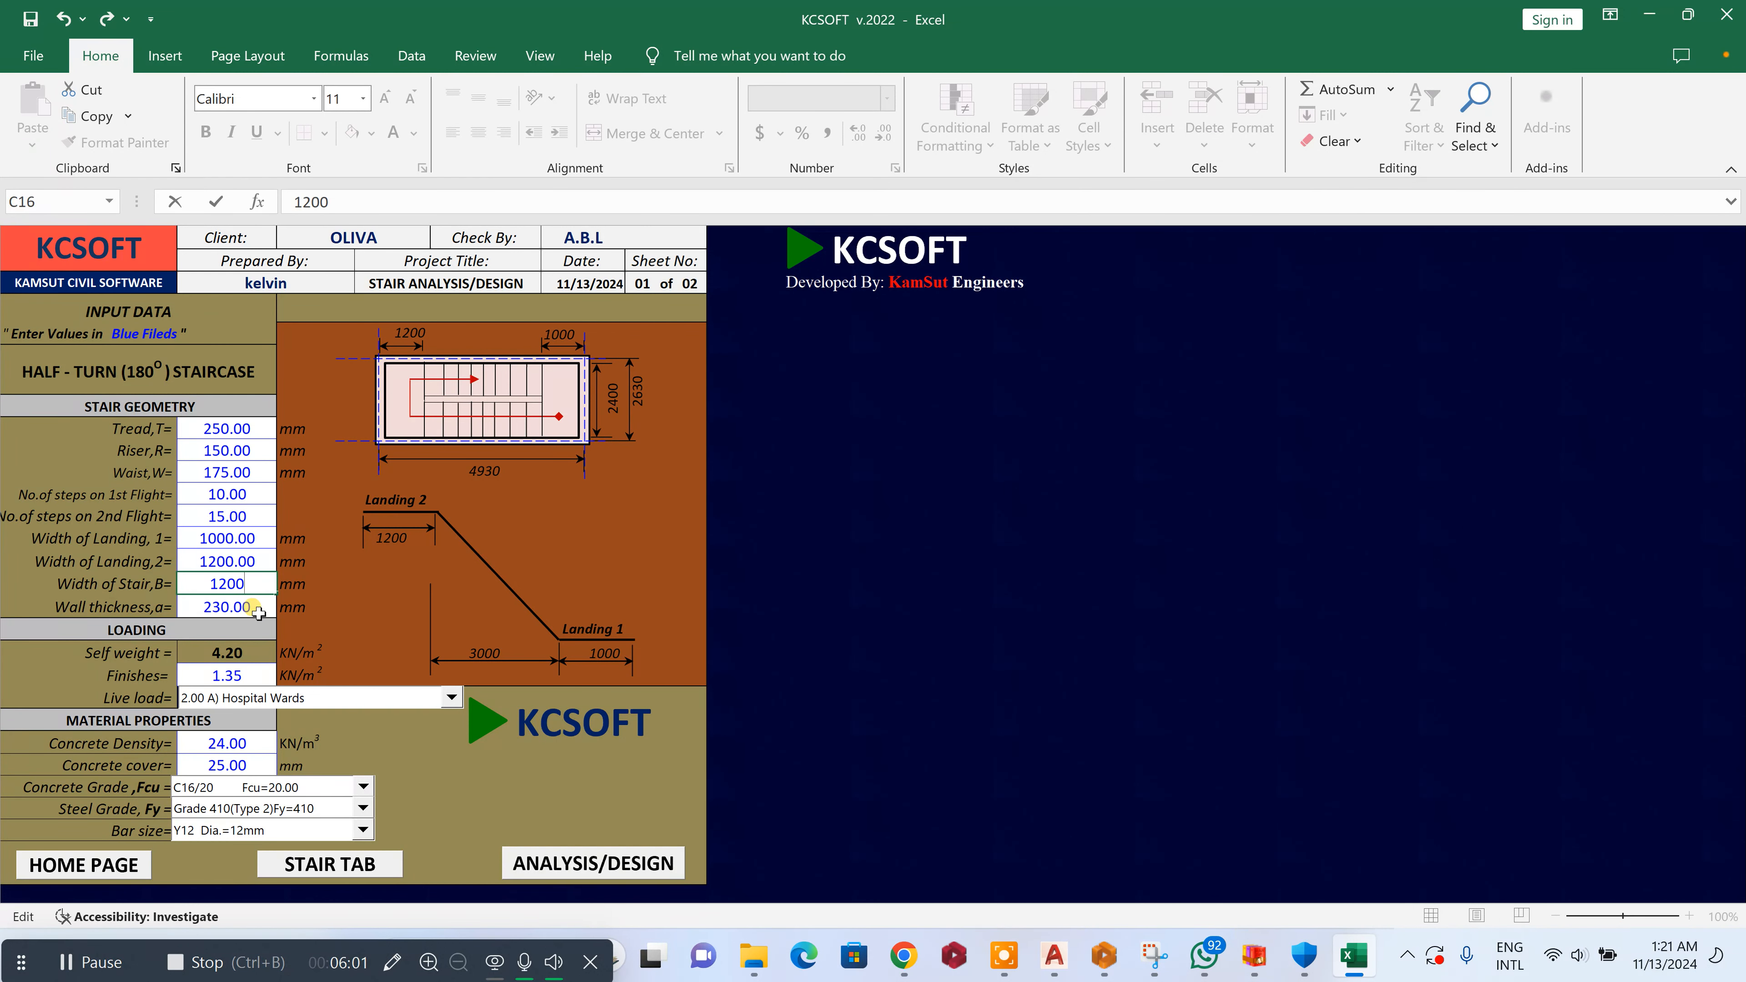
Set the half turn staircase's wall thickness to 225 mm
{"action": "left_click", "coordinate": [219, 609]}
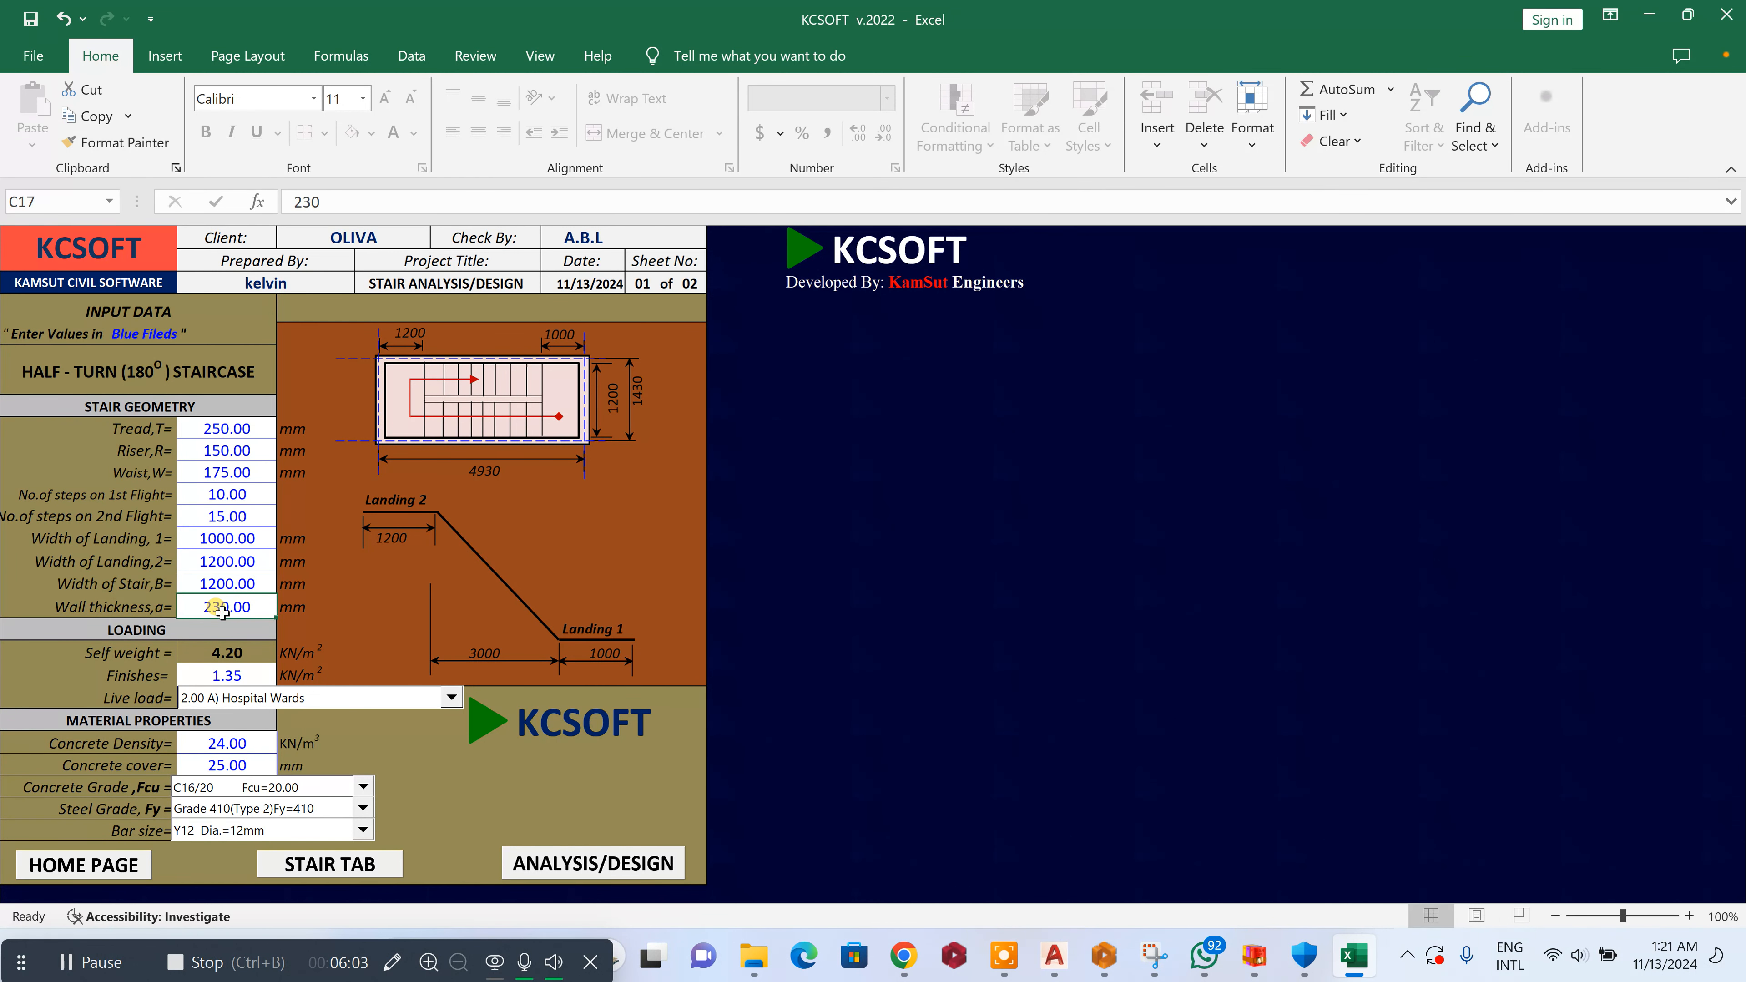
{"action": "double_click", "coordinate": [219, 608]}
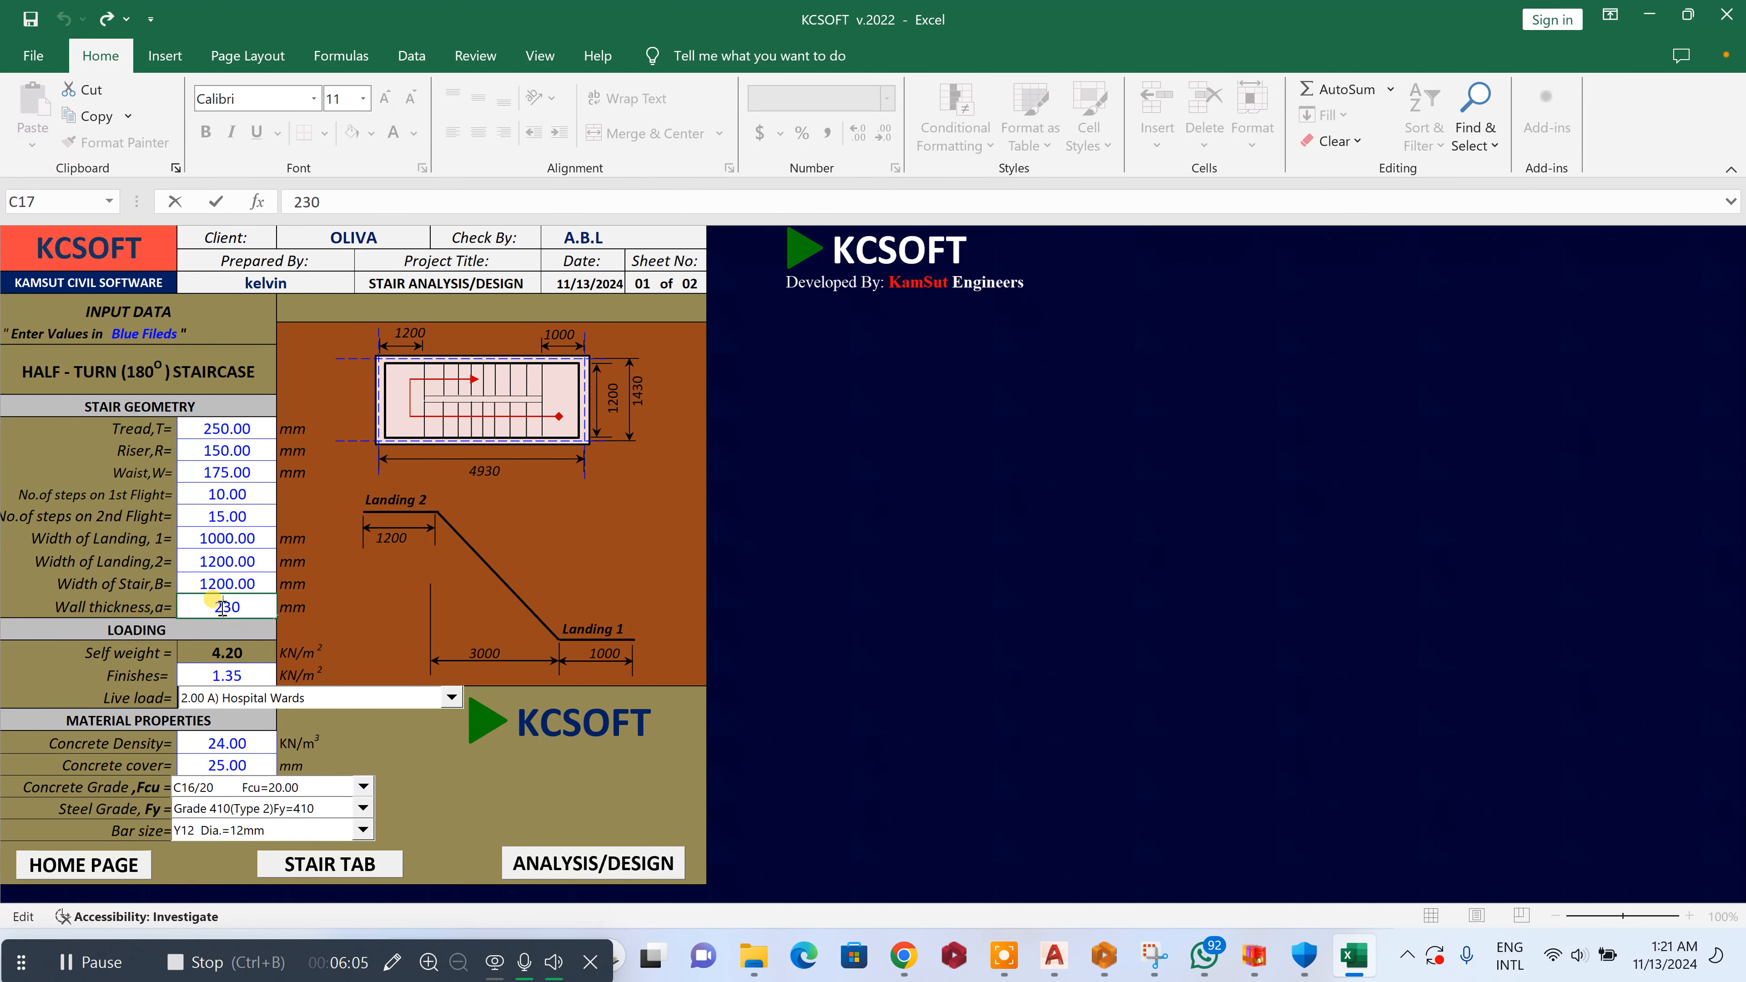
{"action": "left_click_drag", "start_coordinate": [217, 609], "coordinate": [489, 618]}
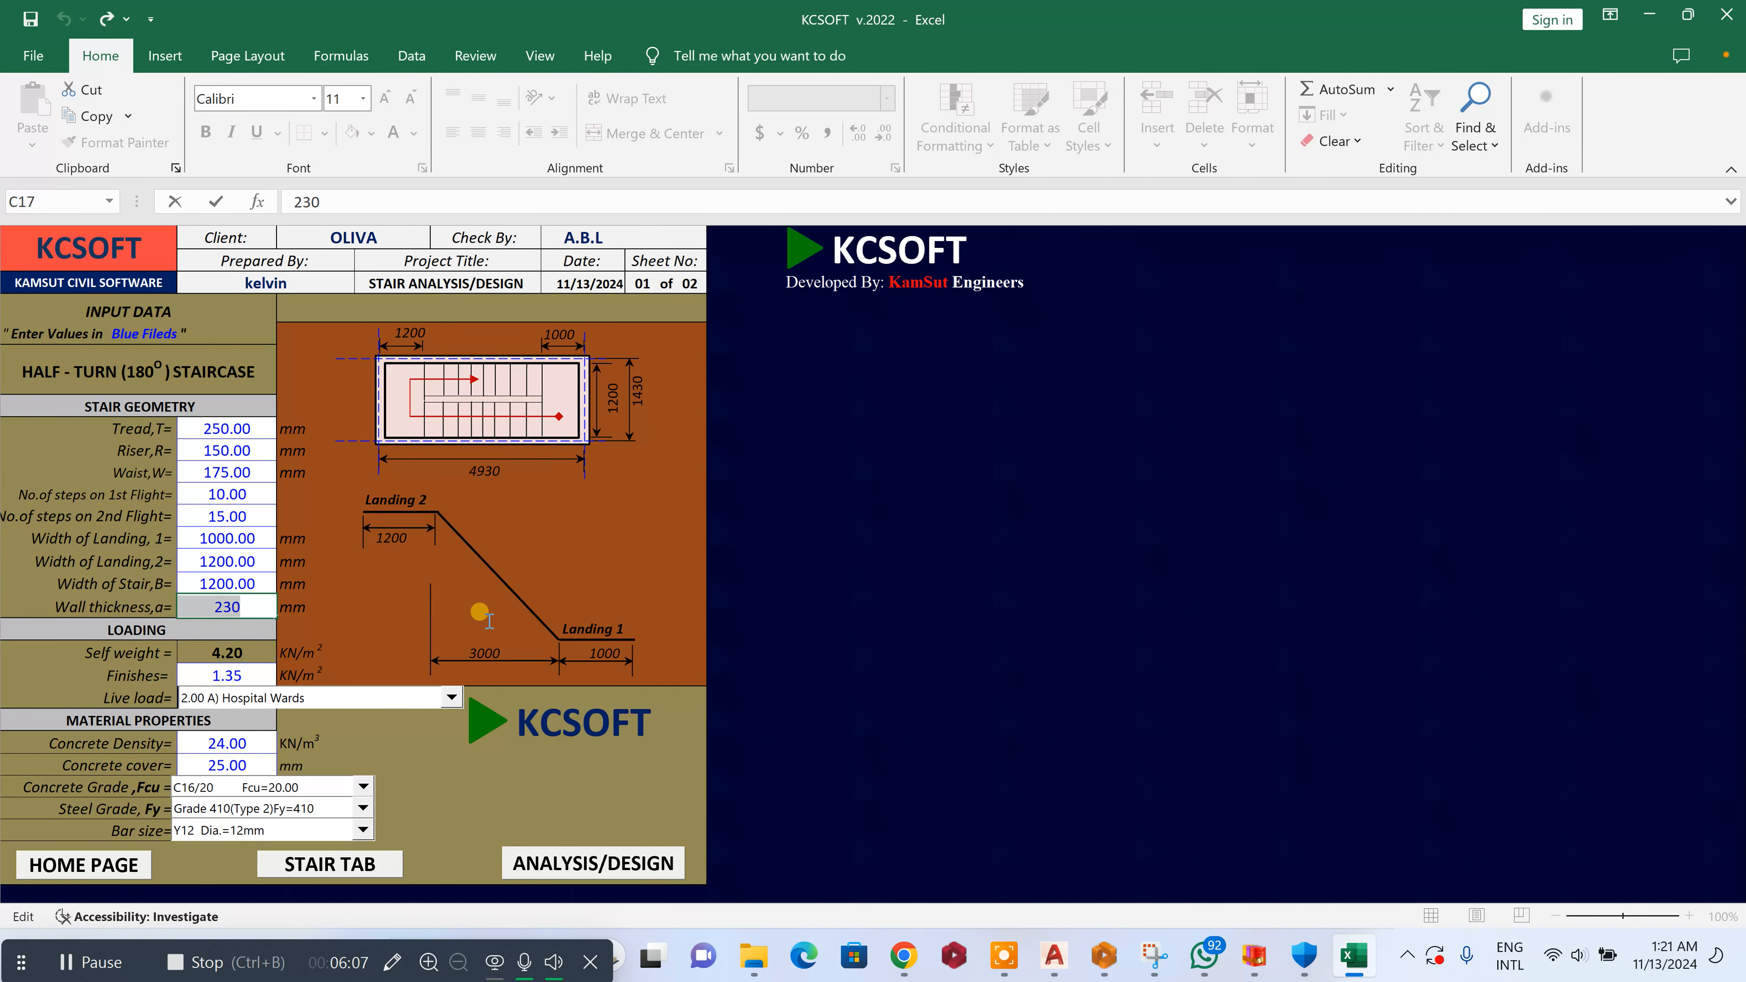
{"action": "type", "text": "225"}
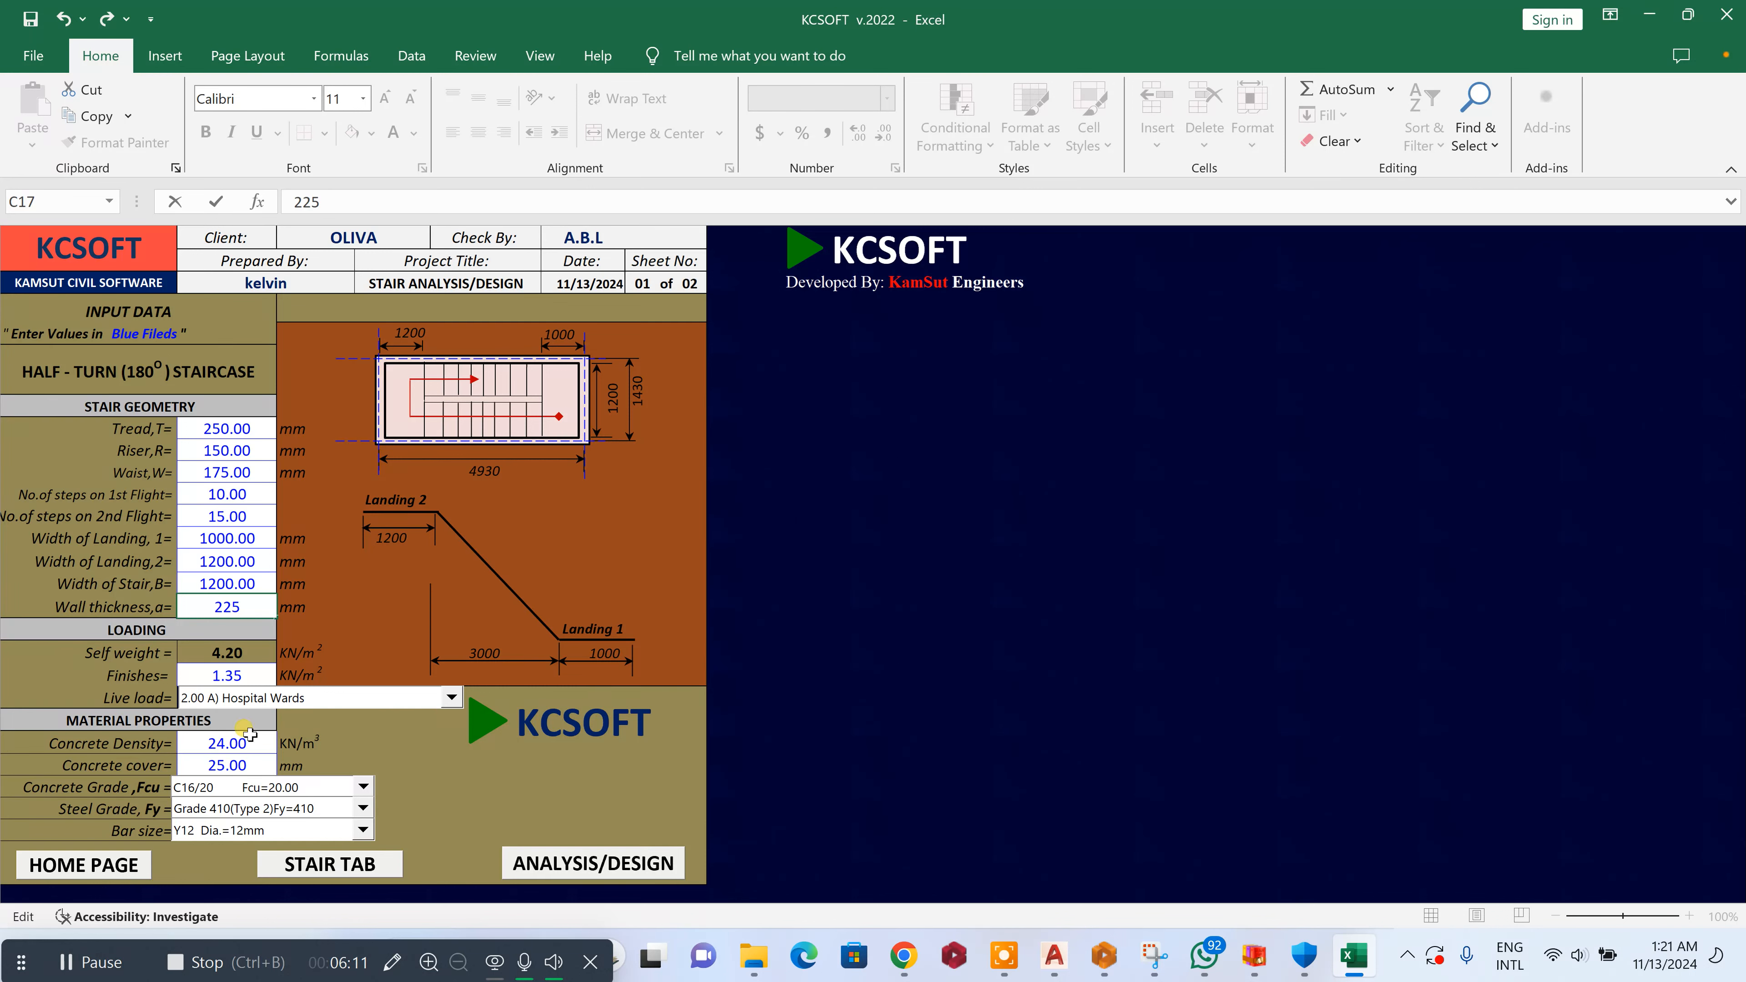
Set the live load to 3.00 A) Balconies (Guest houses / Clubs) and the bar size to Y16 Dia.=16mm
{"action": "left_click", "coordinate": [449, 697]}
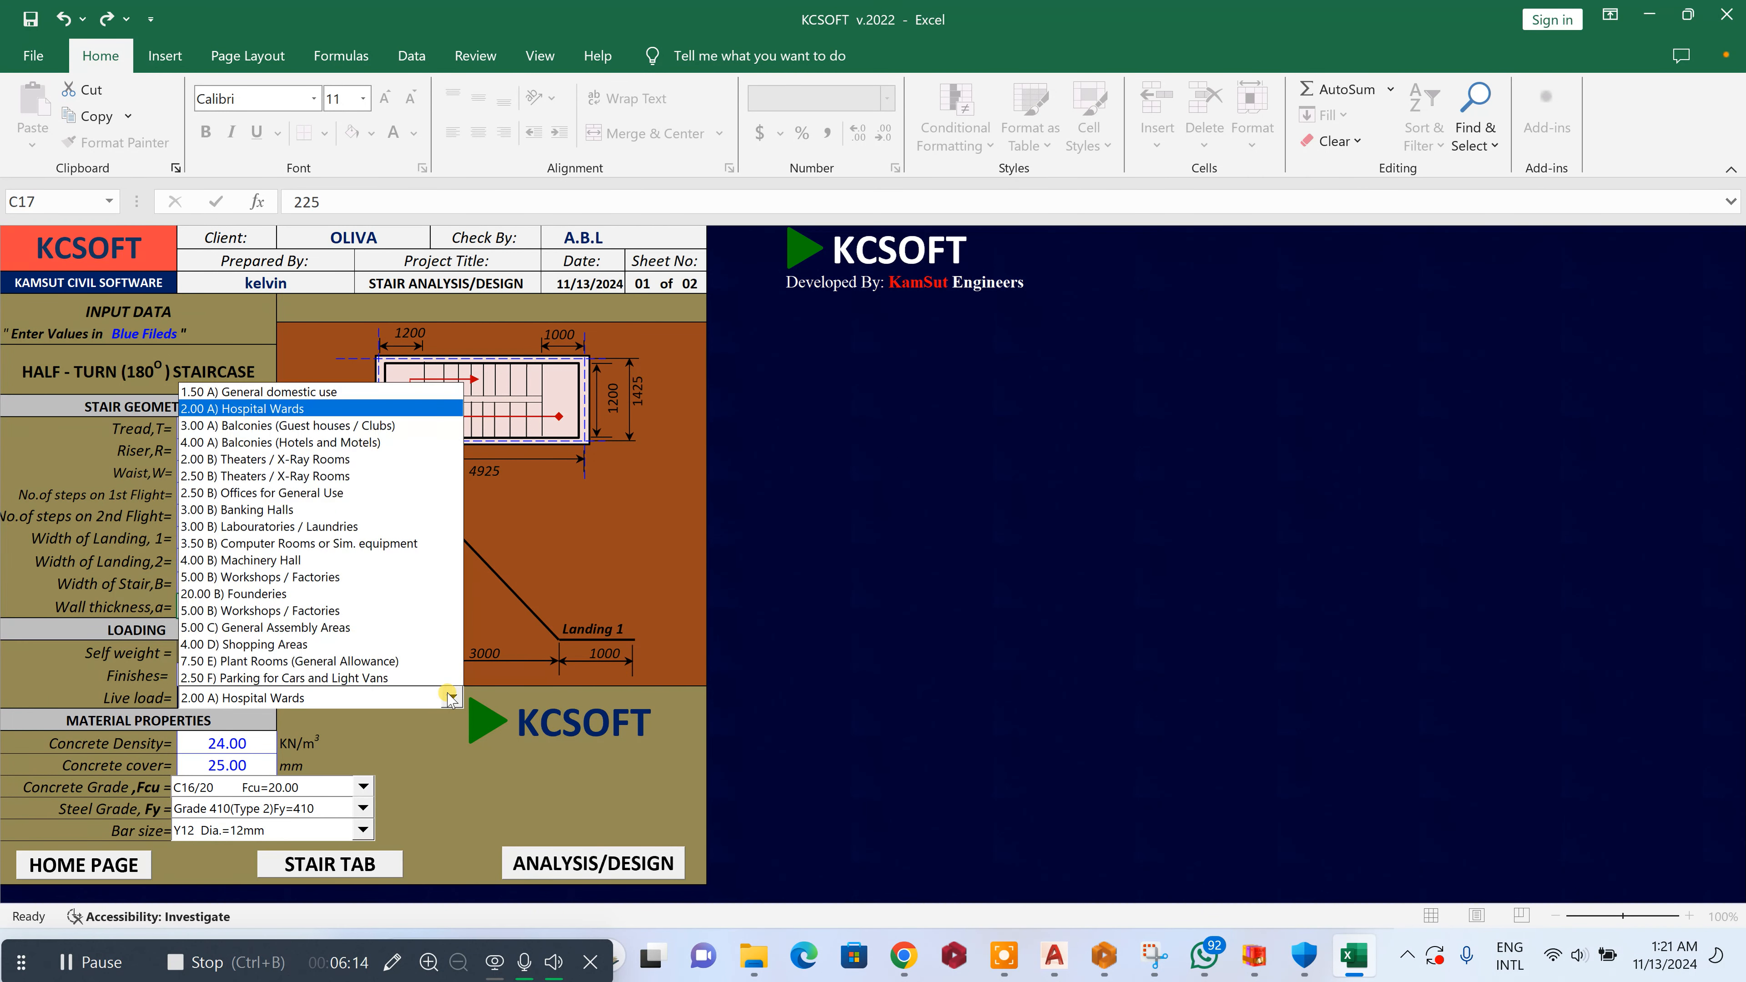
{"action": "left_click", "coordinate": [343, 425]}
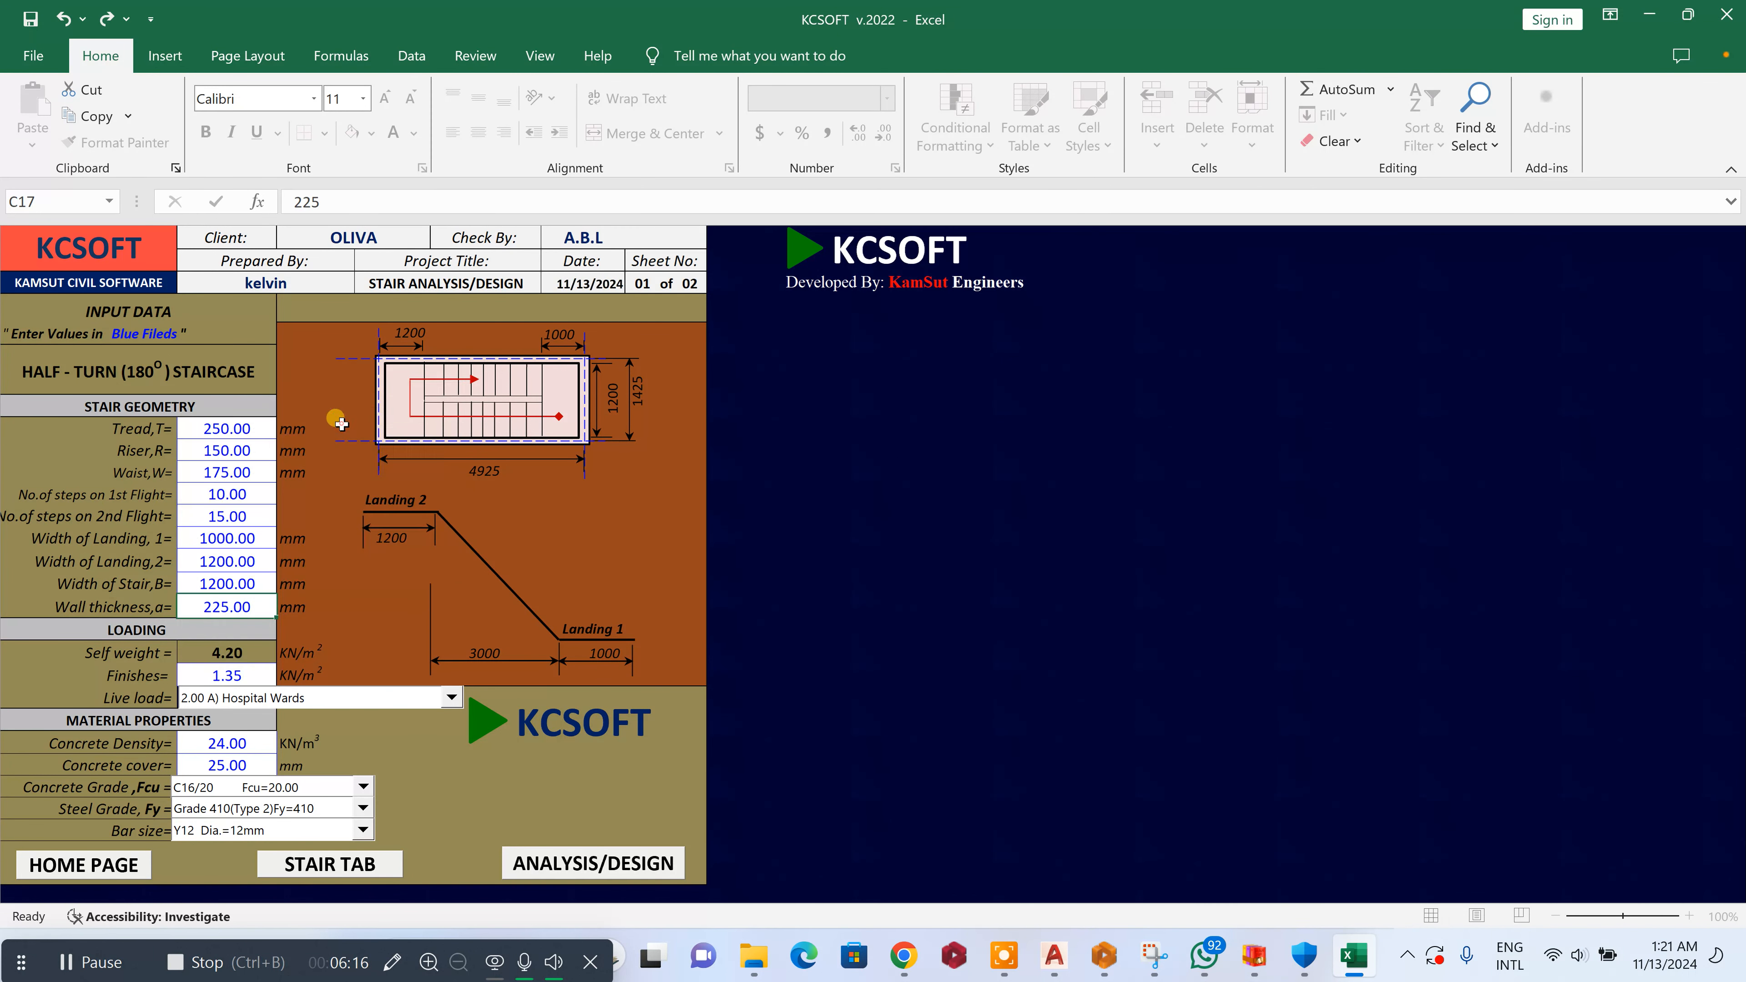
{"action": "left_click", "coordinate": [354, 833]}
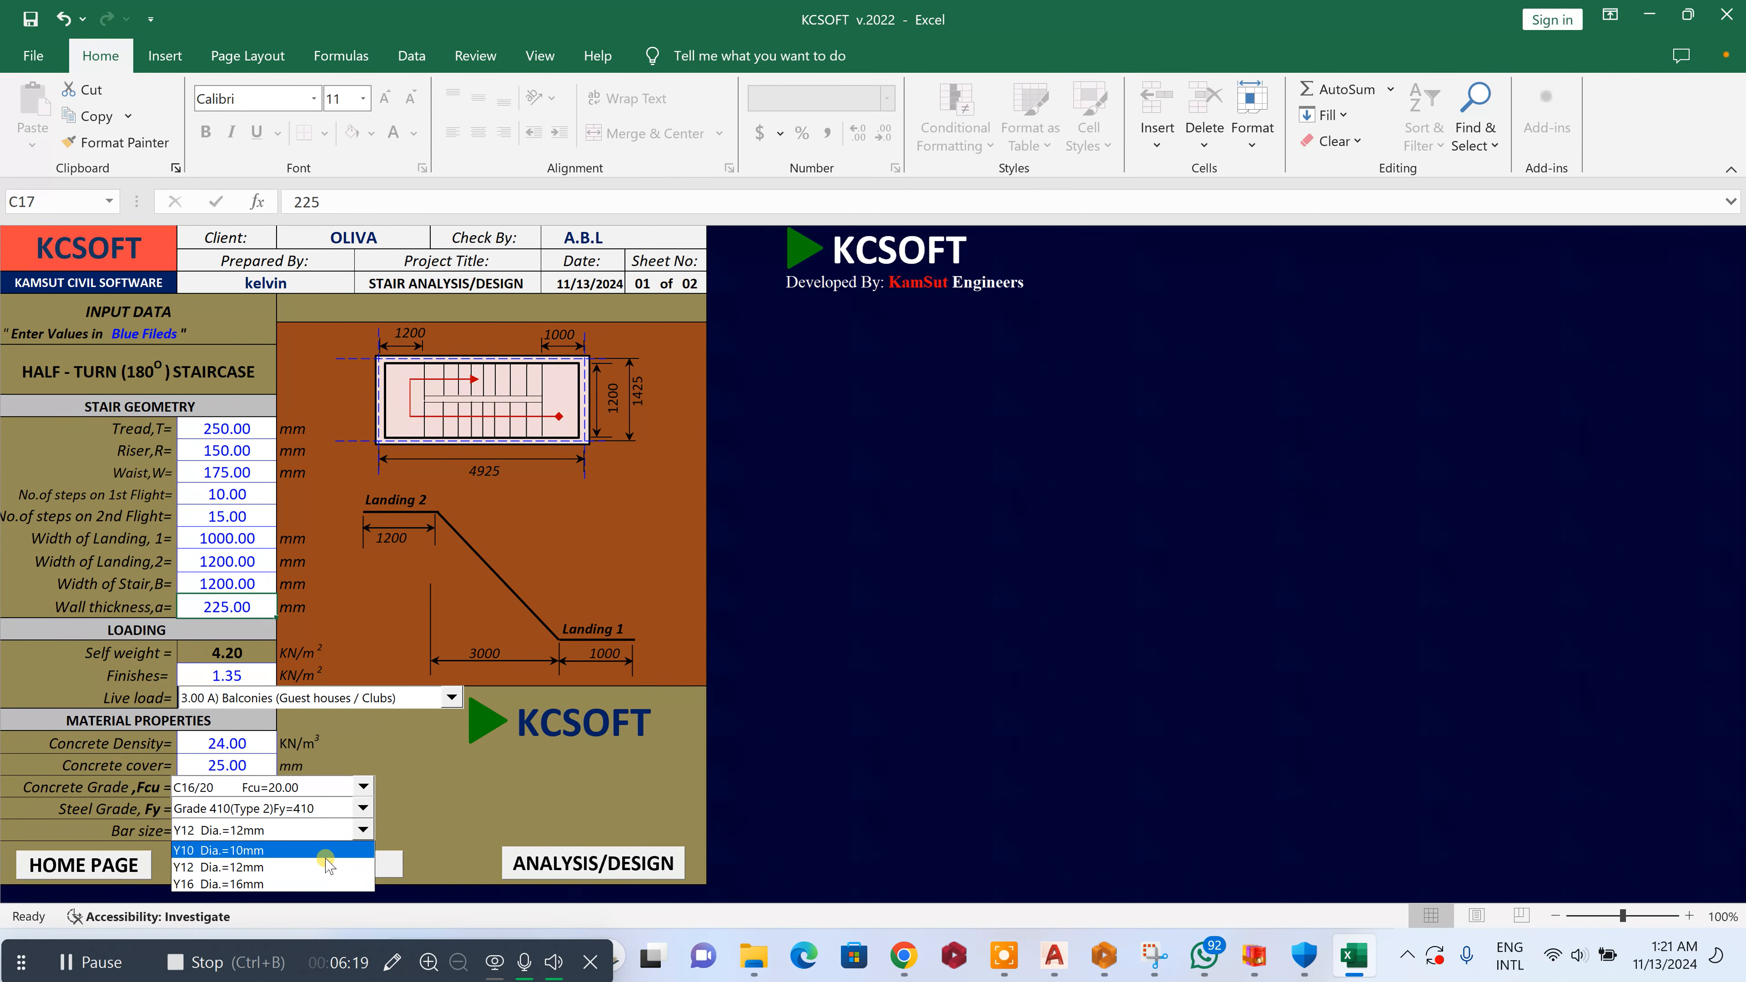
{"action": "left_click", "coordinate": [296, 883]}
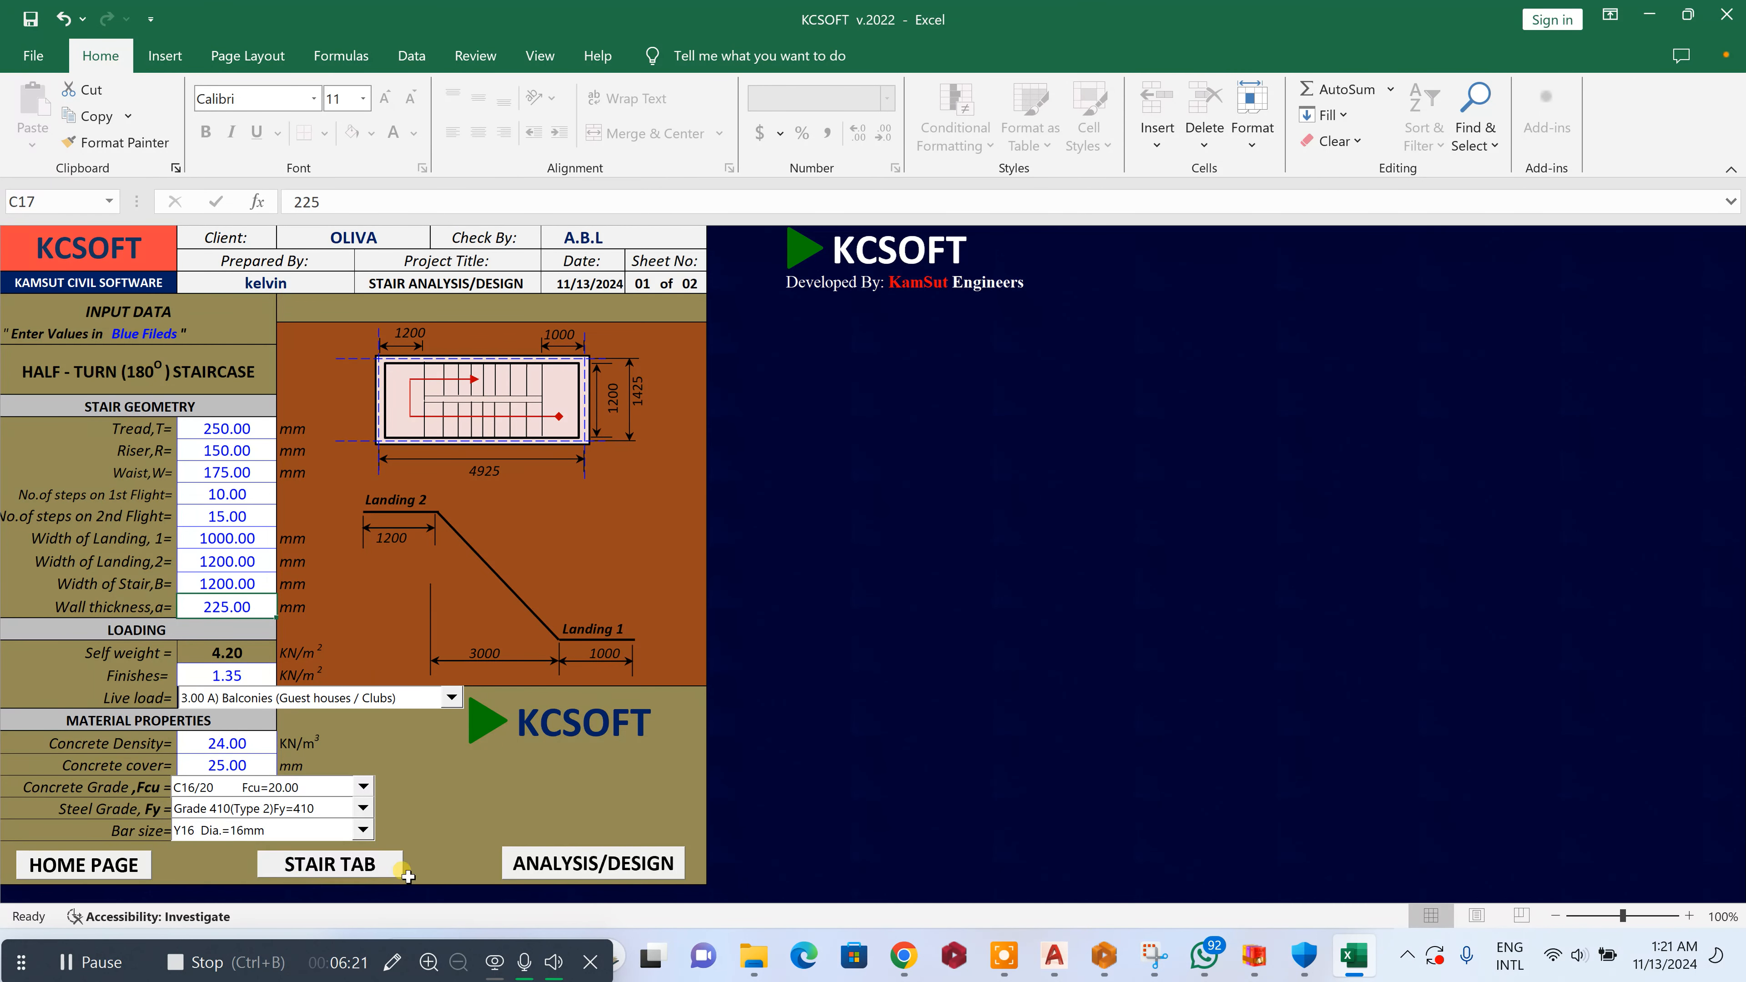
Run the half turn staircase analysis and design, and review its calculation sheet through to the detailing section
{"action": "left_click", "coordinate": [596, 863]}
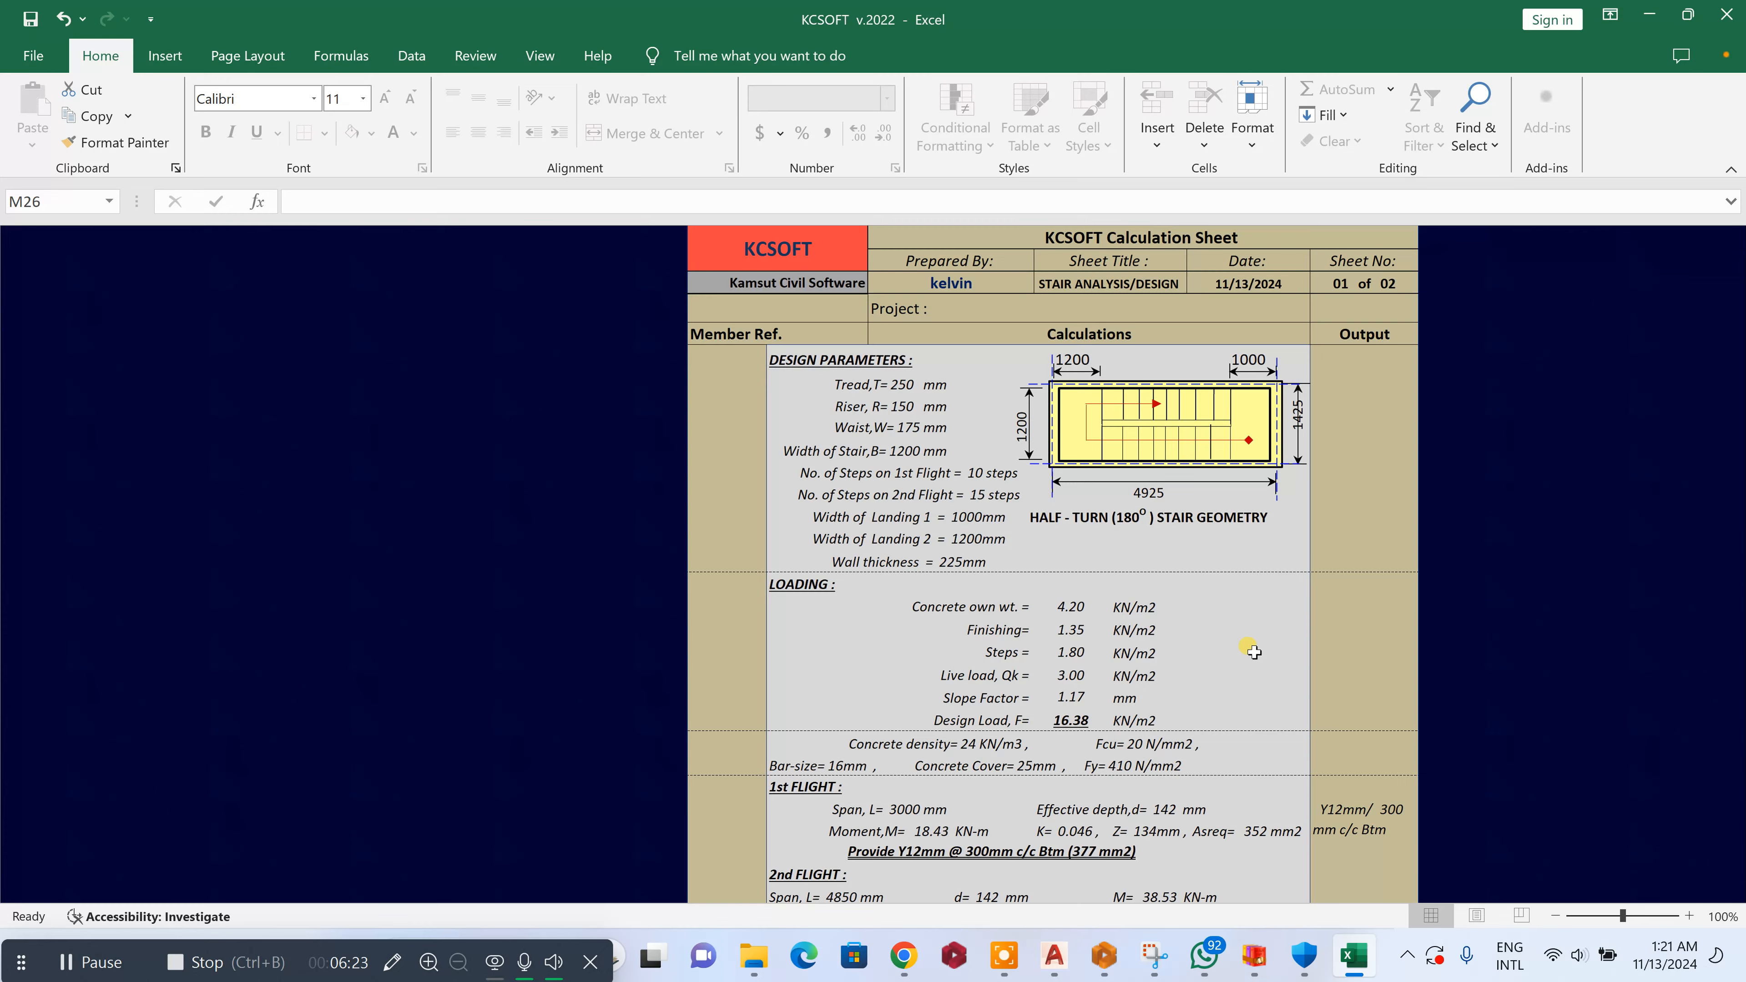
{"action": "scroll", "coordinate": [1255, 652], "scroll_direction": "down", "scroll_amount": 4}
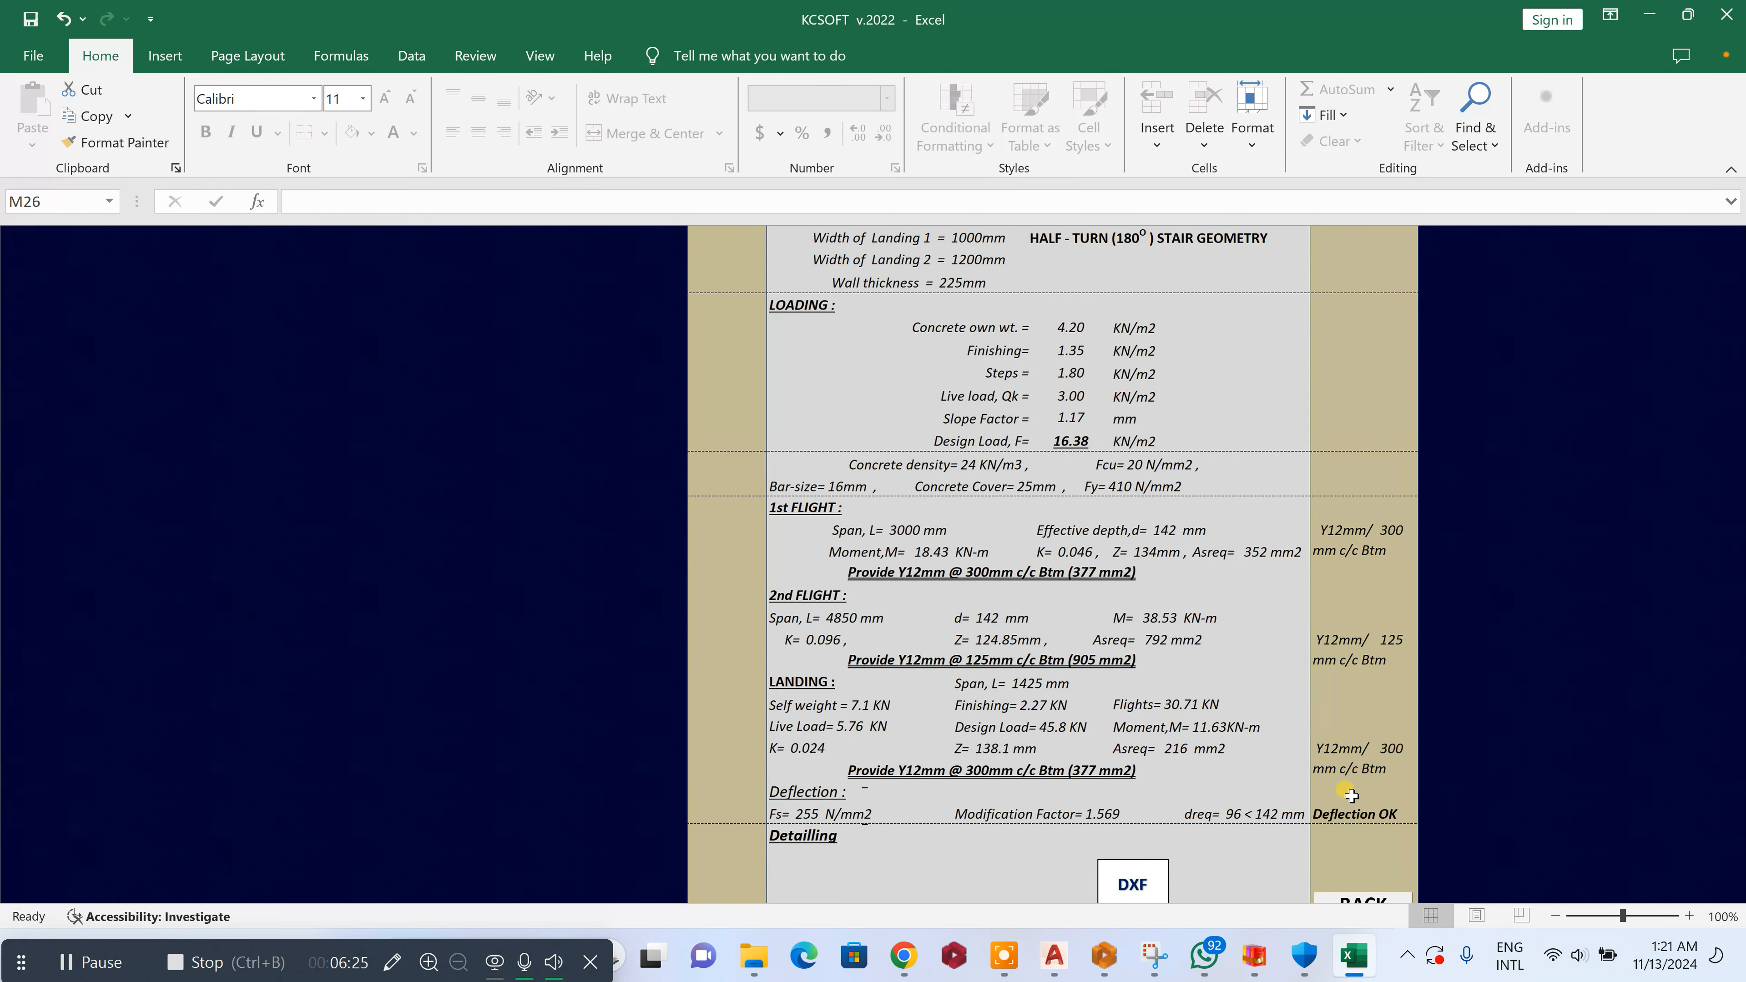
{"action": "scroll", "coordinate": [1352, 795], "scroll_direction": "down", "scroll_amount": 3}
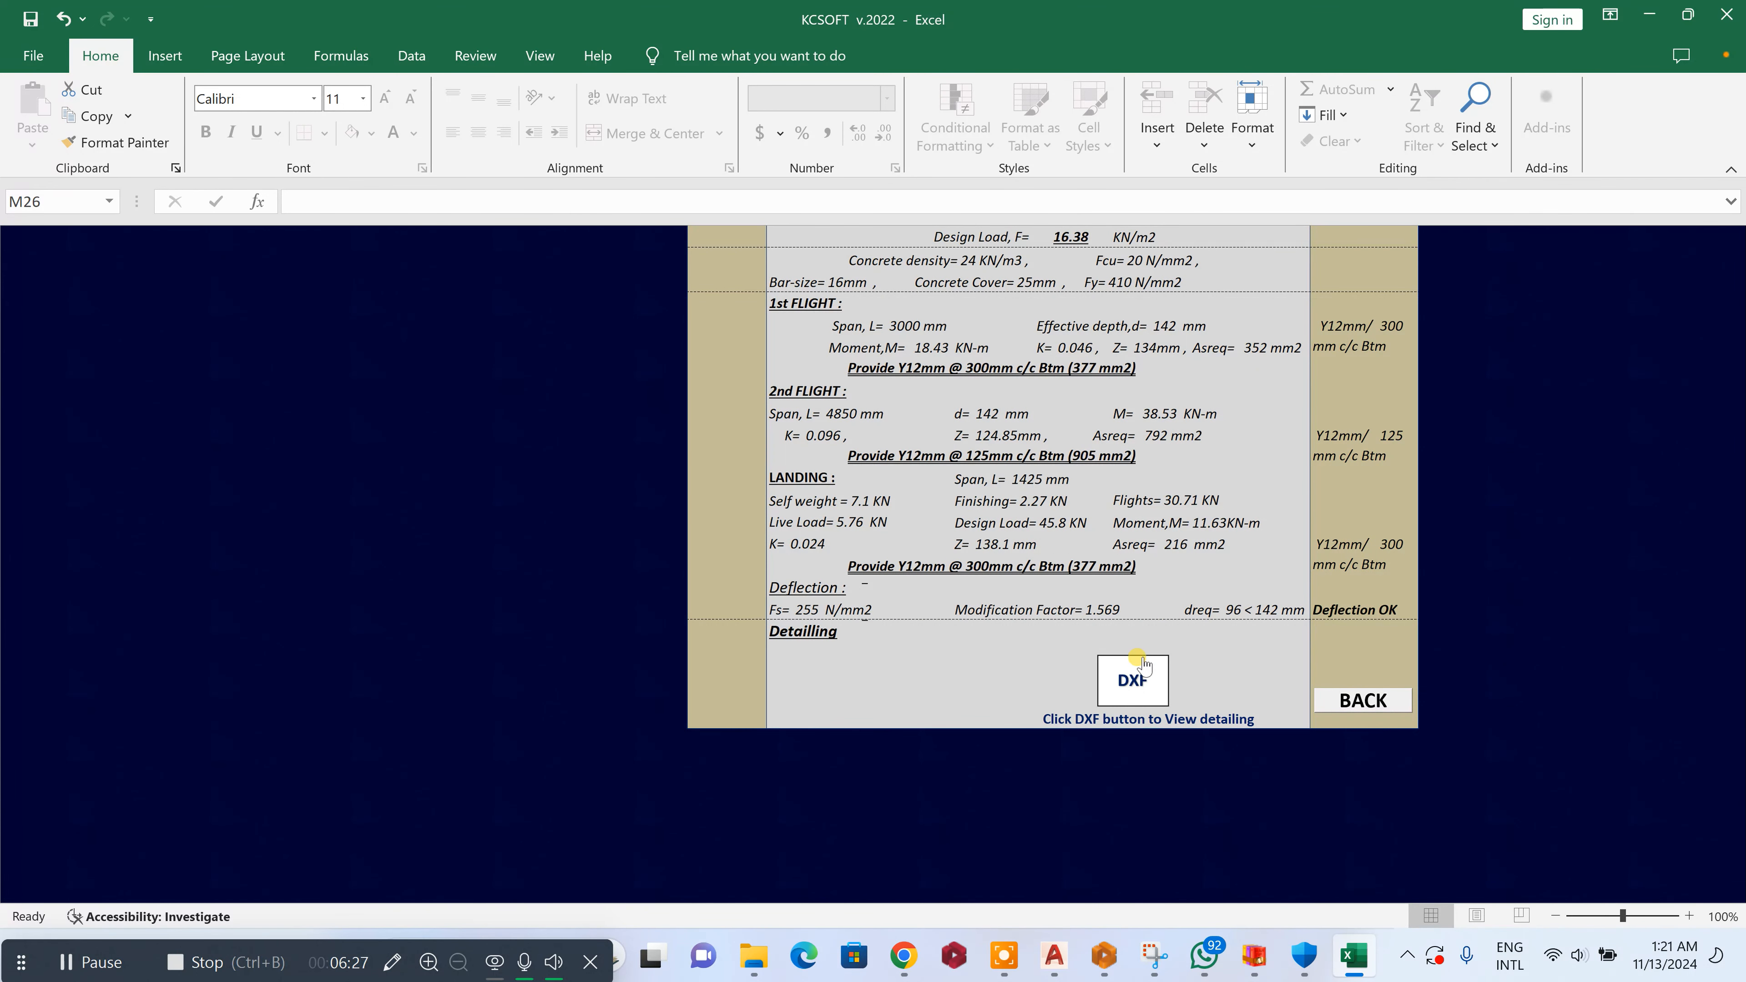
Open the half turn detailing drawing in AutoCAD, examine the staircase plan and flight sections, and return to the calculation sheet
{"action": "left_click", "coordinate": [1152, 696]}
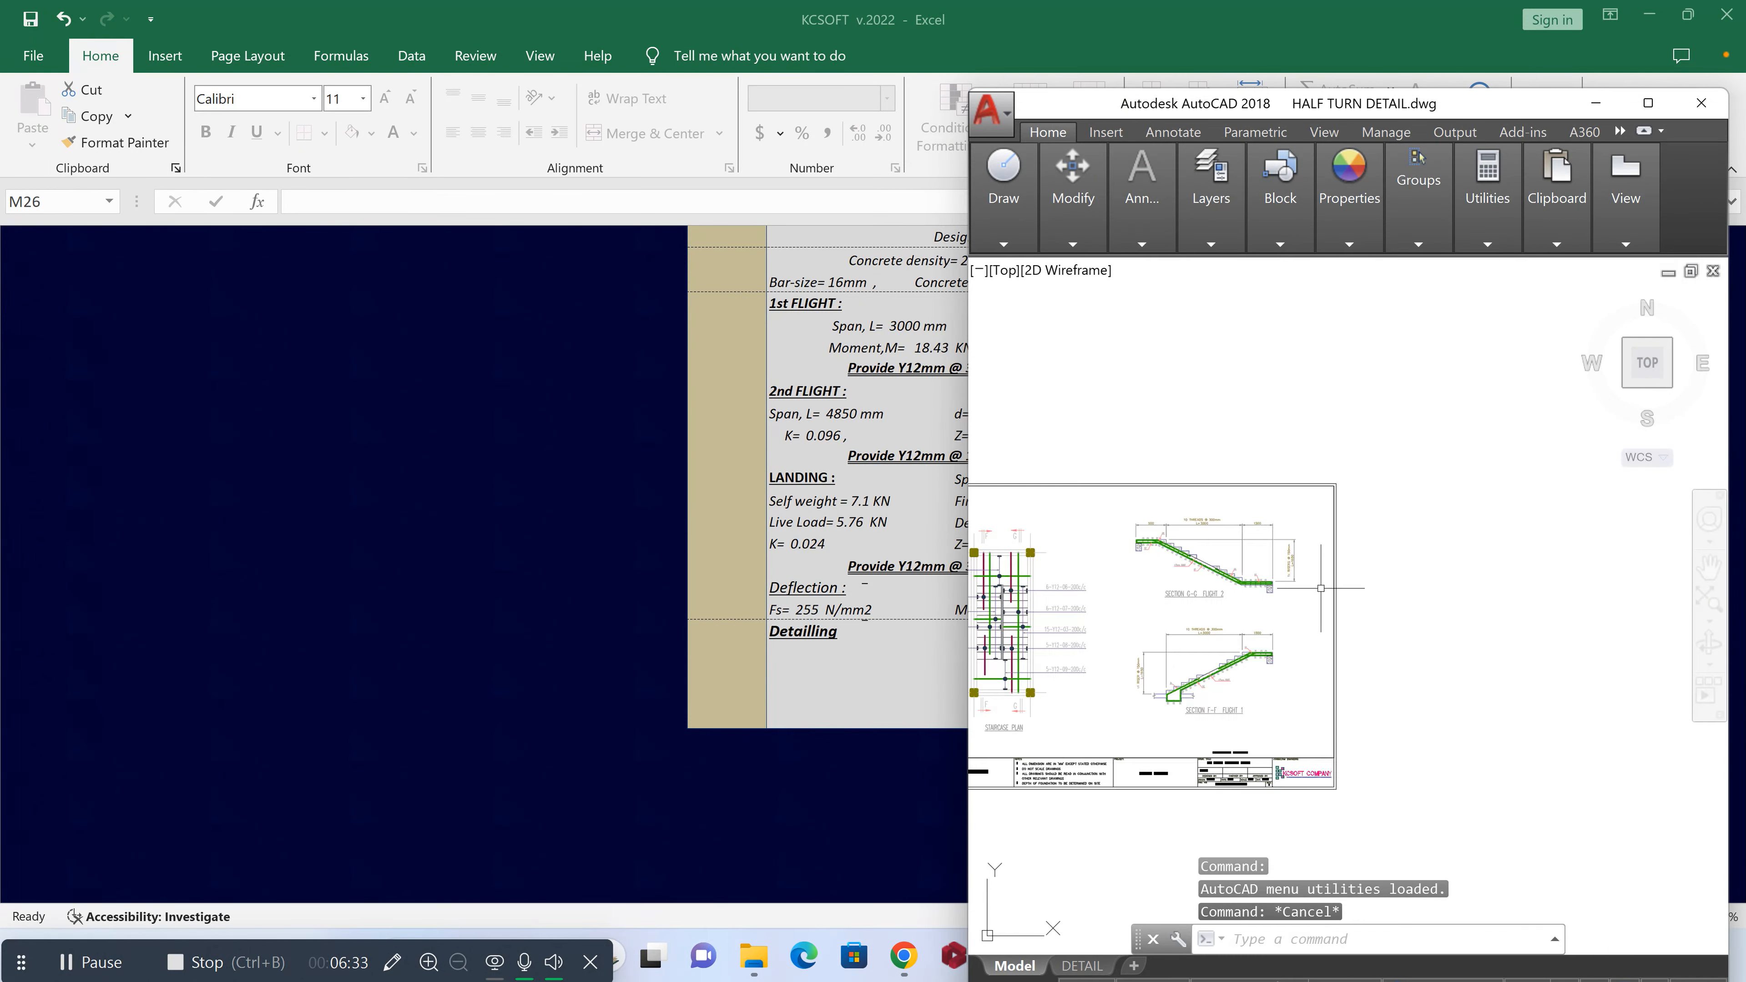
{"action": "scroll", "coordinate": [1200, 422], "scroll_direction": "up", "scroll_amount": 8}
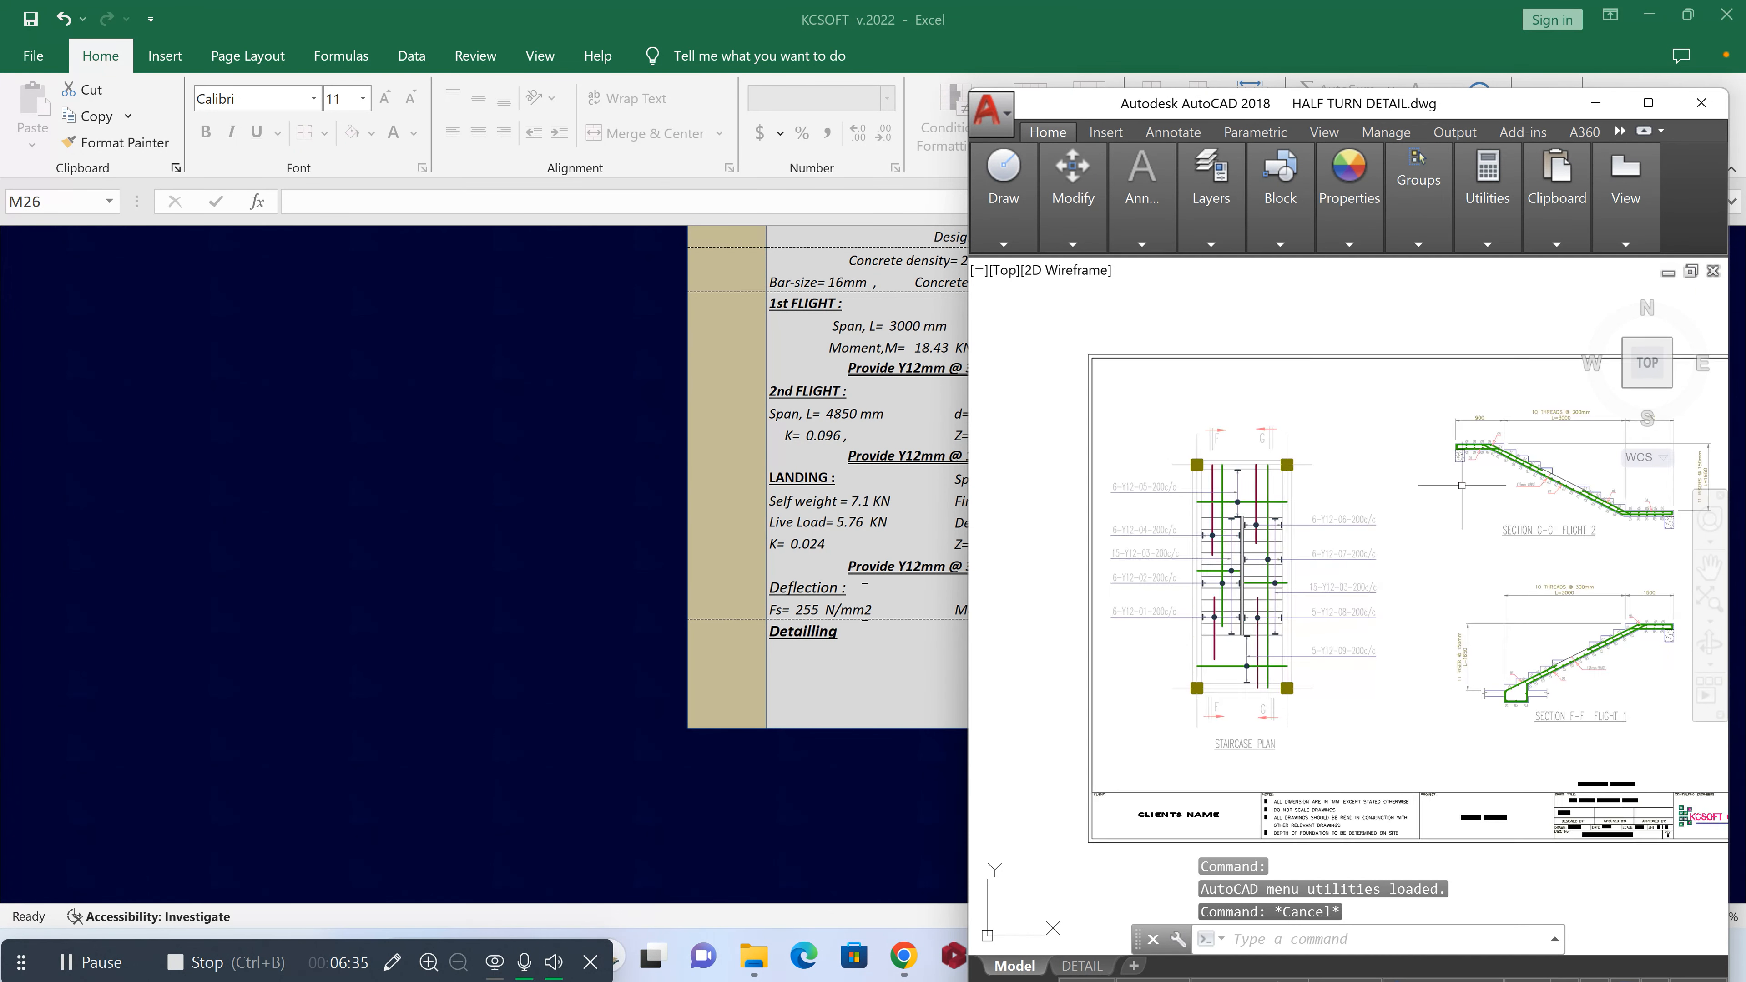
{"action": "scroll", "coordinate": [1200, 422], "scroll_direction": "down", "scroll_amount": 4}
{"action": "scroll", "coordinate": [1302, 594], "scroll_direction": "up", "scroll_amount": 2}
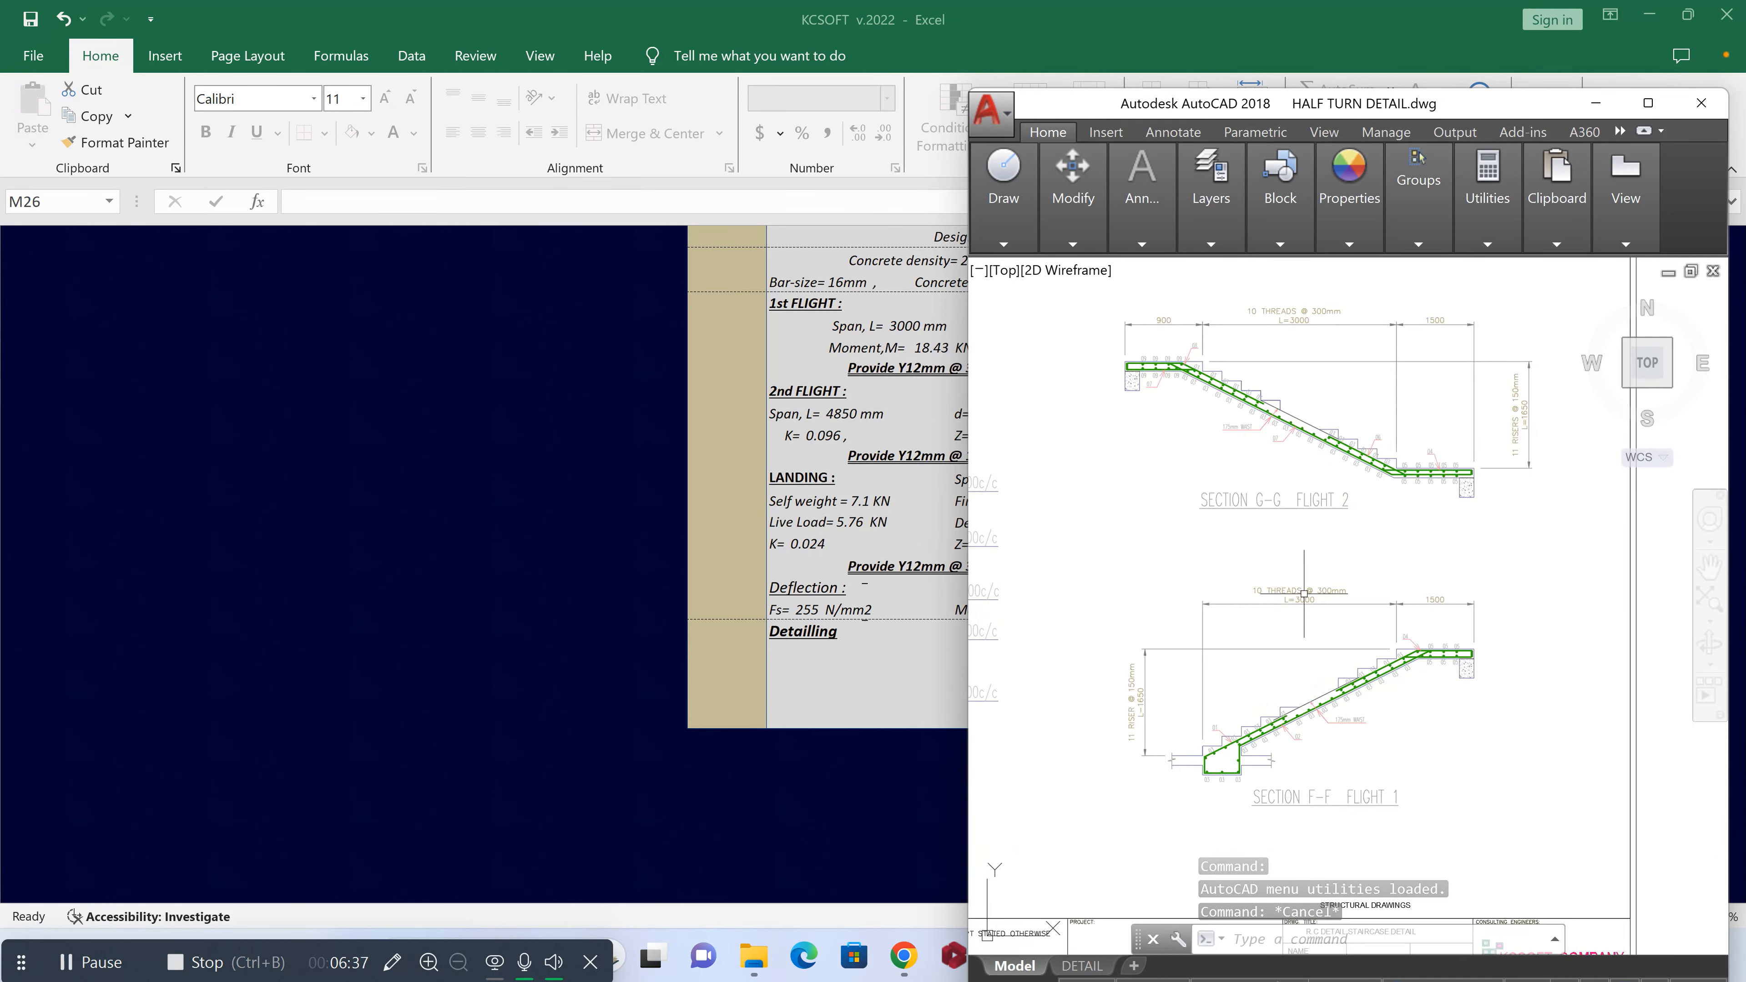
{"action": "scroll", "coordinate": [1307, 605], "scroll_direction": "down", "scroll_amount": 12}
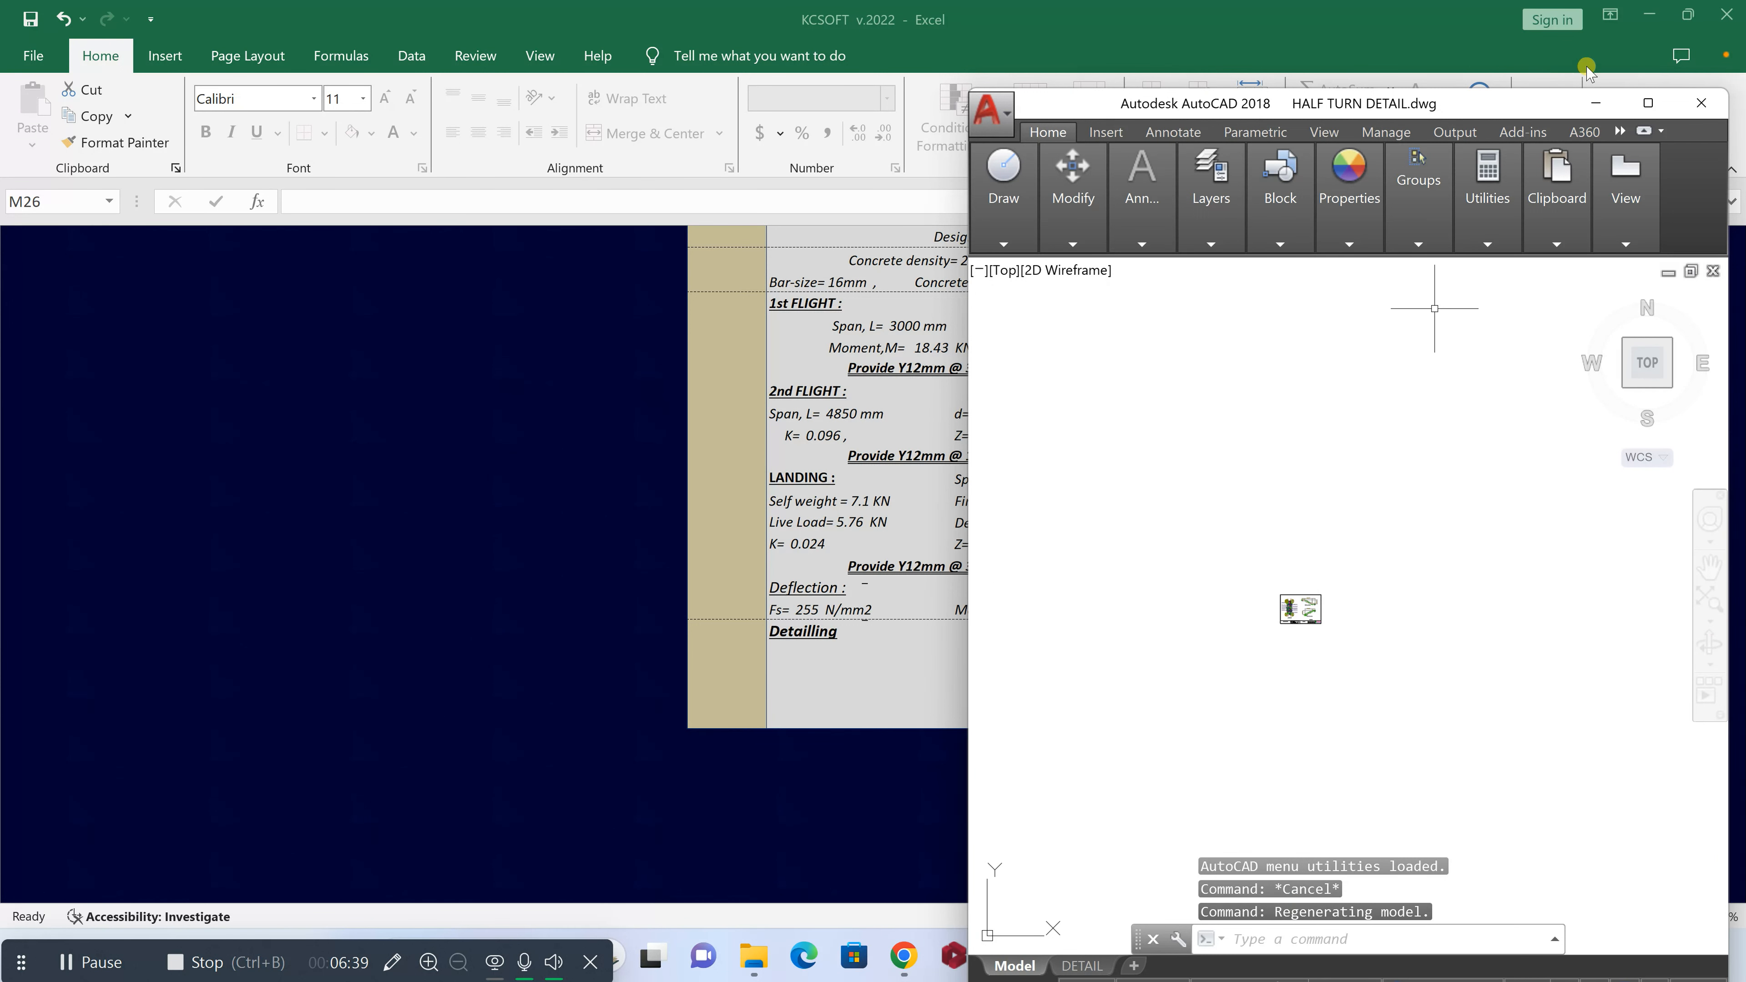
{"action": "left_click", "coordinate": [1612, 109]}
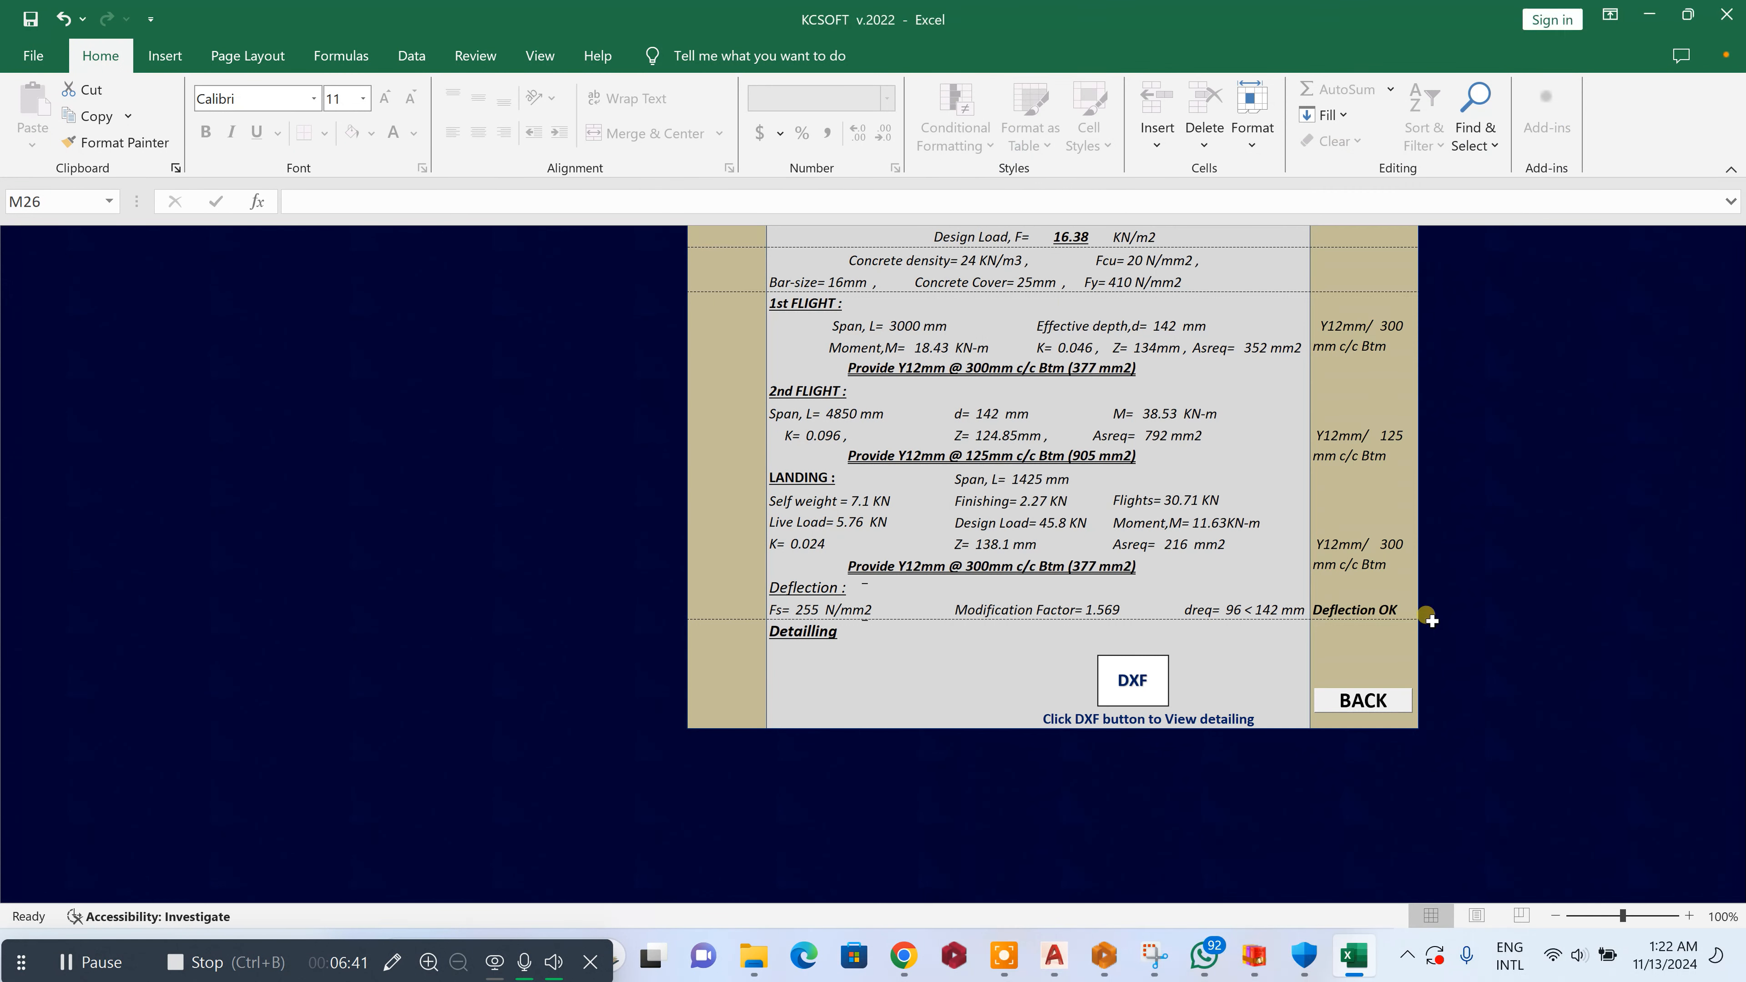
Leave the half turn design and open the input sheet for the open-well staircase
{"action": "left_click", "coordinate": [1348, 702]}
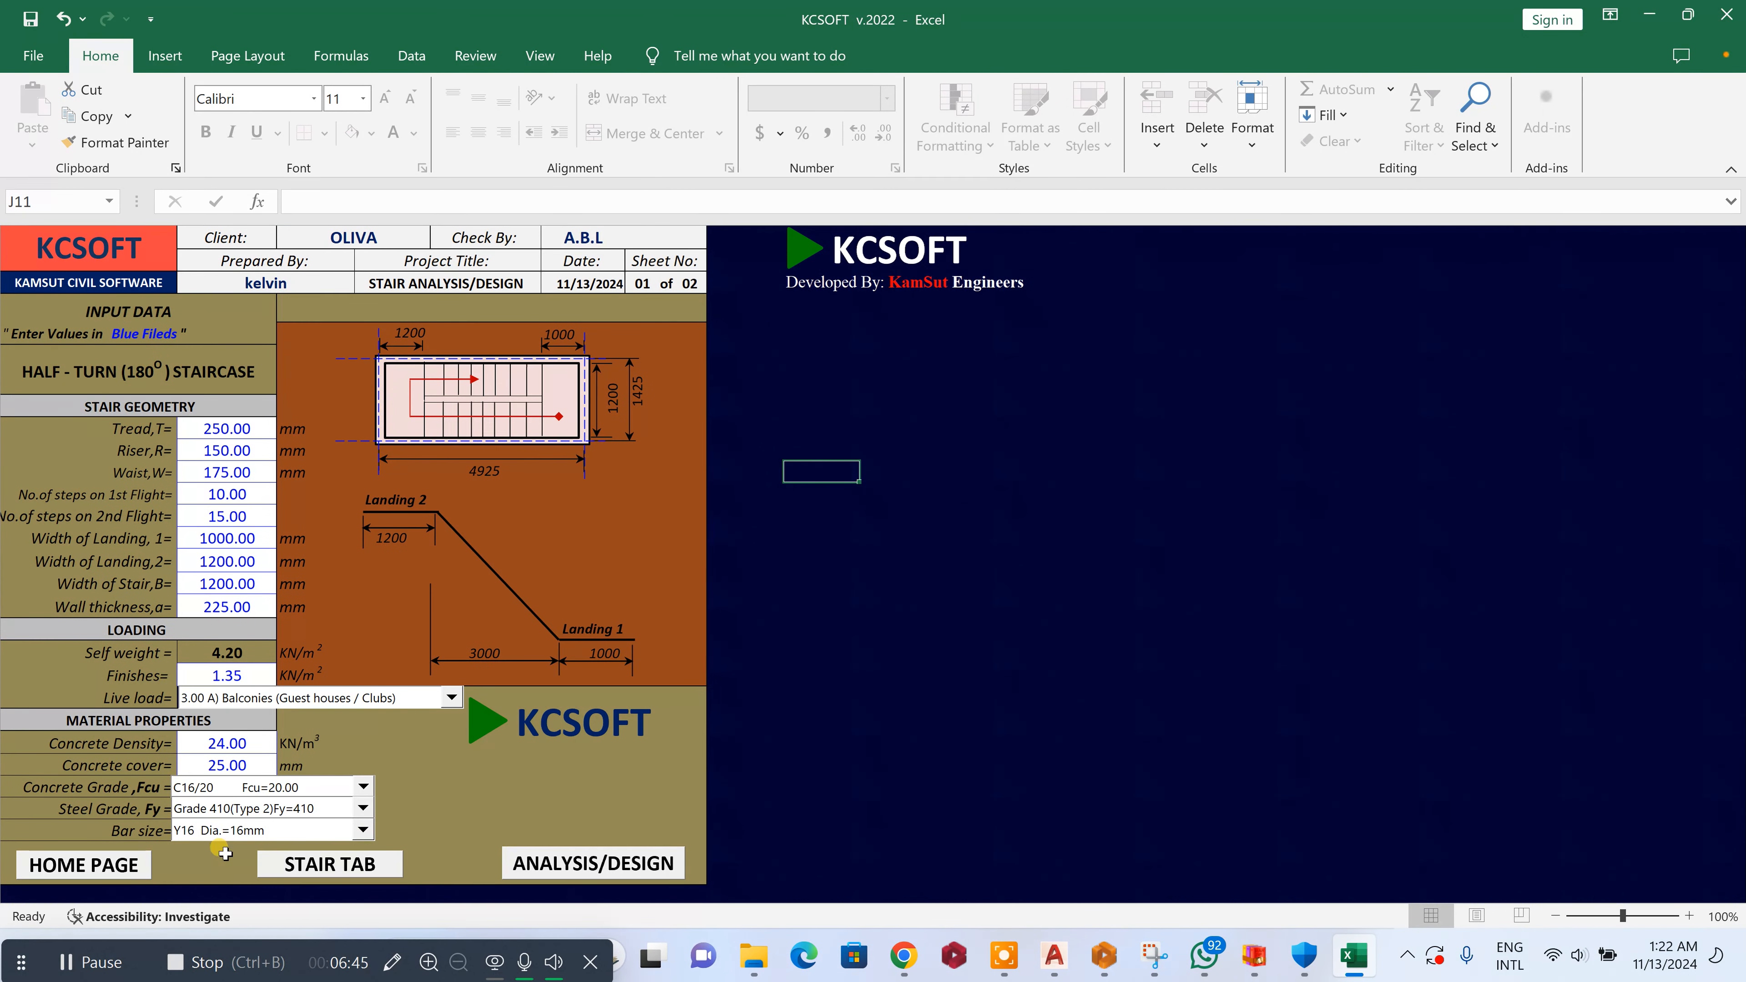
{"action": "left_click", "coordinate": [86, 867]}
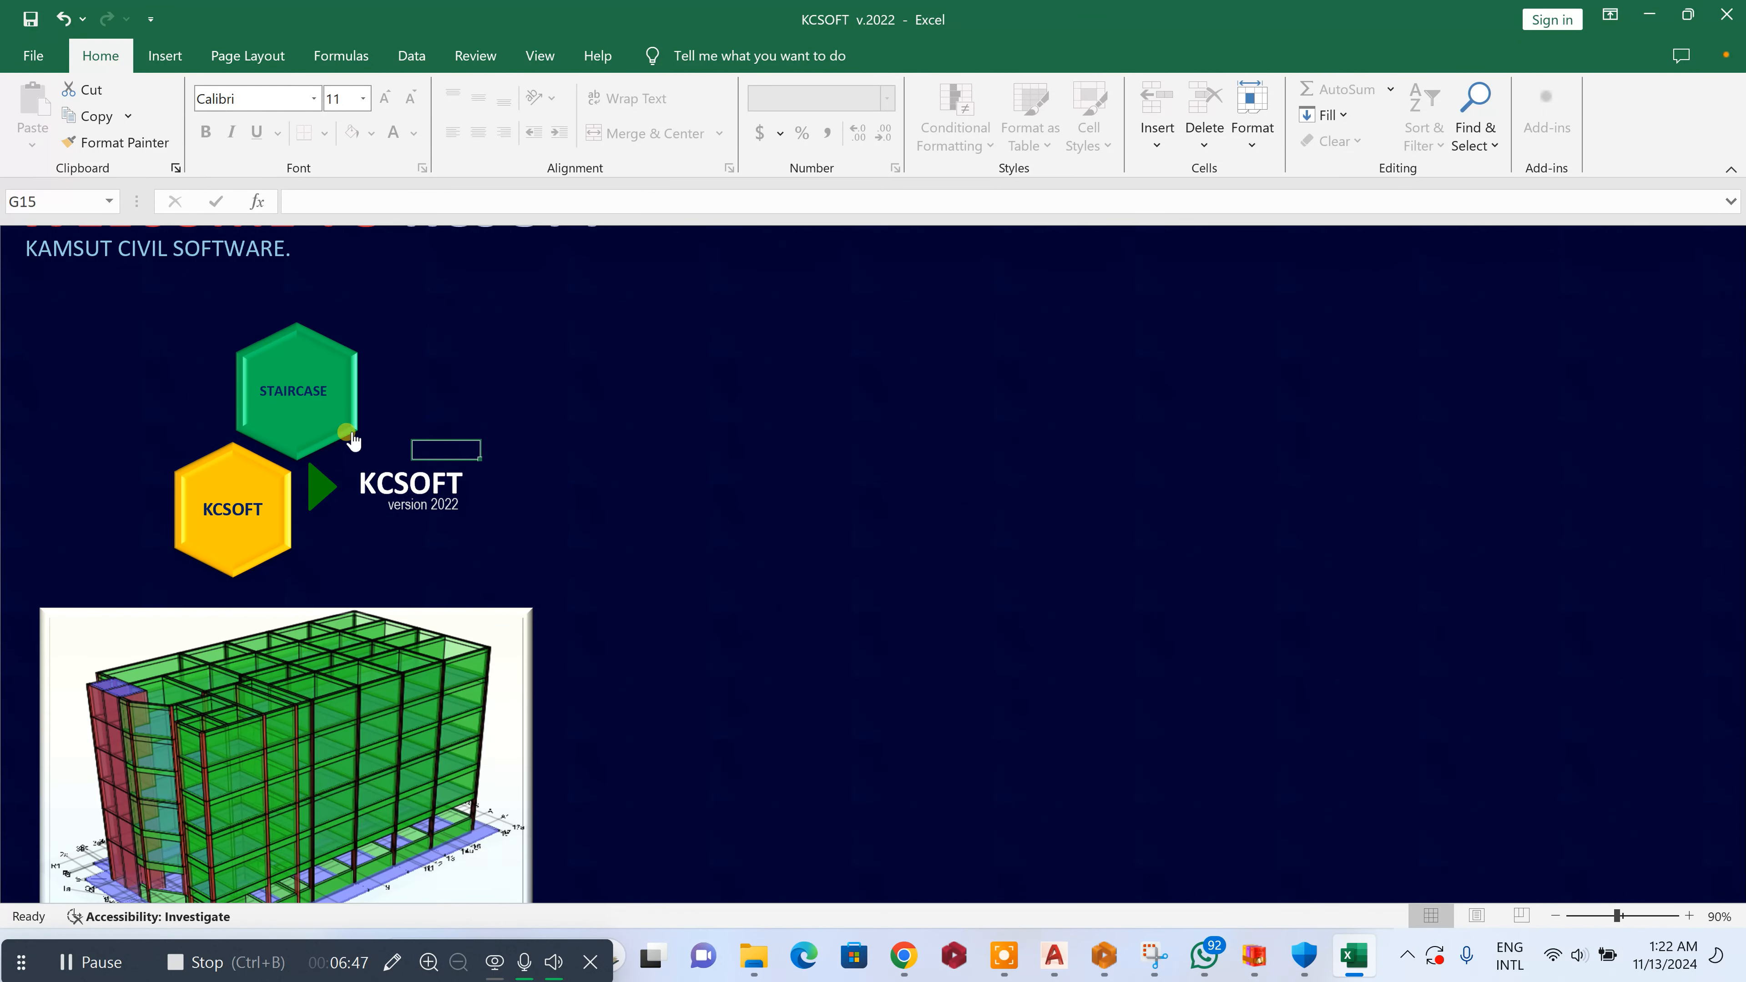
{"action": "left_click", "coordinate": [272, 396]}
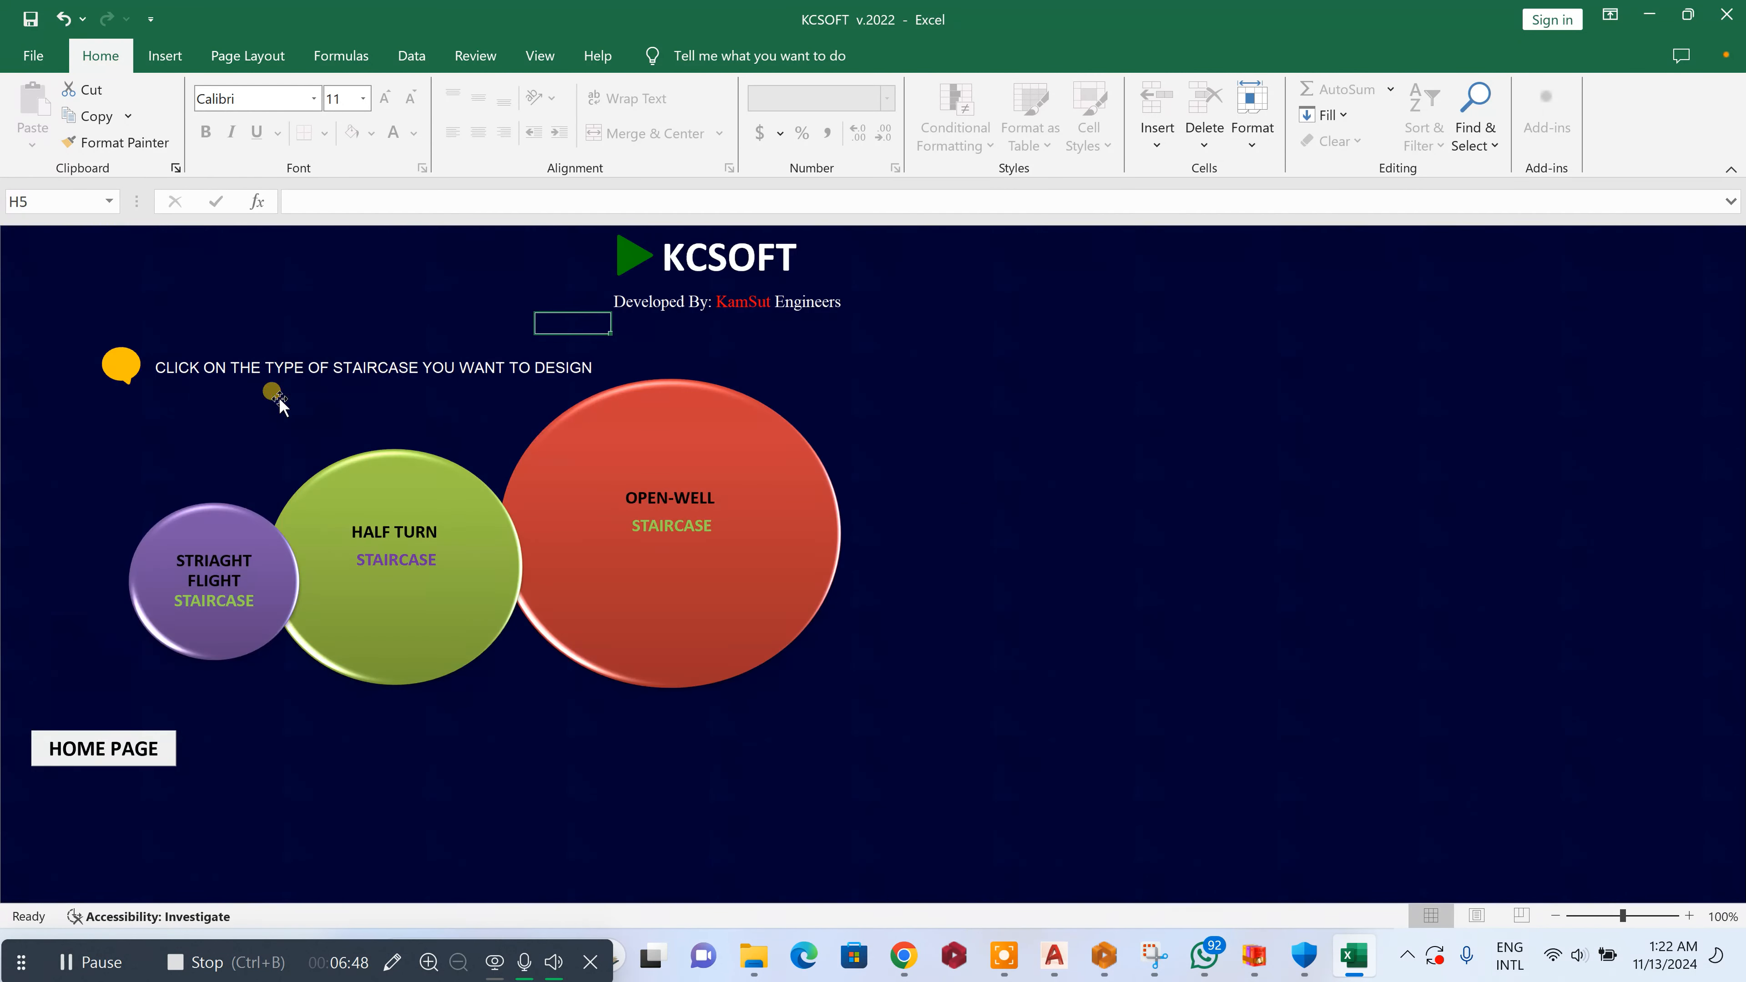
{"action": "left_click", "coordinate": [707, 506]}
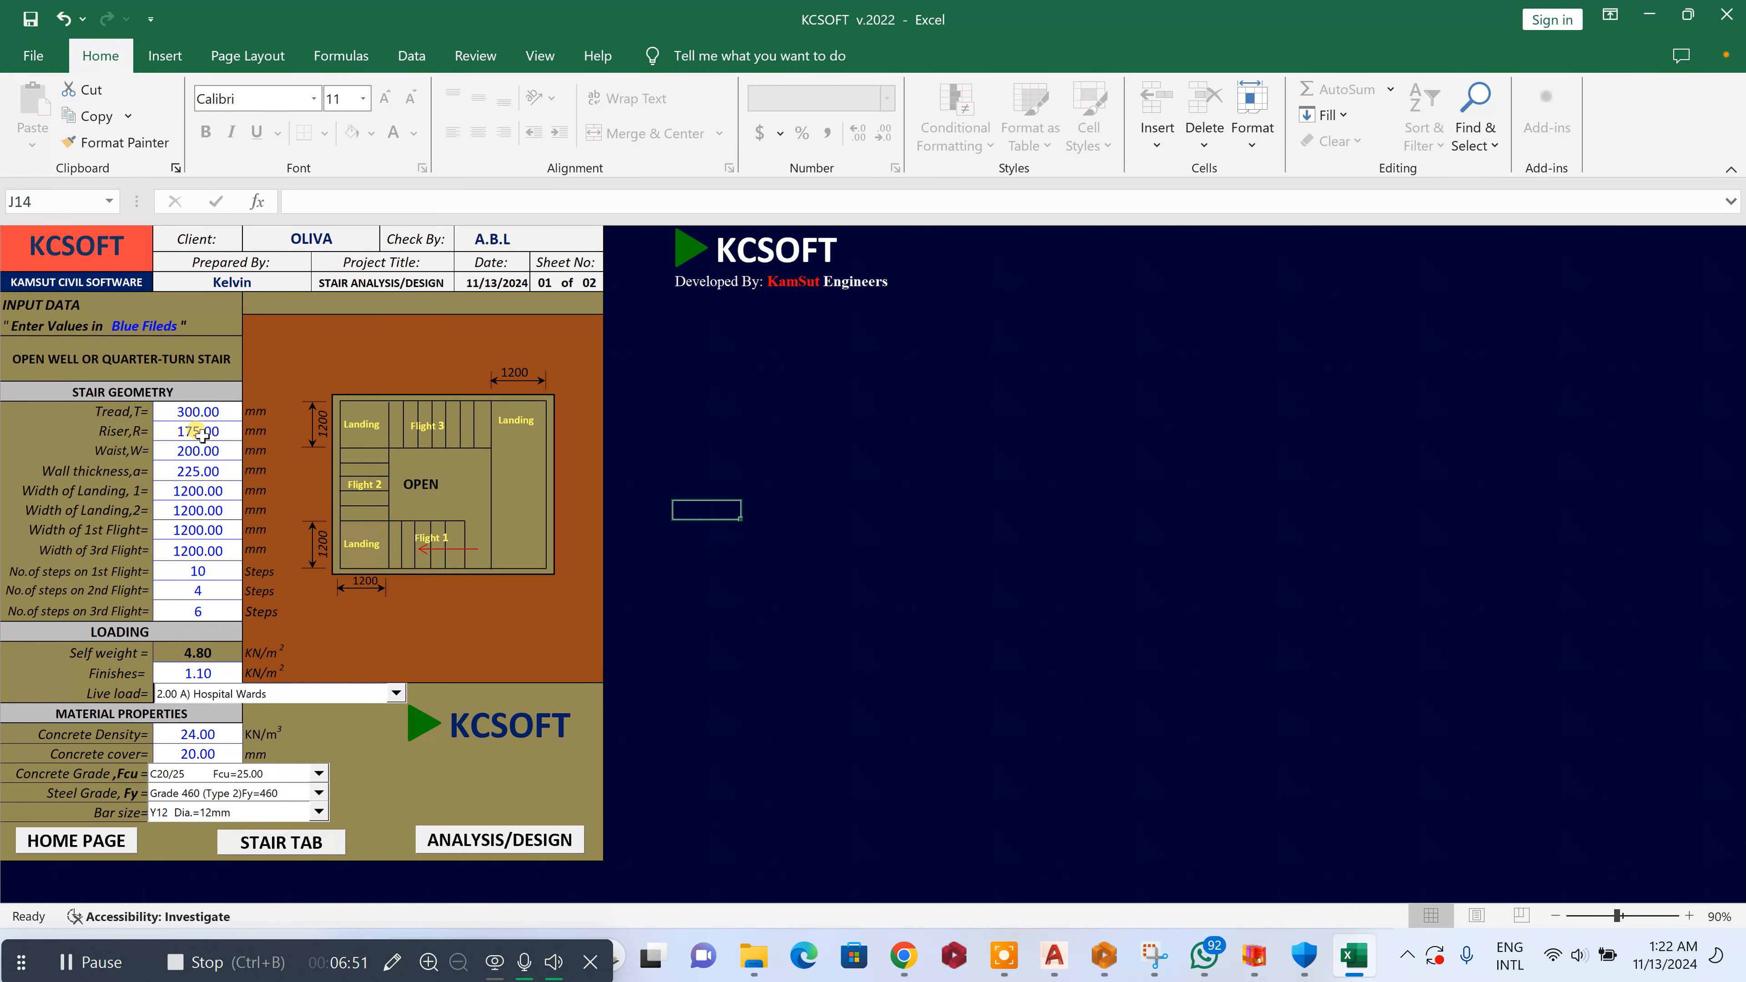
Set the open-well staircase's tread to 250 mm and its riser to 150 mm
{"action": "double_click", "coordinate": [180, 413]}
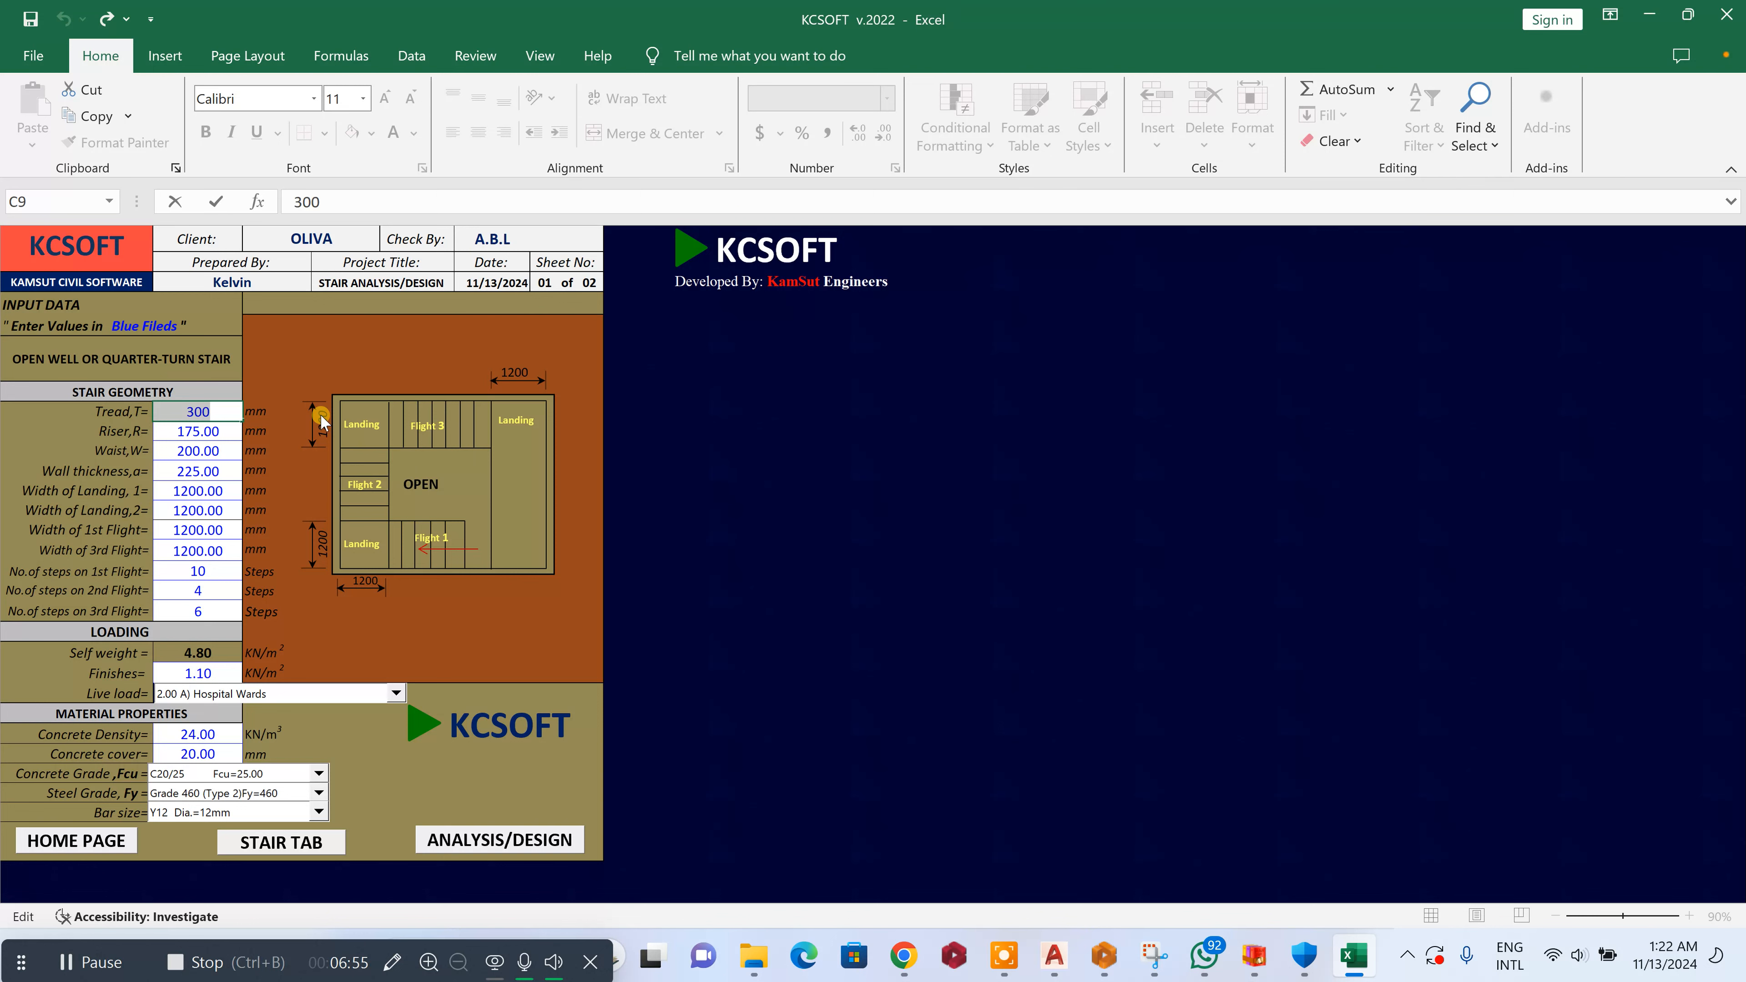
{"action": "type", "text": "250"}
{"action": "key", "text": "Return"}
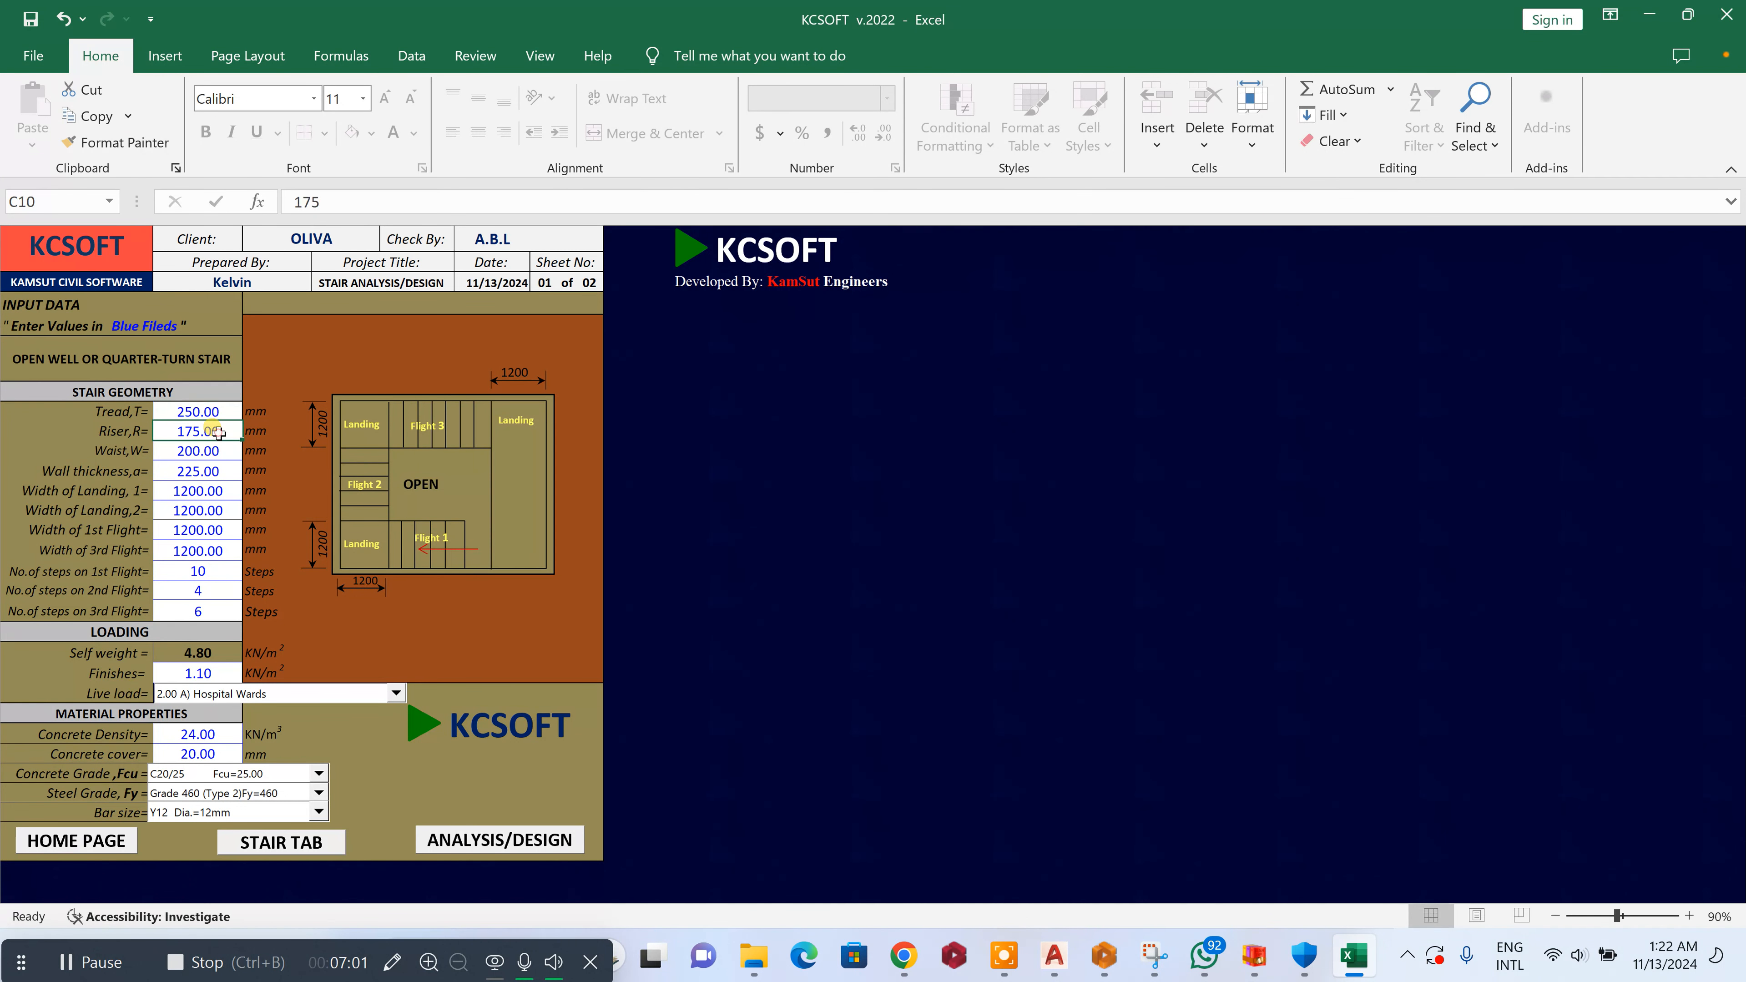
{"action": "double_click", "coordinate": [194, 432]}
{"action": "left_click_drag", "start_coordinate": [195, 434], "coordinate": [146, 441]}
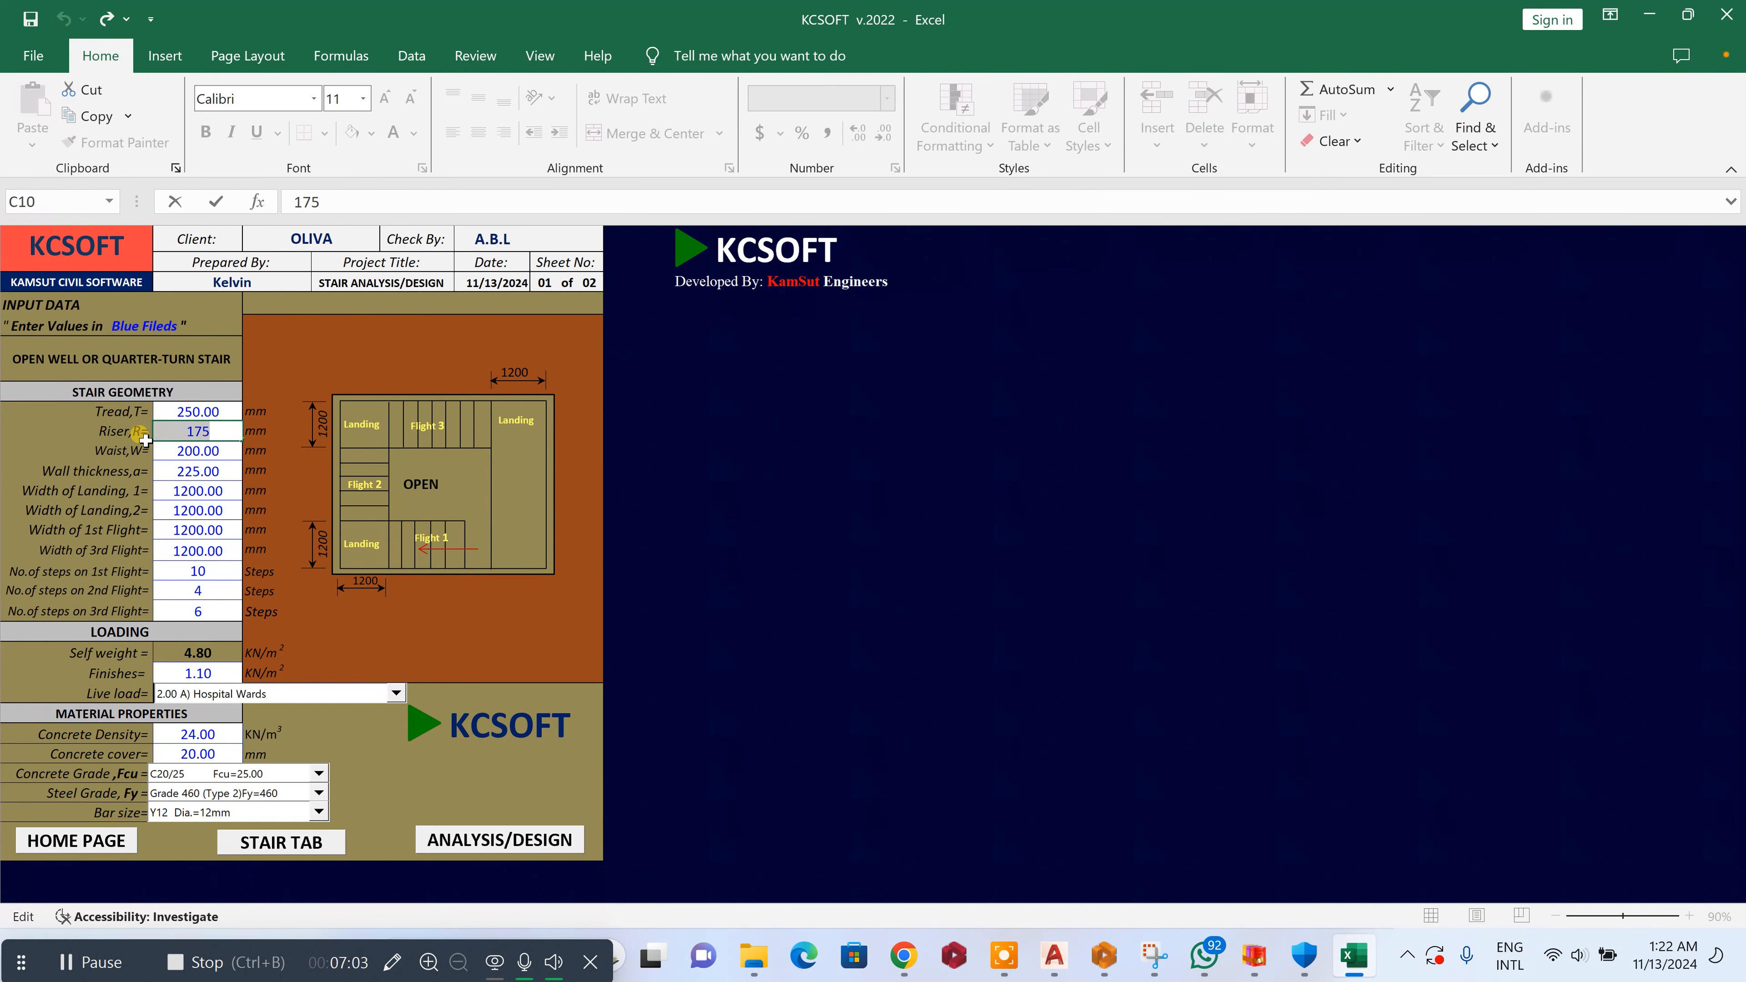
{"action": "type", "text": "1"}
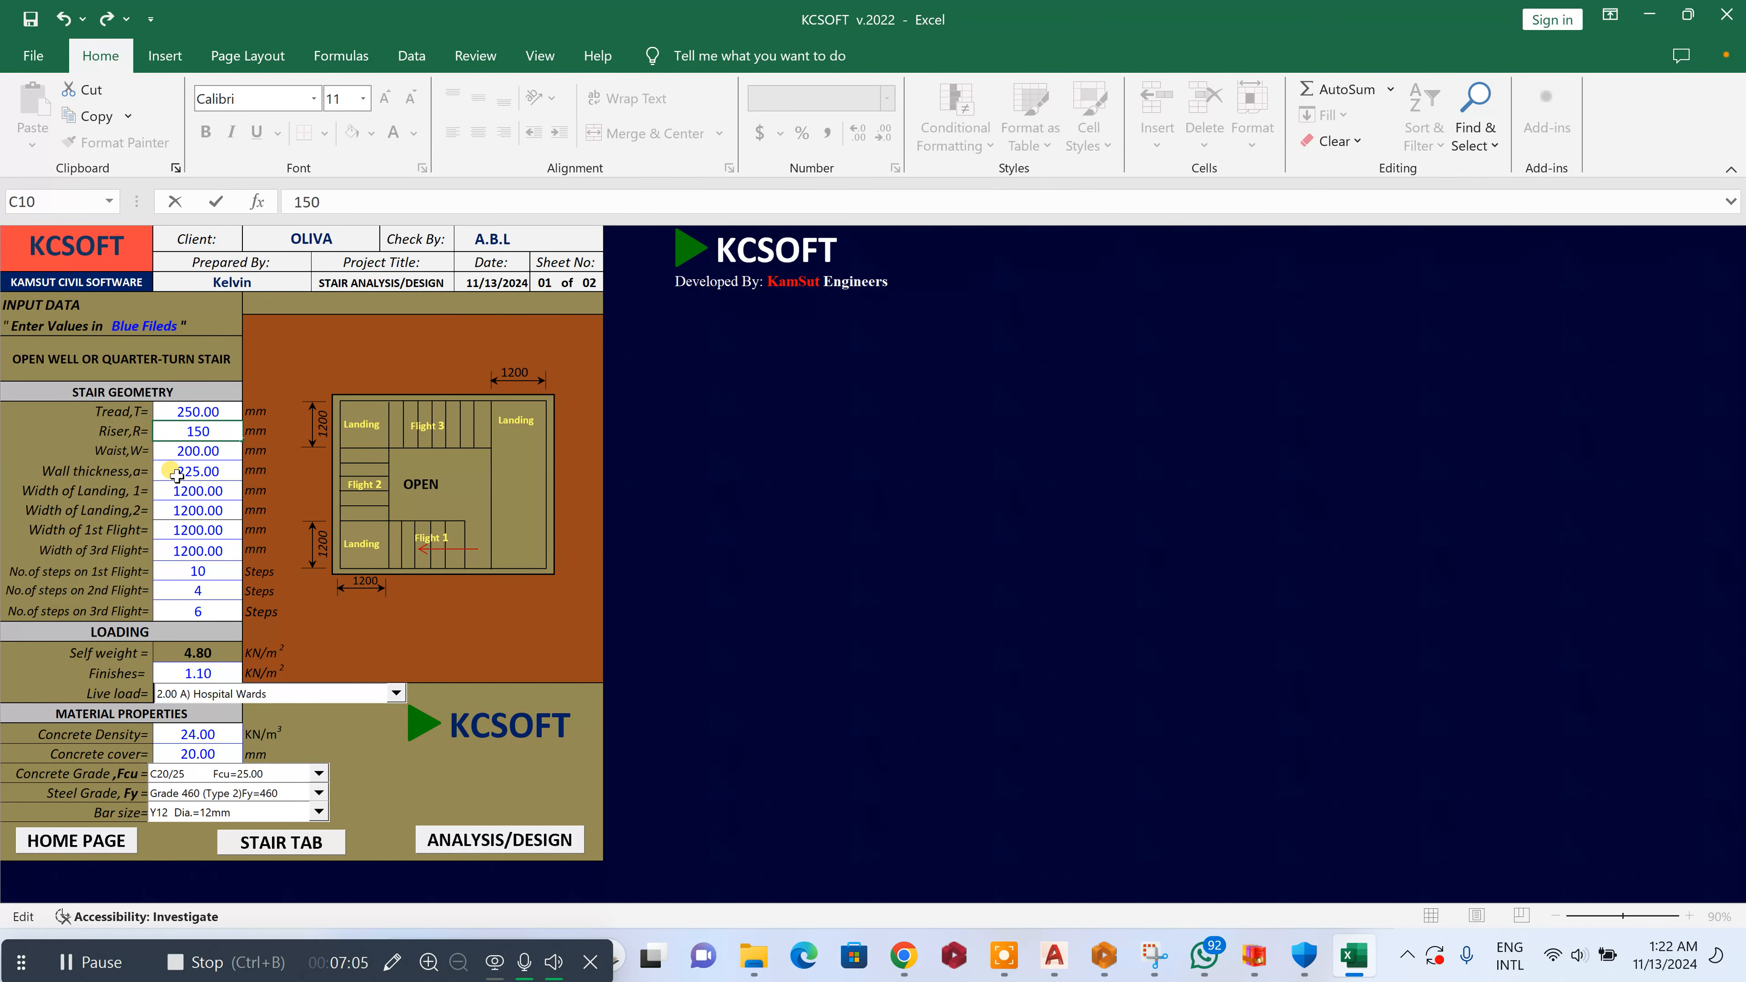
{"action": "left_click", "coordinate": [190, 451]}
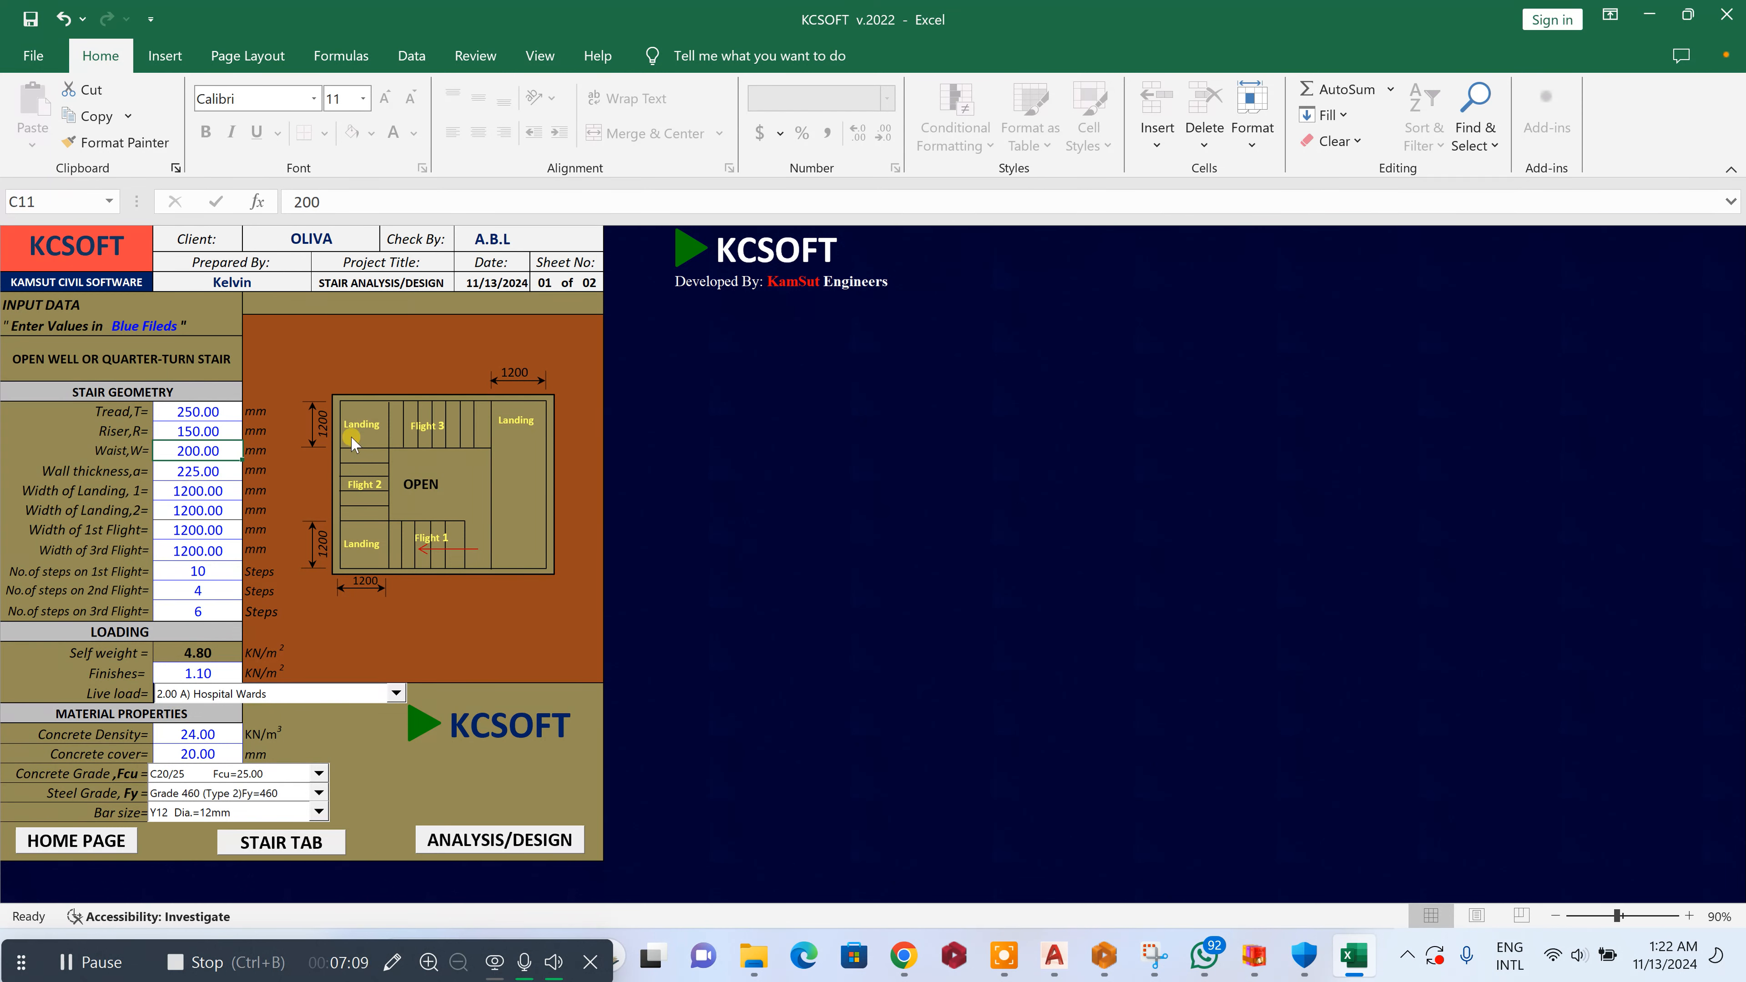
Set the widths of landing 1 and landing 2 of the open-well staircase to 1300 mm
{"action": "left_click", "coordinate": [166, 493]}
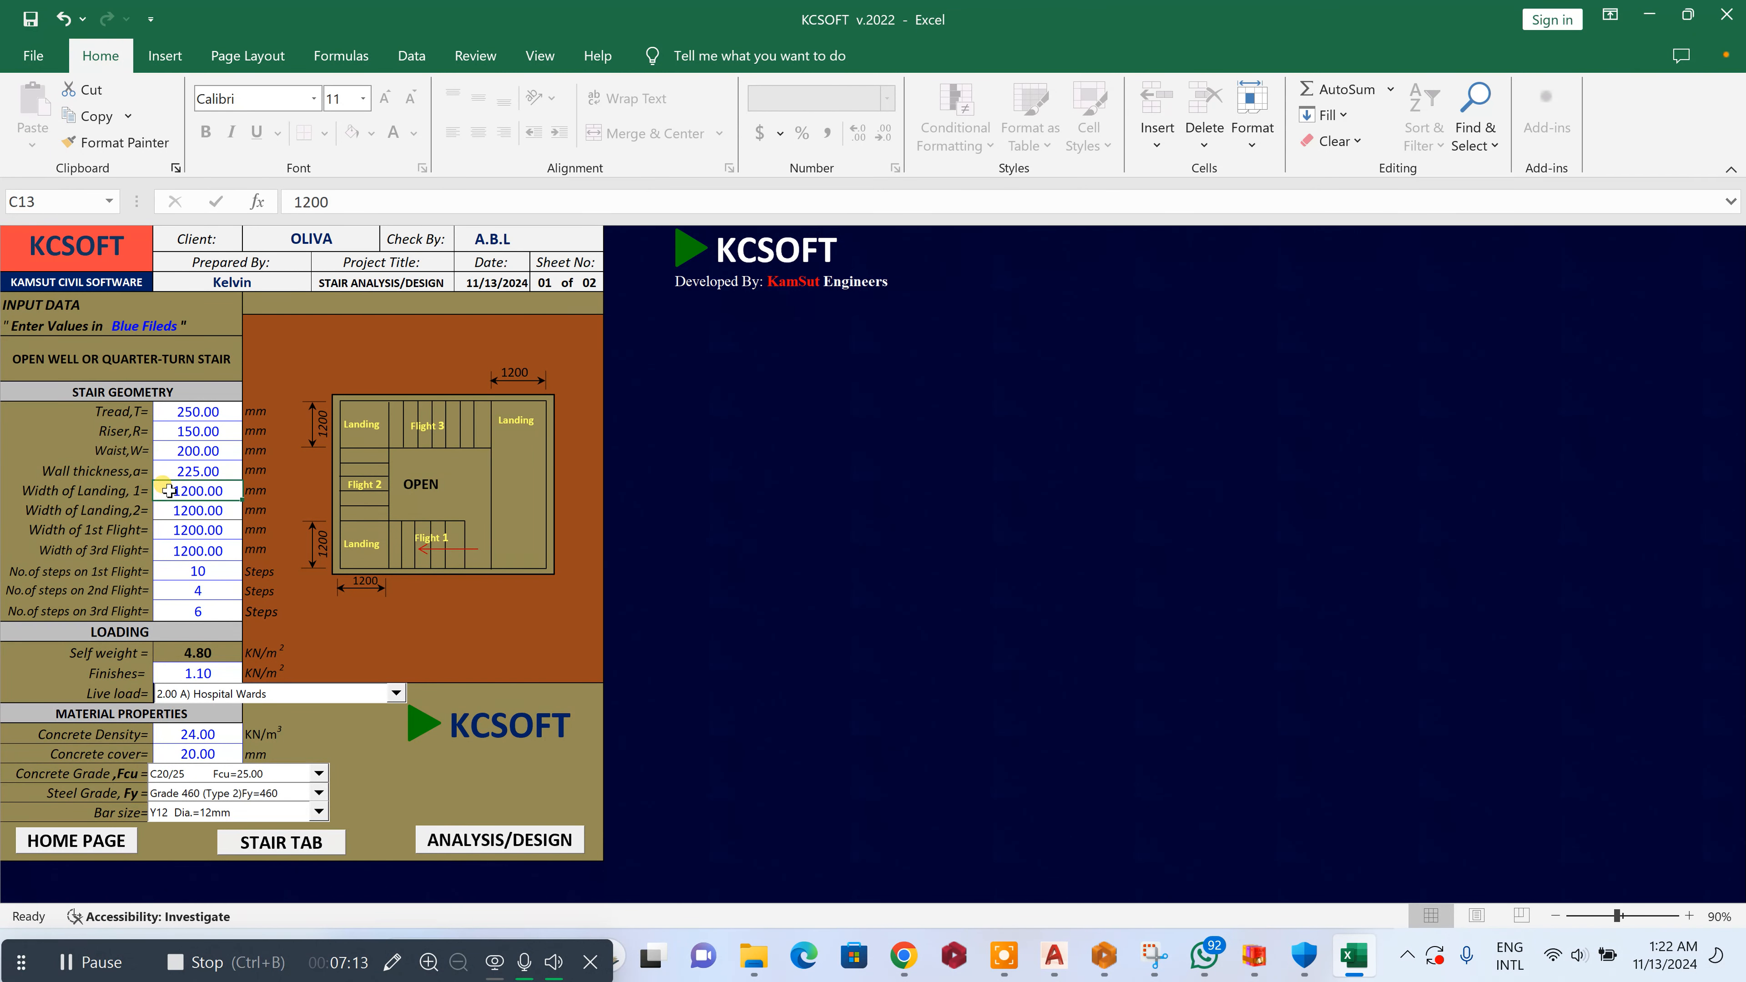
{"action": "double_click", "coordinate": [169, 491]}
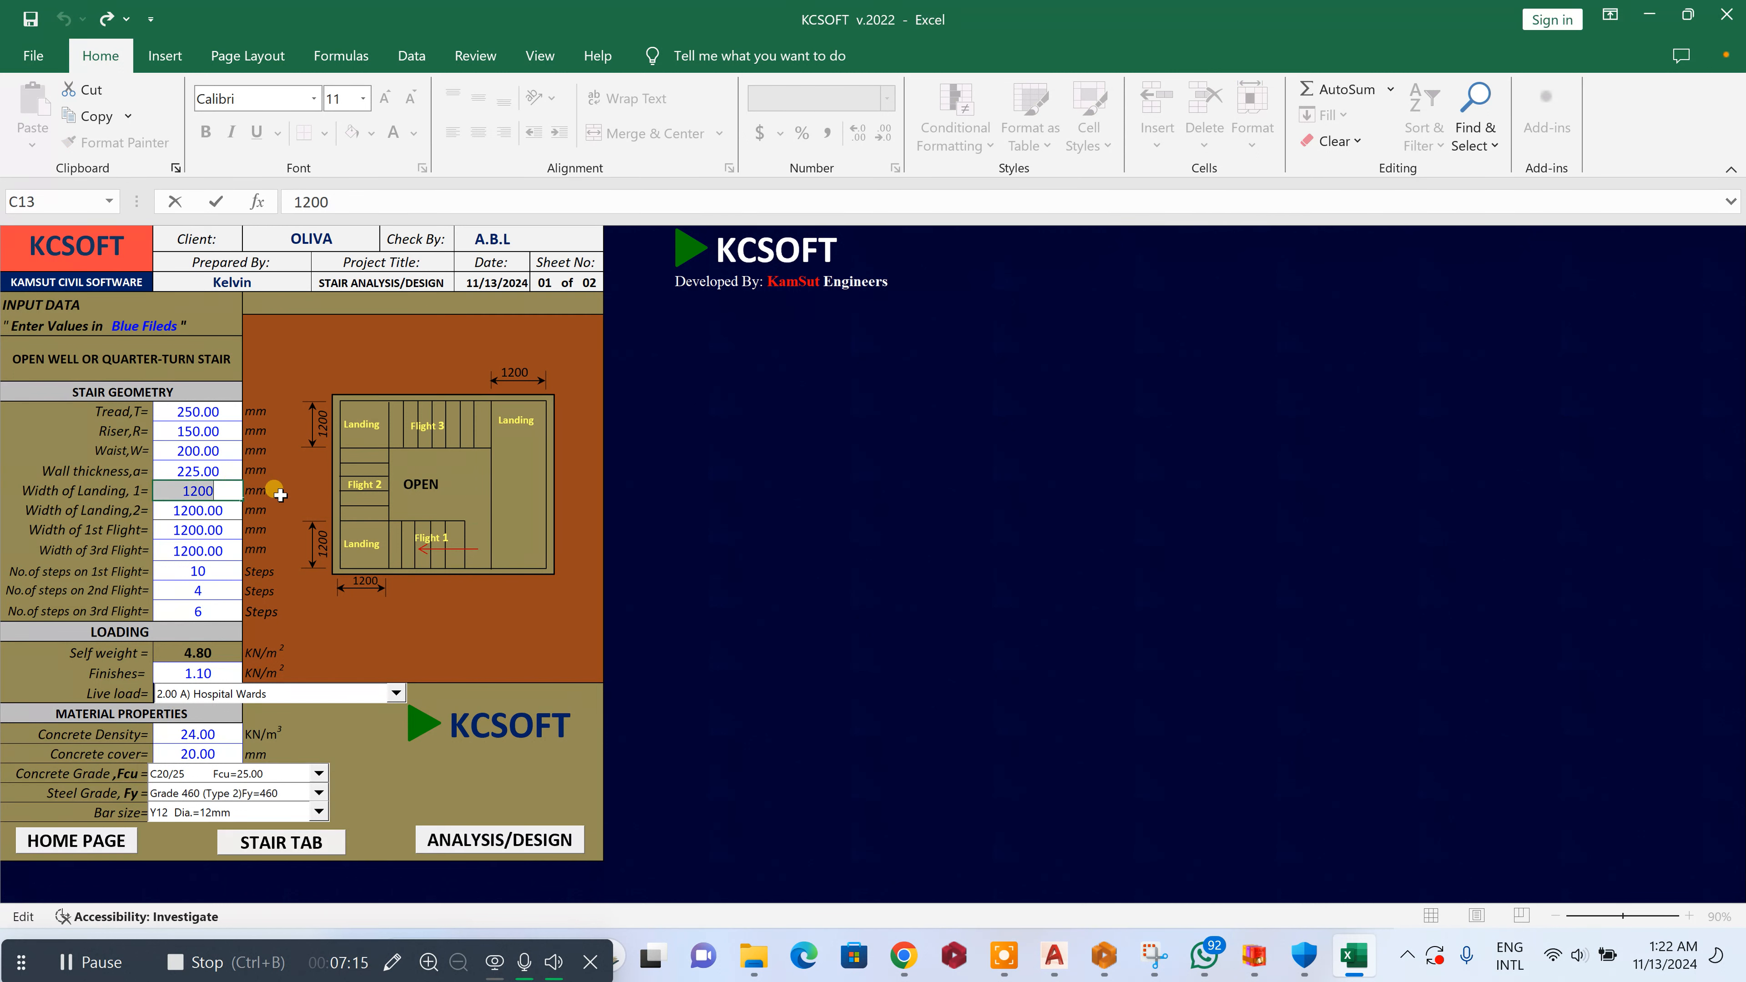
{"action": "type", "text": "1"}
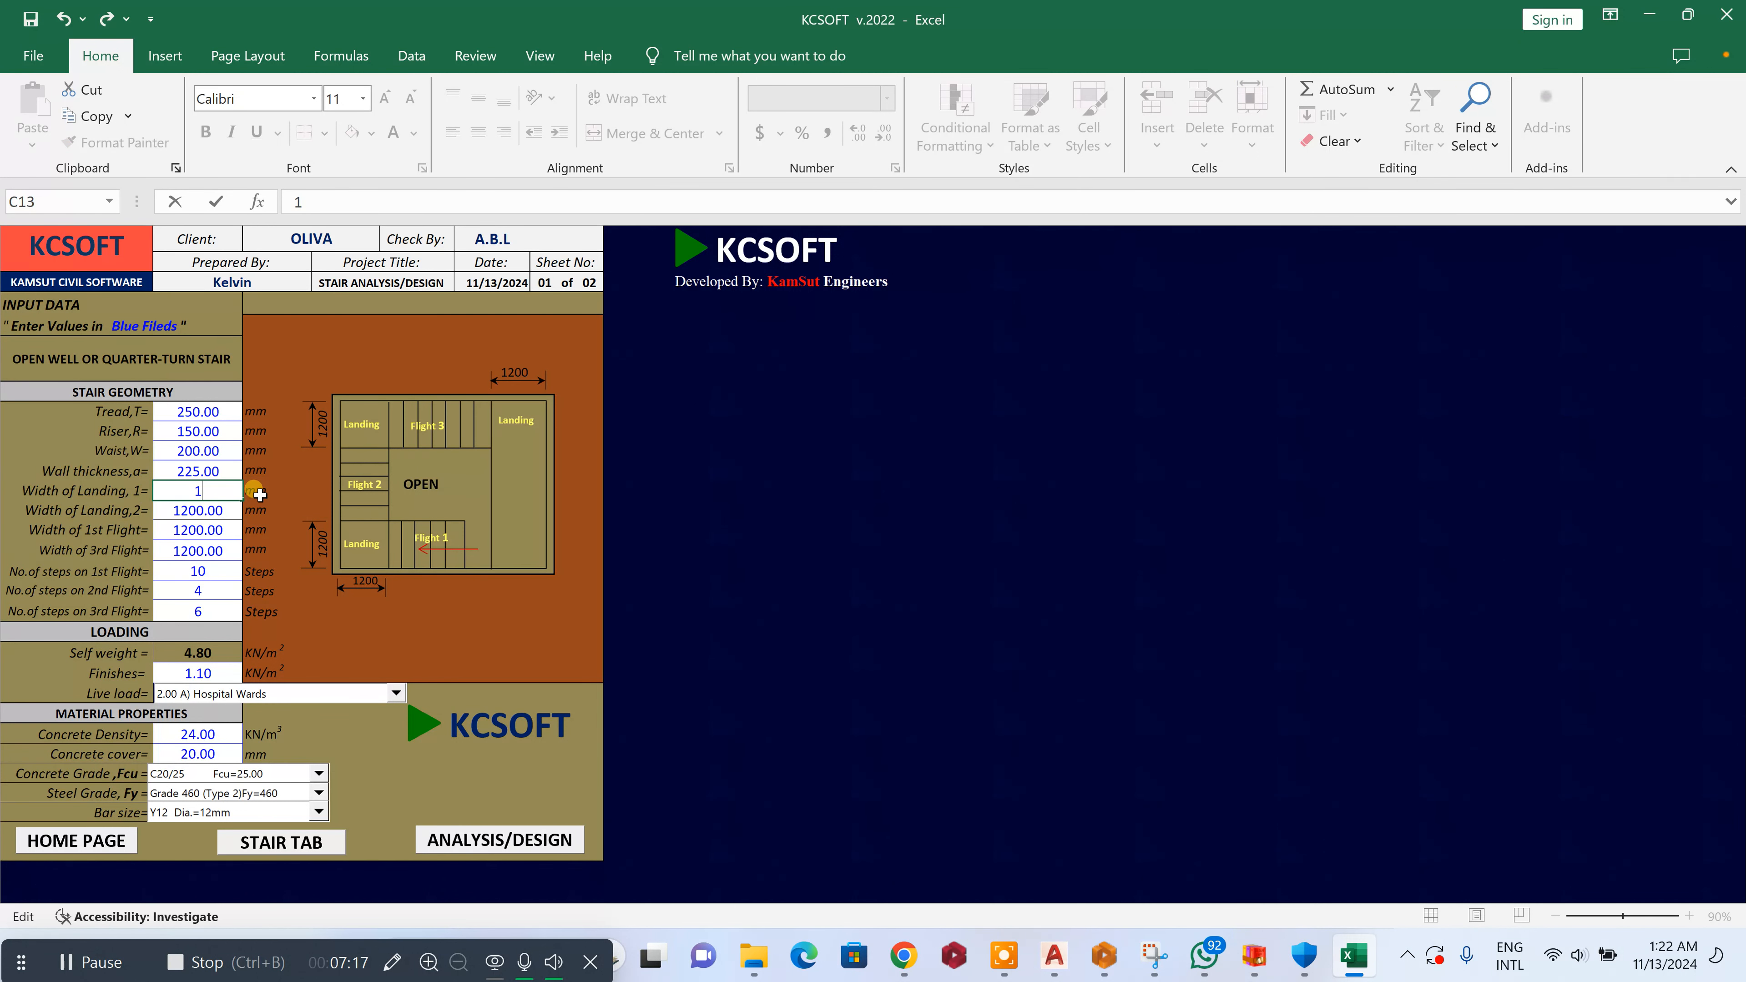
{"action": "type", "text": "300"}
{"action": "left_click", "coordinate": [179, 513]}
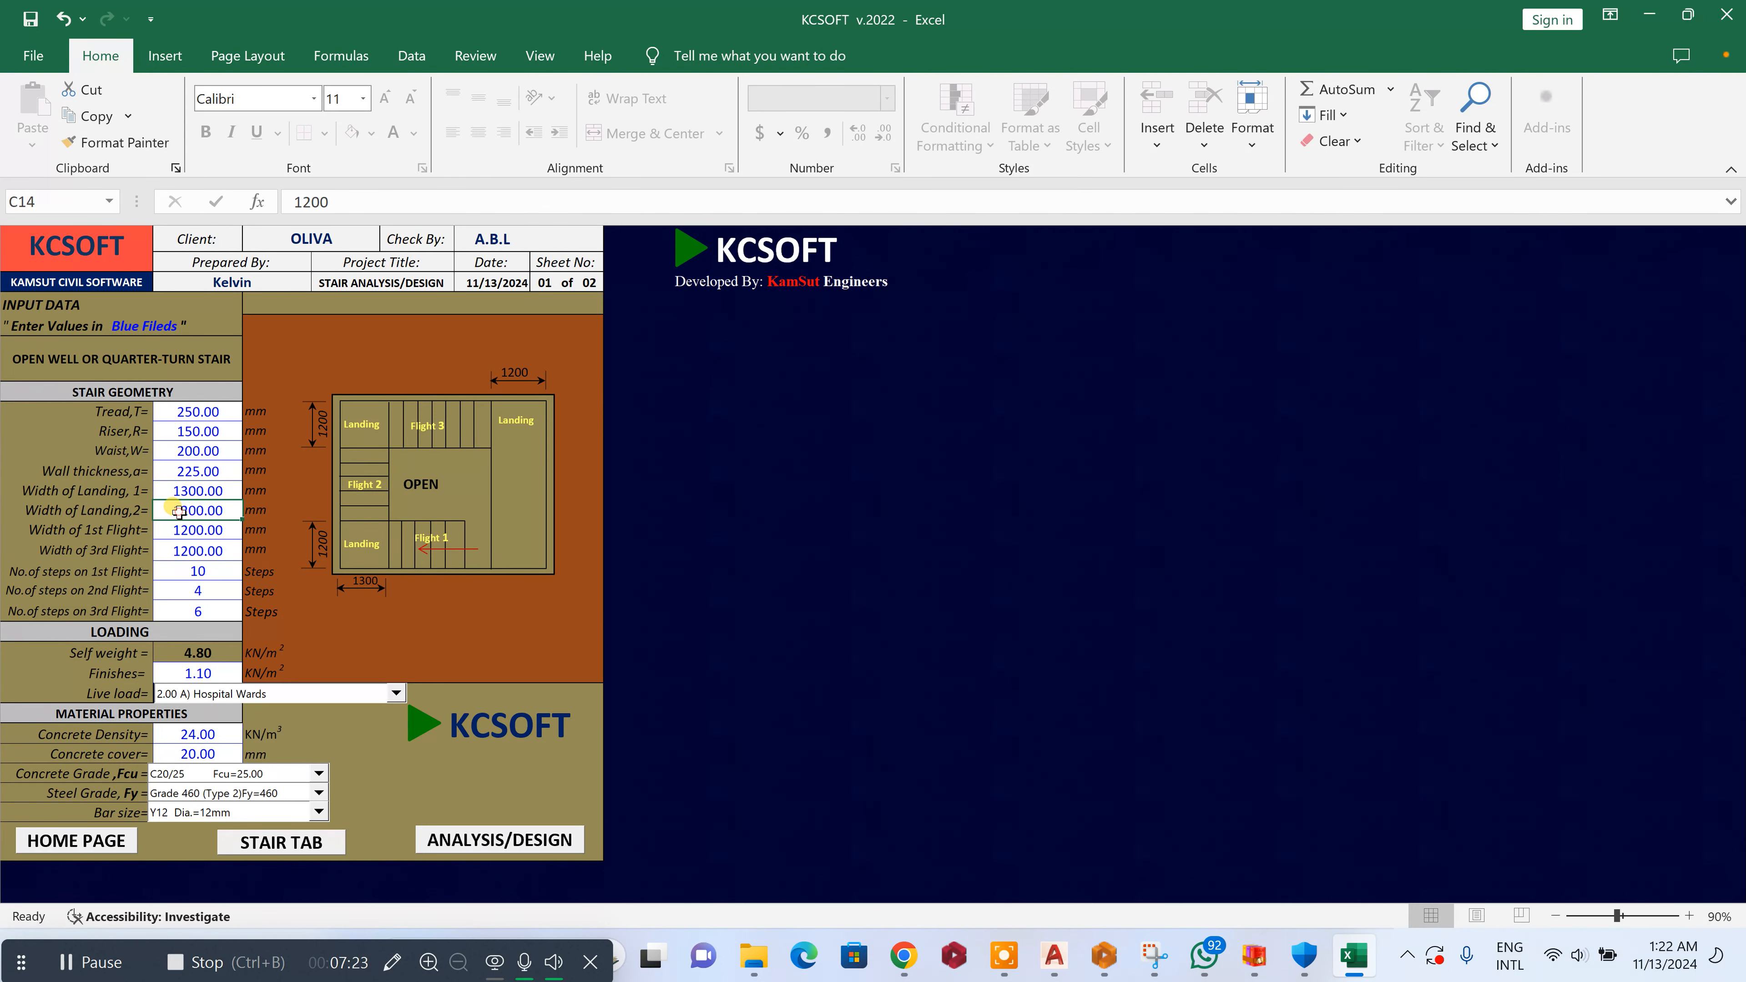
{"action": "double_click", "coordinate": [180, 511]}
{"action": "left_click_drag", "start_coordinate": [180, 511], "coordinate": [319, 538]}
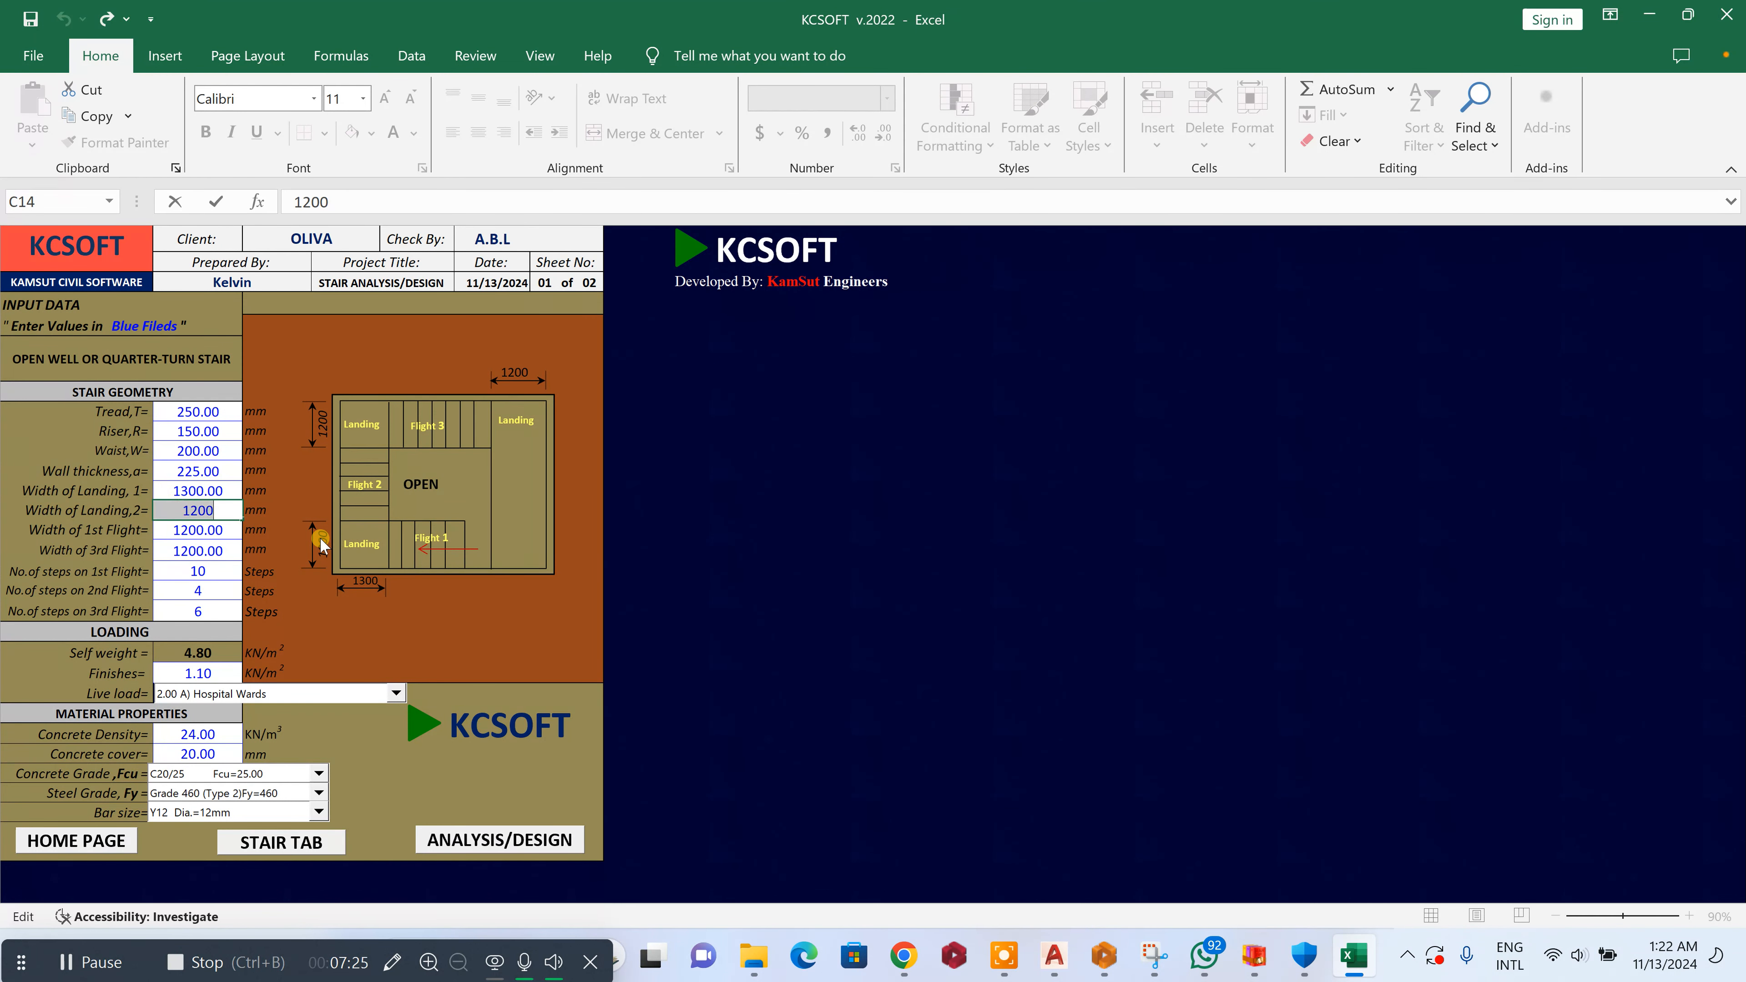
{"action": "type", "text": "1300"}
Set the width of the 3rd flight to 1300 mm
{"action": "left_click", "coordinate": [174, 555]}
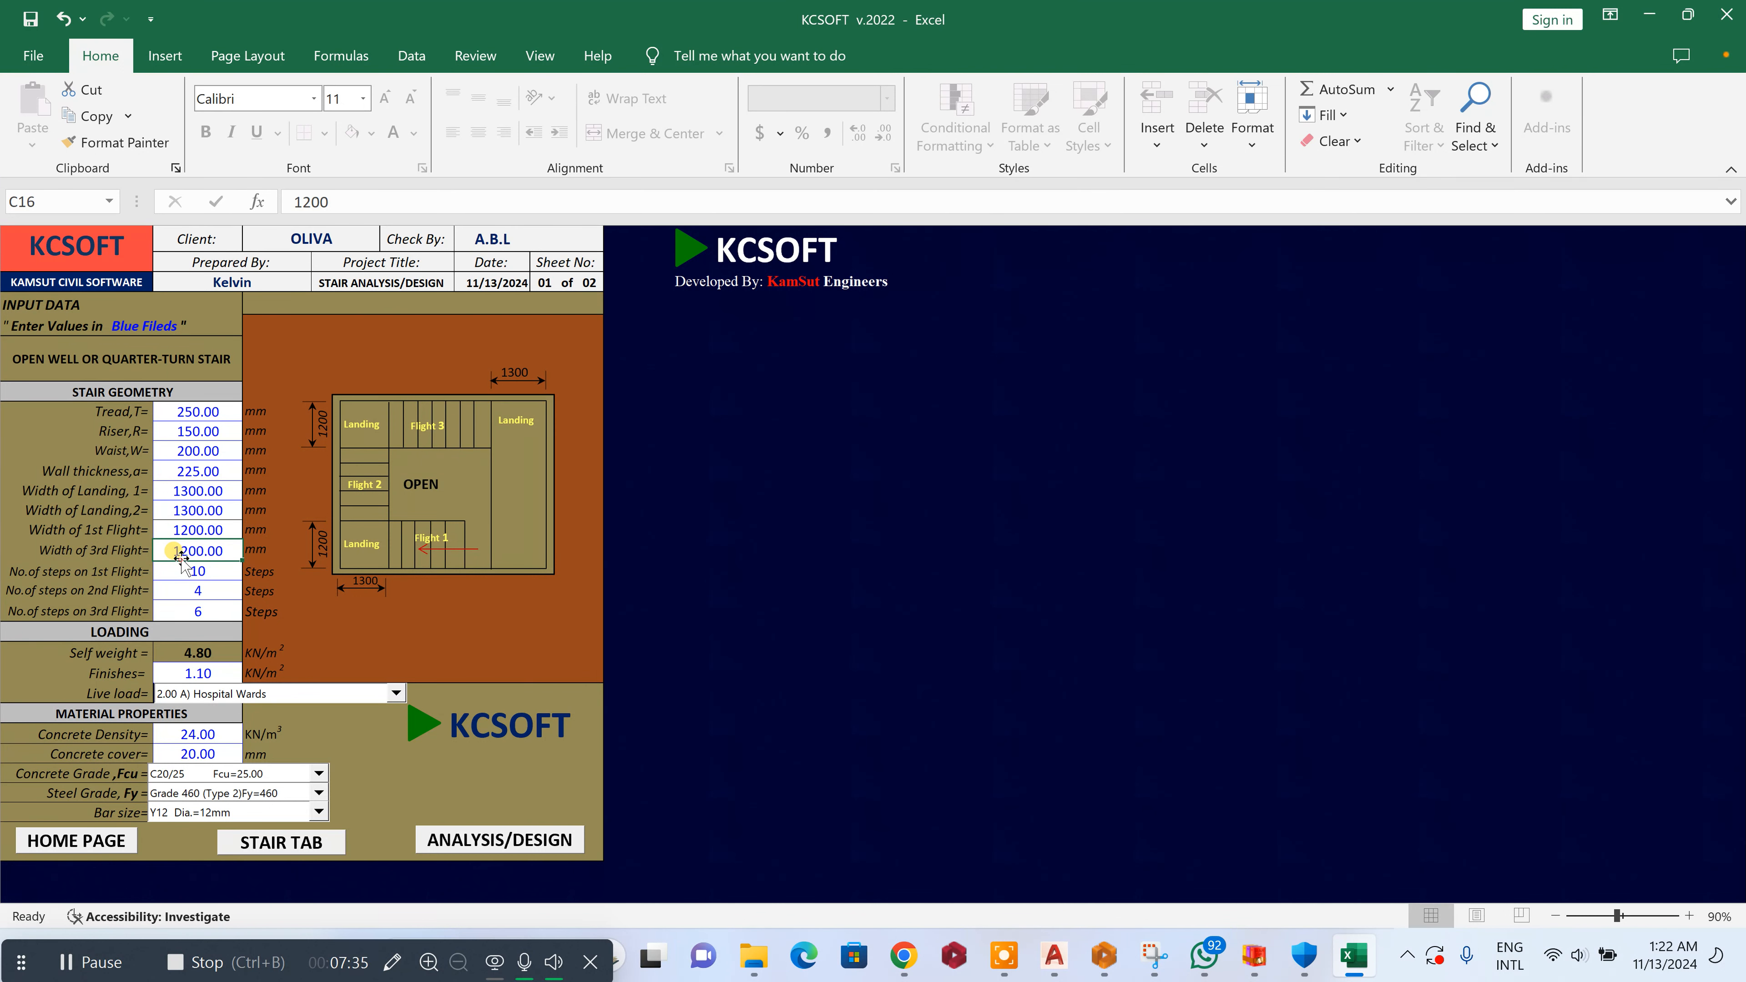
{"action": "key", "text": "Down"}
{"action": "key", "text": "Down"}
{"action": "key", "text": "Down"}
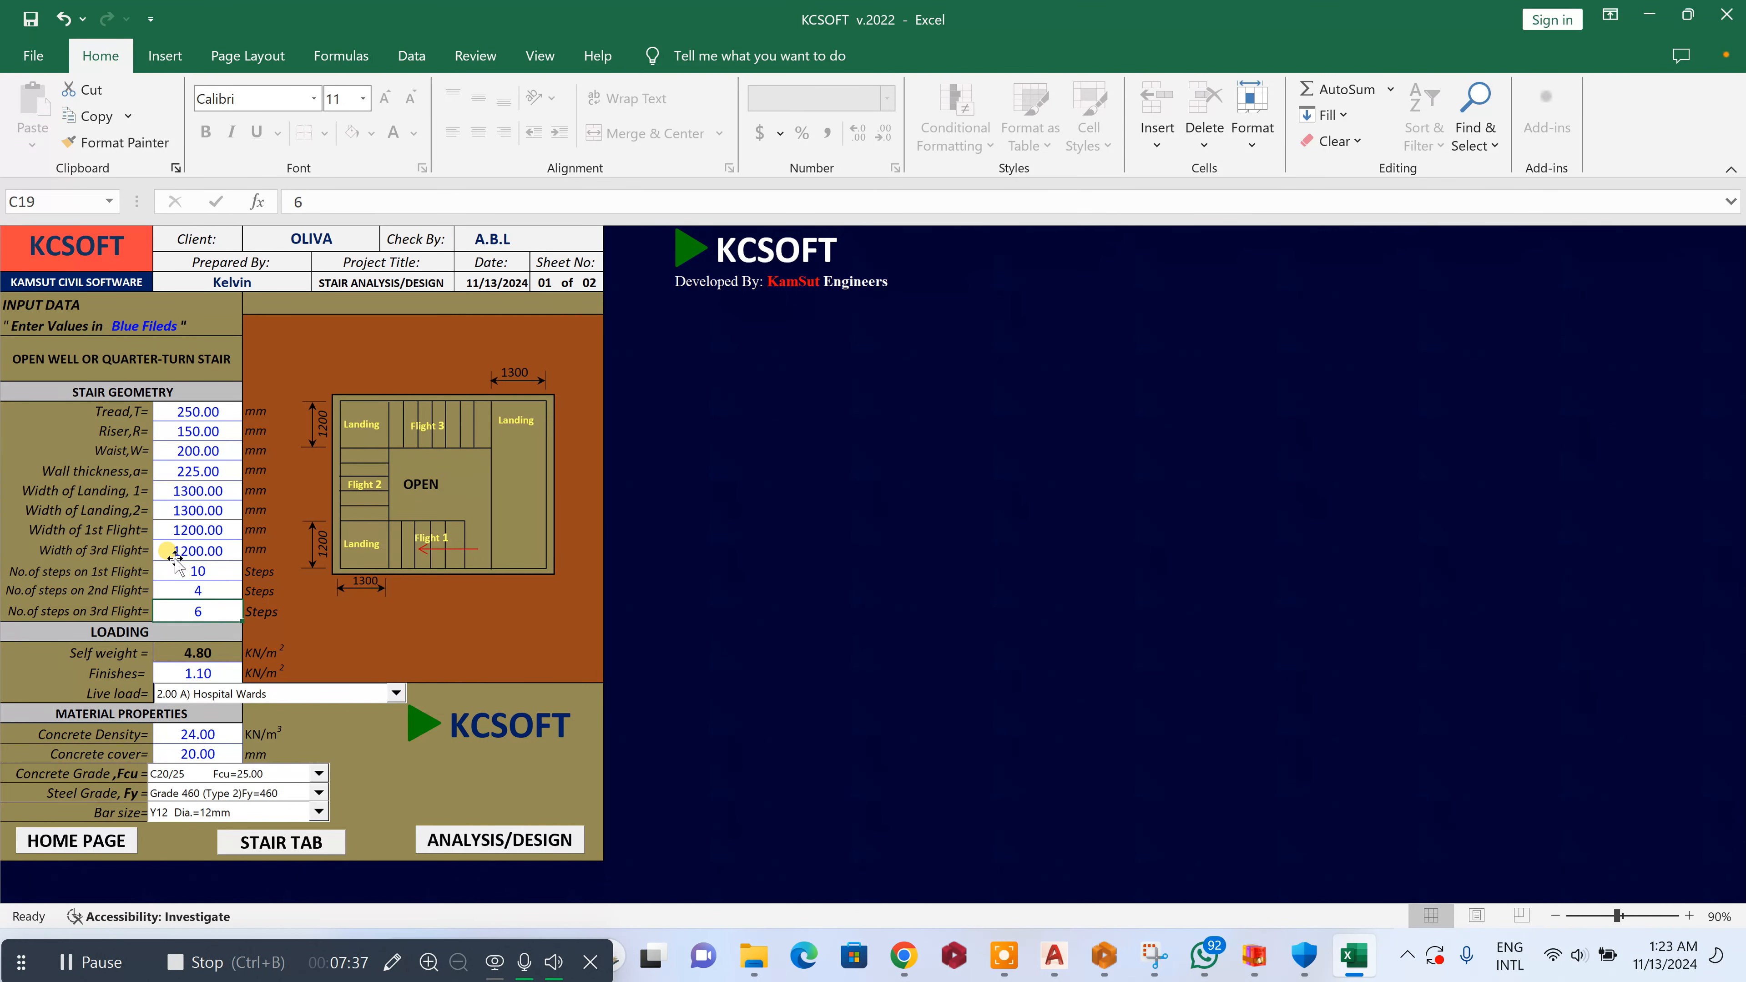
{"action": "left_click", "coordinate": [173, 556]}
{"action": "double_click", "coordinate": [173, 552]}
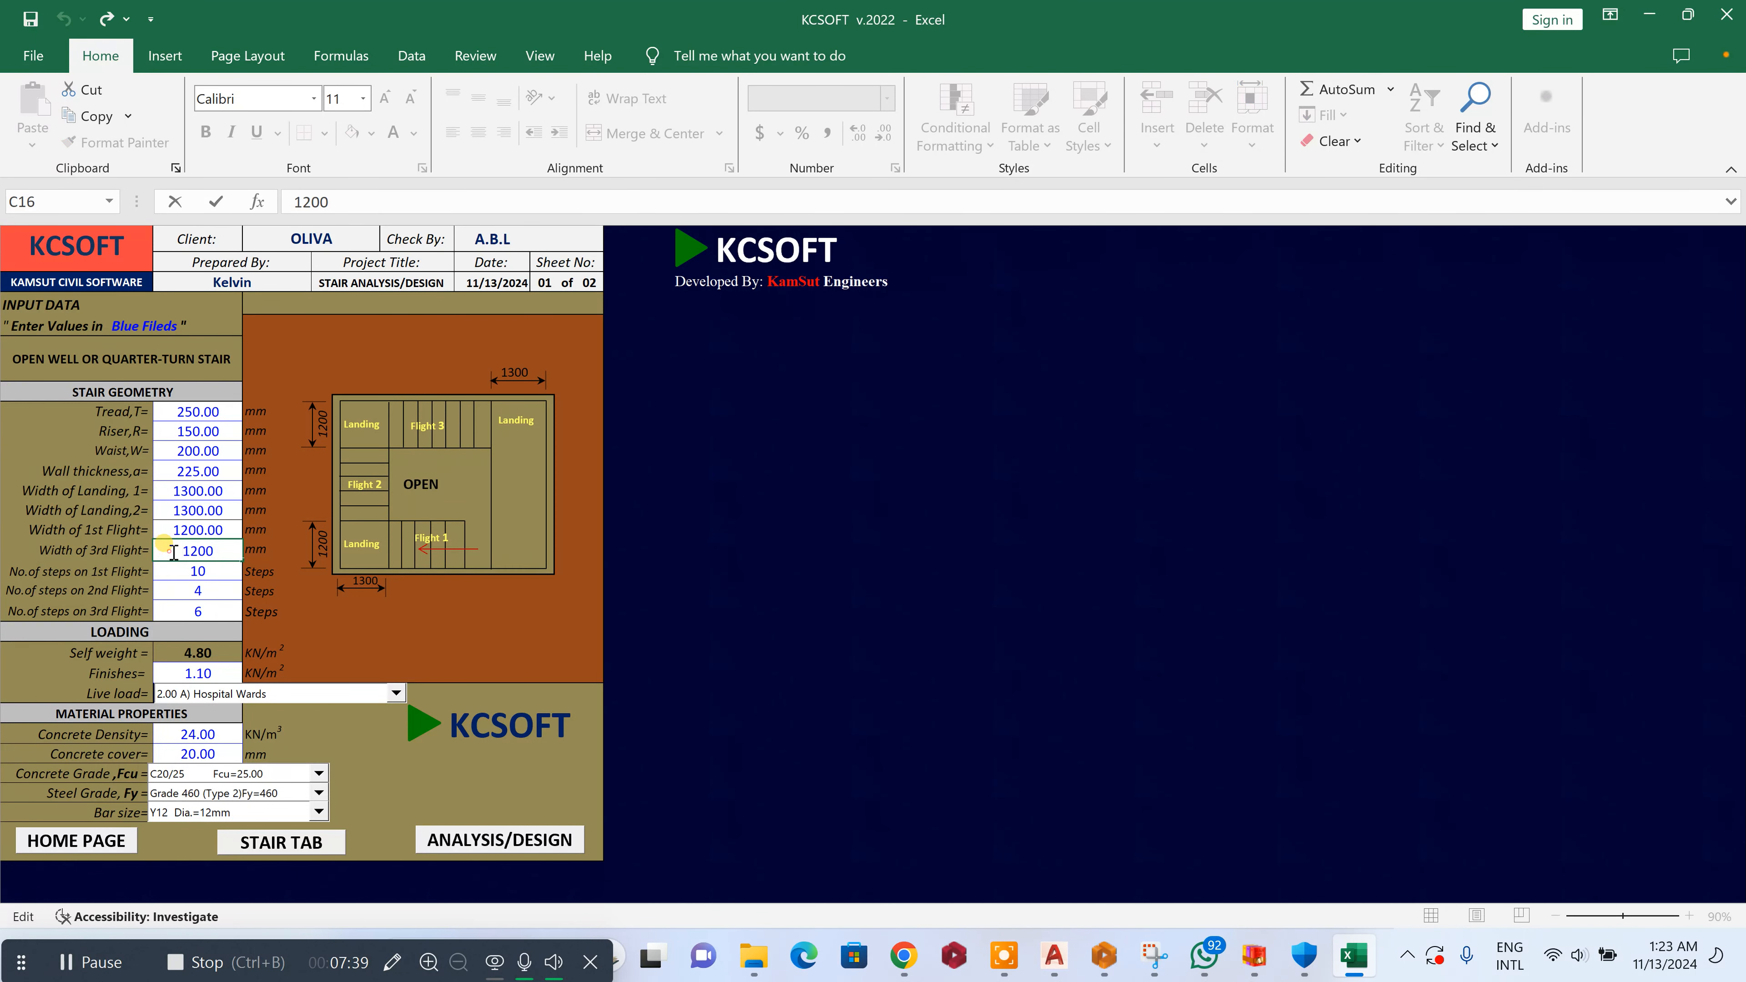
{"action": "left_click_drag", "start_coordinate": [174, 552], "coordinate": [399, 574]}
{"action": "type", "text": "1300"}
Set the width of the 1st flight to 1300 mm
{"action": "left_click", "coordinate": [200, 529]}
{"action": "double_click", "coordinate": [199, 529]}
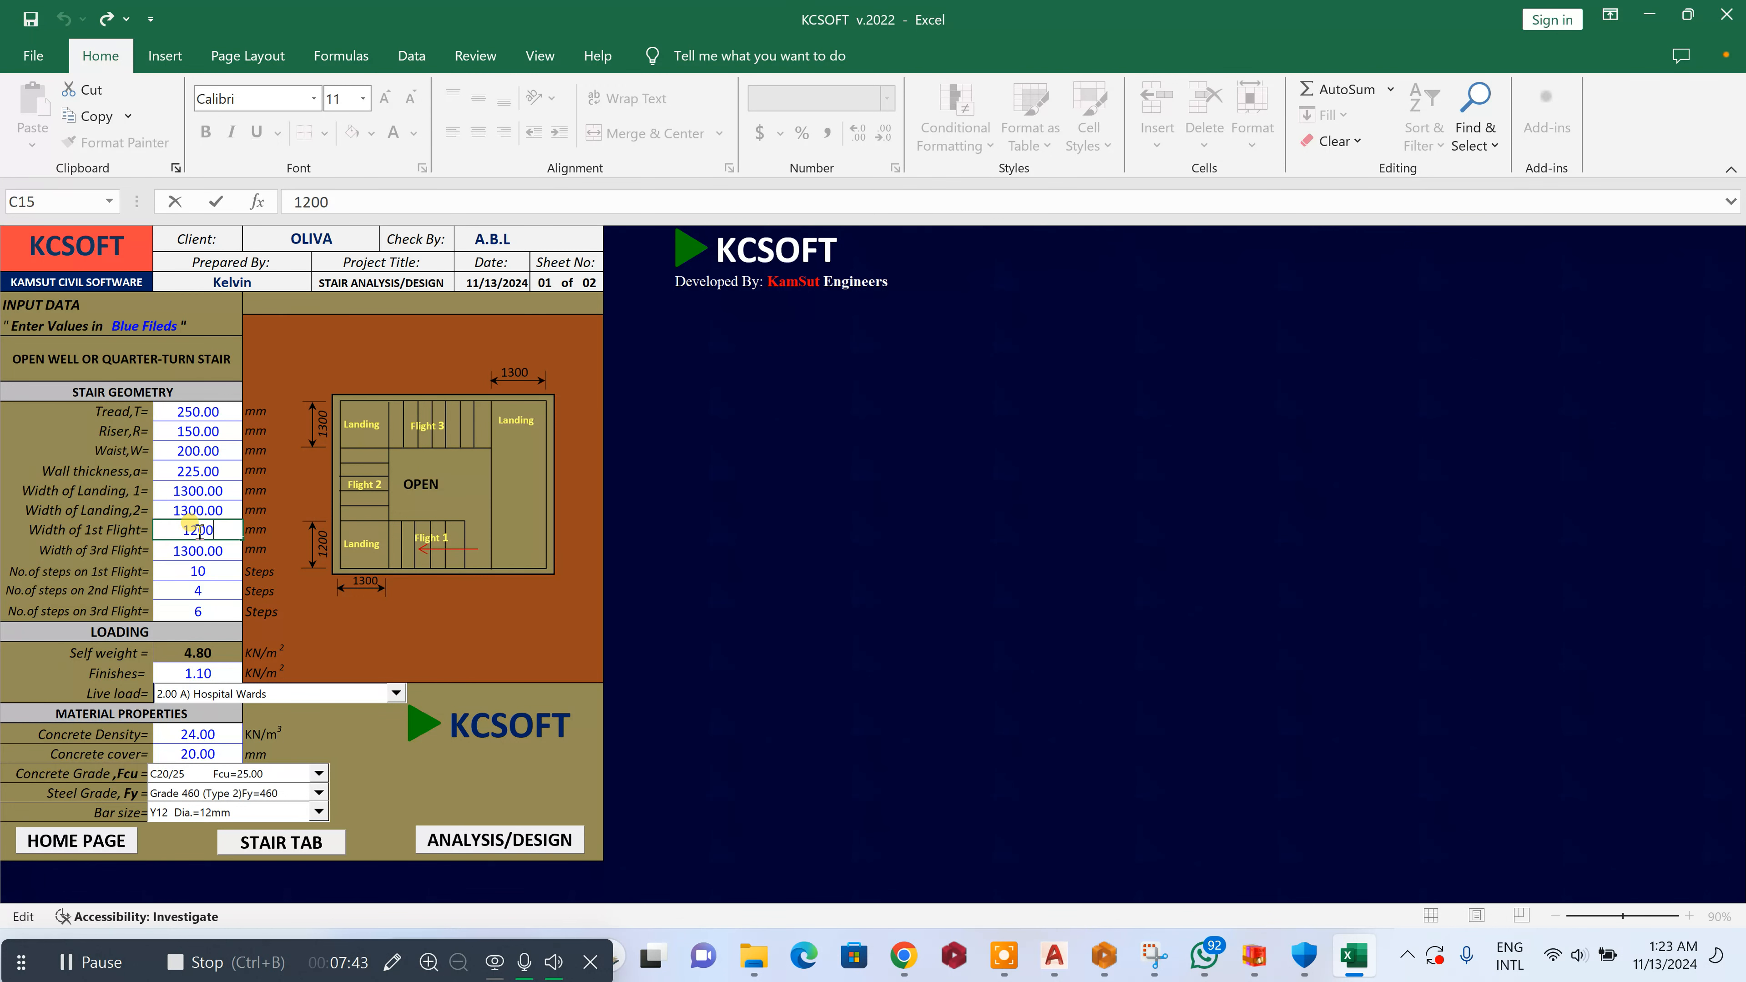
{"action": "left_click_drag", "start_coordinate": [200, 530], "coordinate": [484, 568]}
{"action": "type", "text": "1300"}
Set the number of steps to 6 on the 1st flight and 3 on the 2nd flight
{"action": "left_click", "coordinate": [185, 567]}
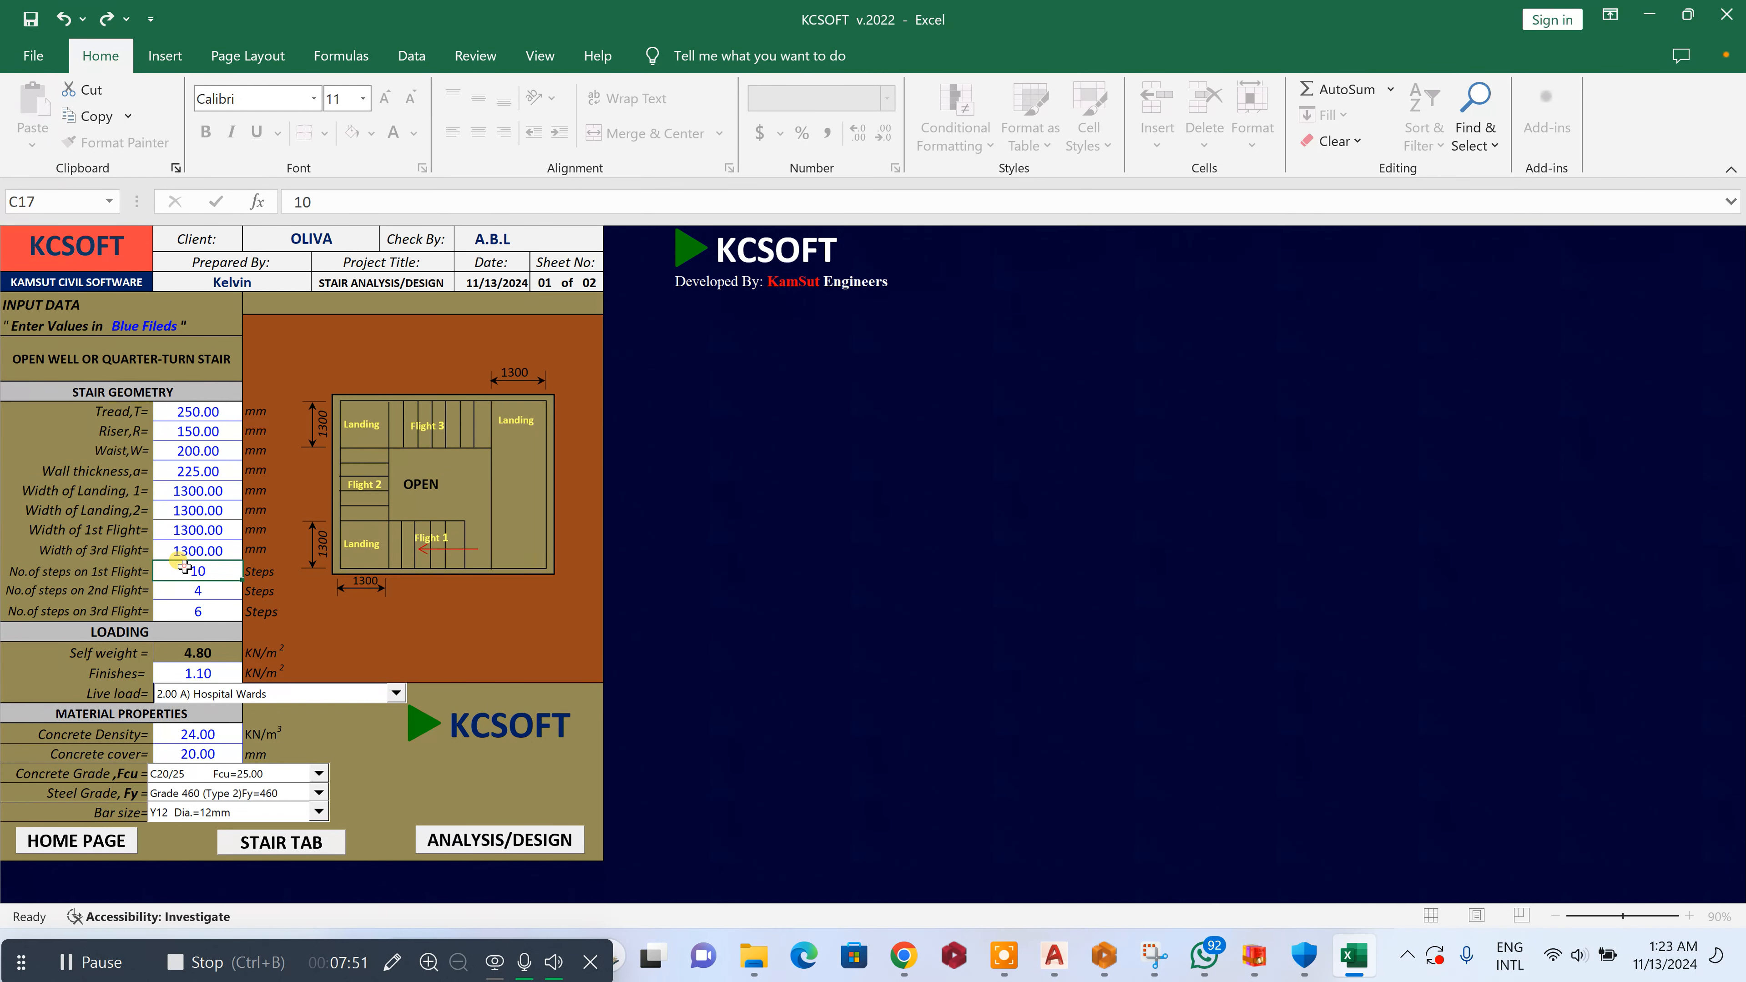
{"action": "double_click", "coordinate": [184, 567]}
{"action": "left_click_drag", "start_coordinate": [184, 568], "coordinate": [273, 570]}
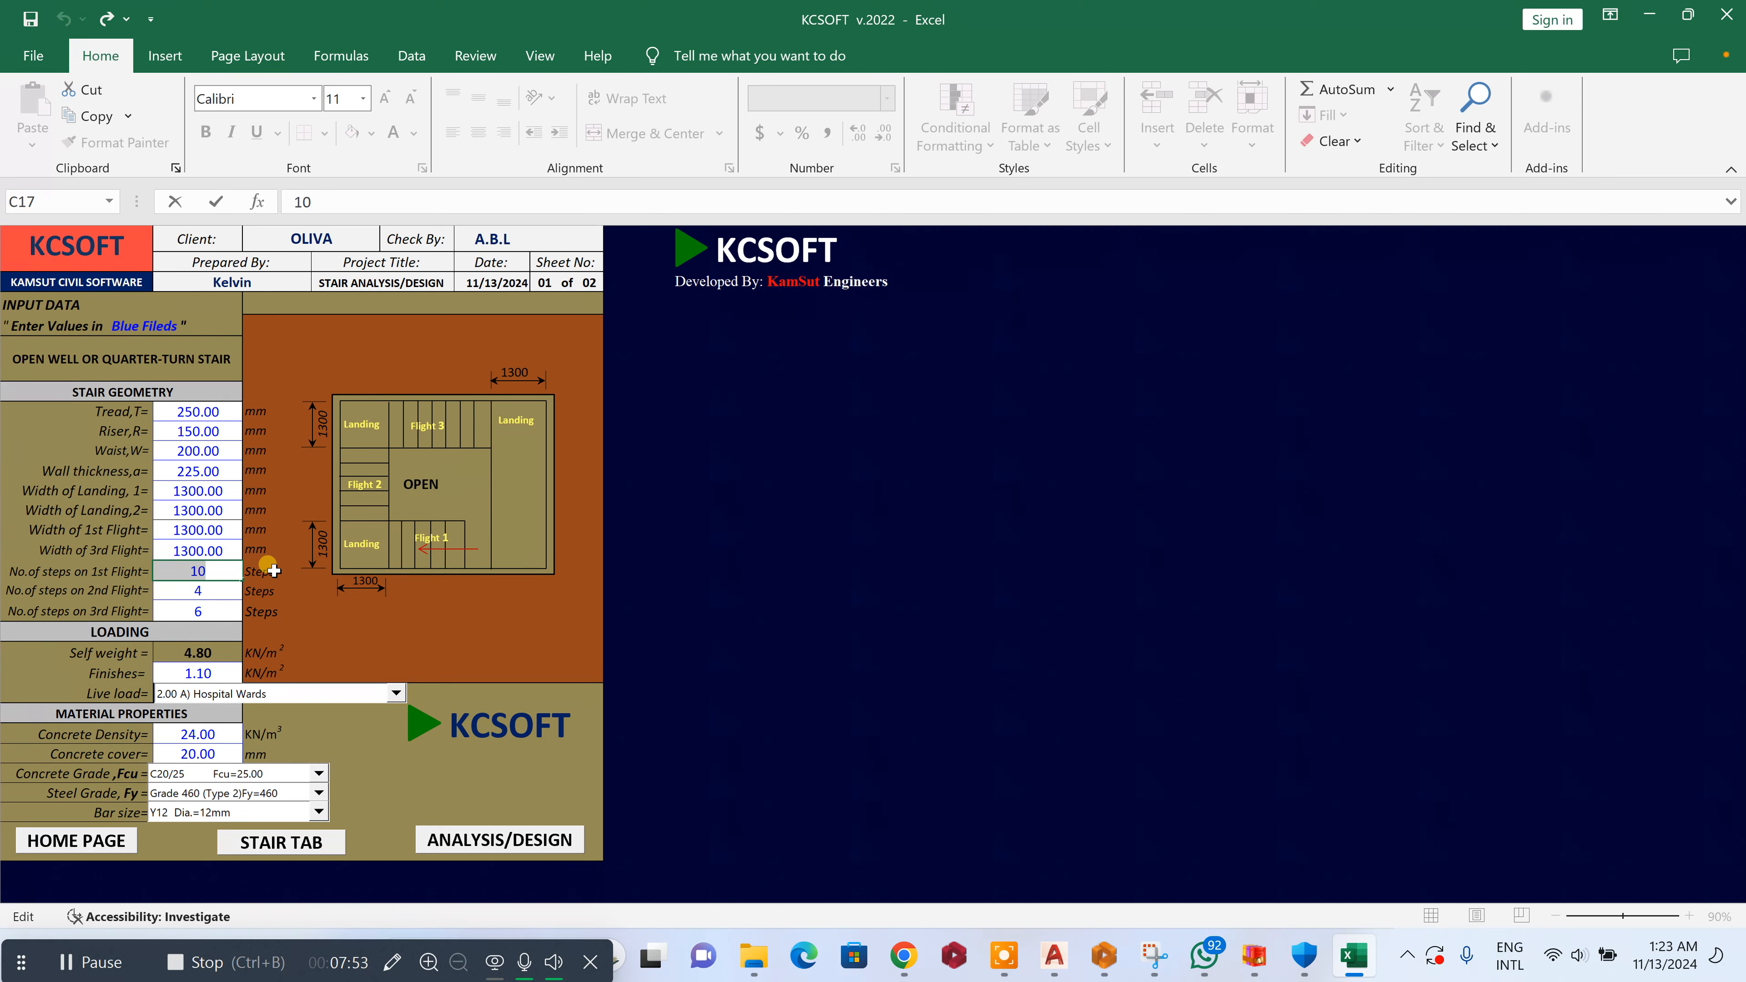
{"action": "type", "text": "6"}
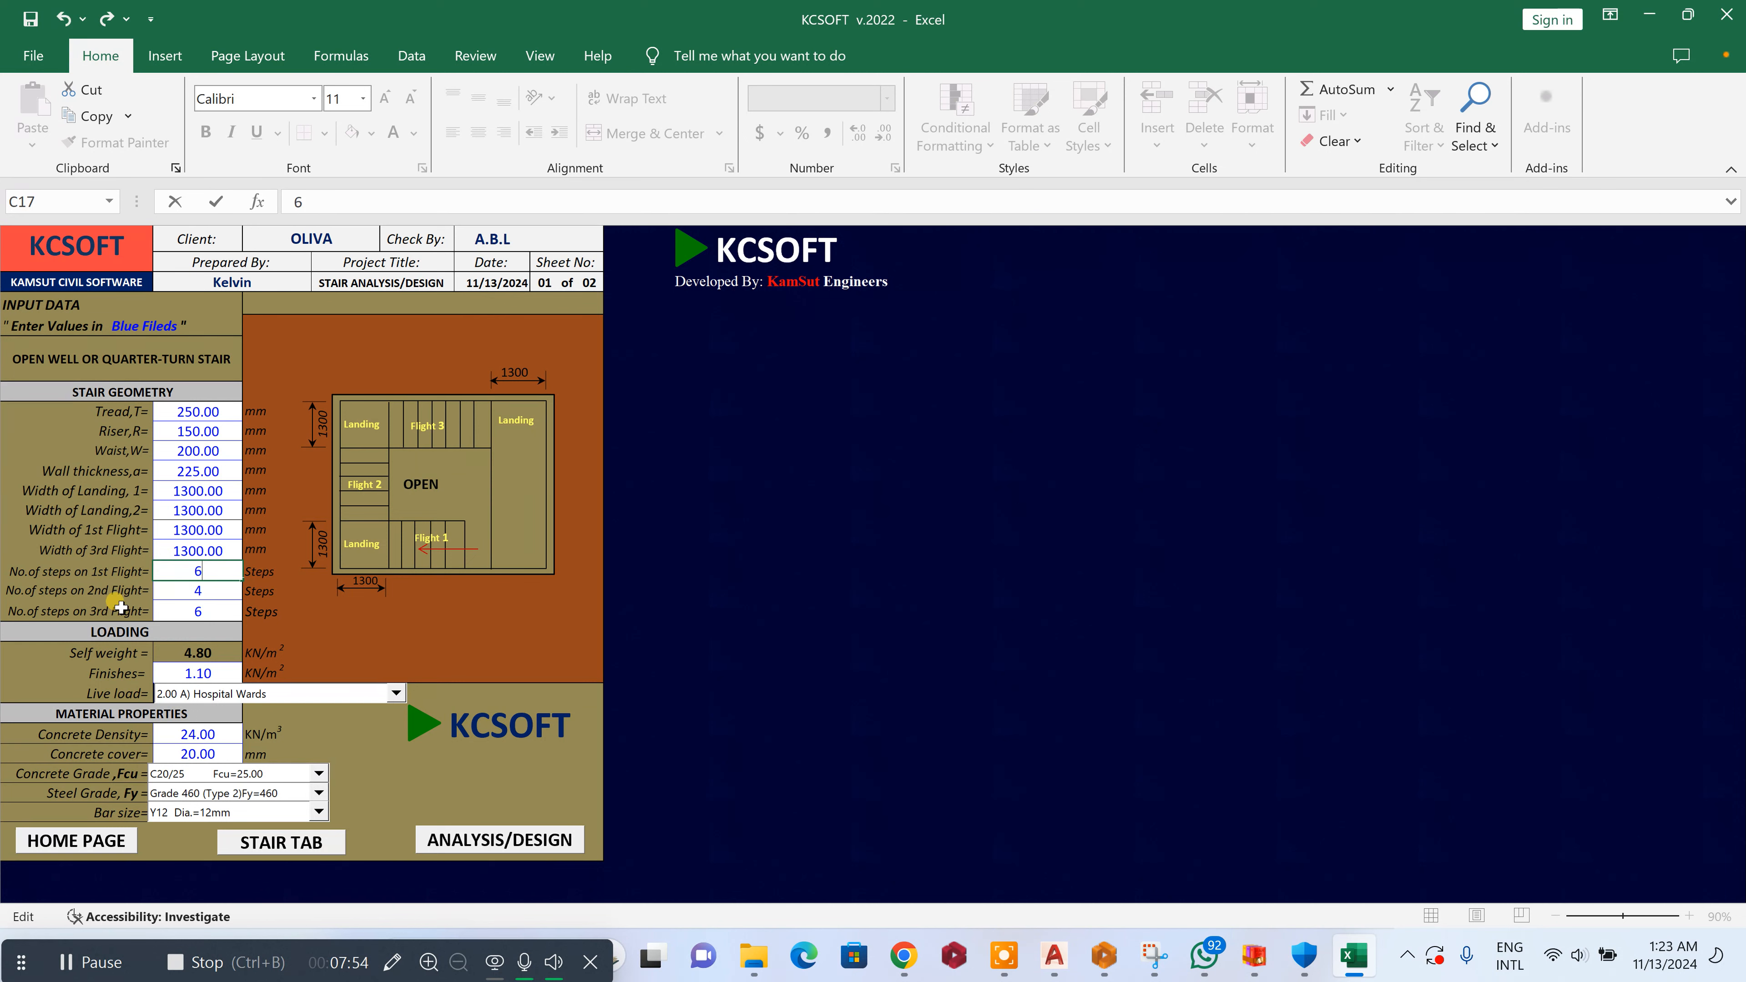
{"action": "double_click", "coordinate": [227, 595]}
{"action": "left_click_drag", "start_coordinate": [227, 595], "coordinate": [136, 600]}
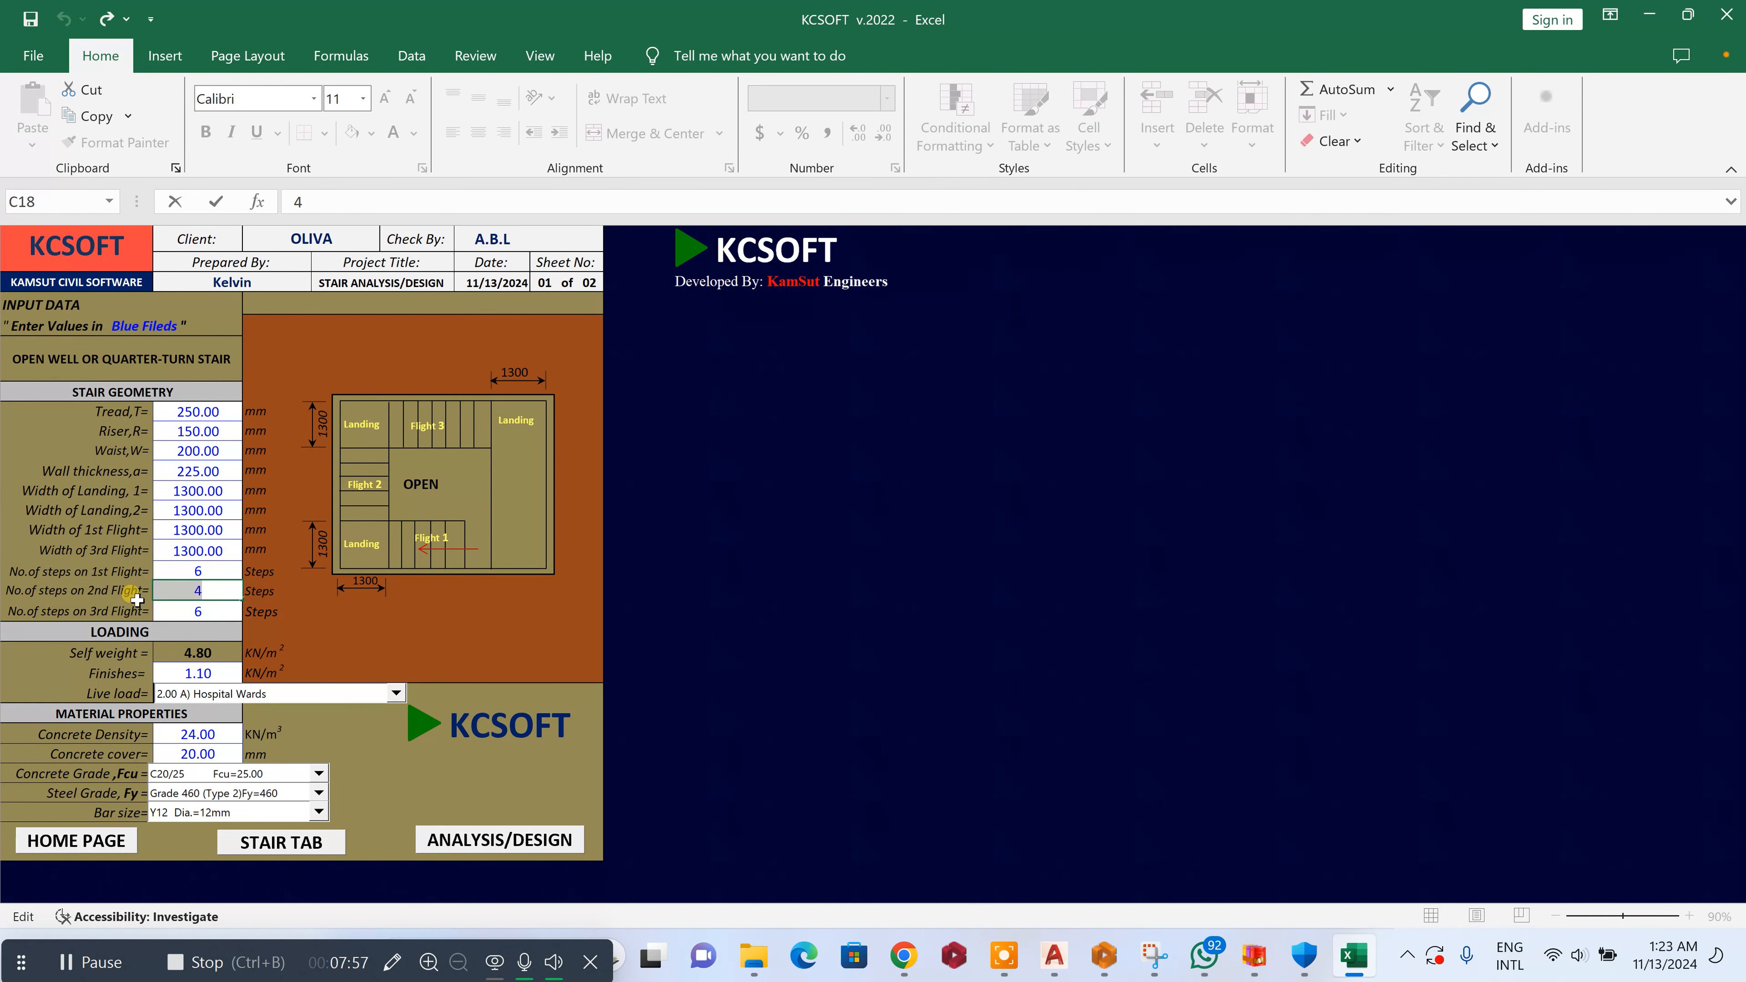
{"action": "type", "text": "3"}
{"action": "key", "text": "Return"}
Set the number of steps on the 3rd flight of the open-well staircase to 6
{"action": "double_click", "coordinate": [187, 612]}
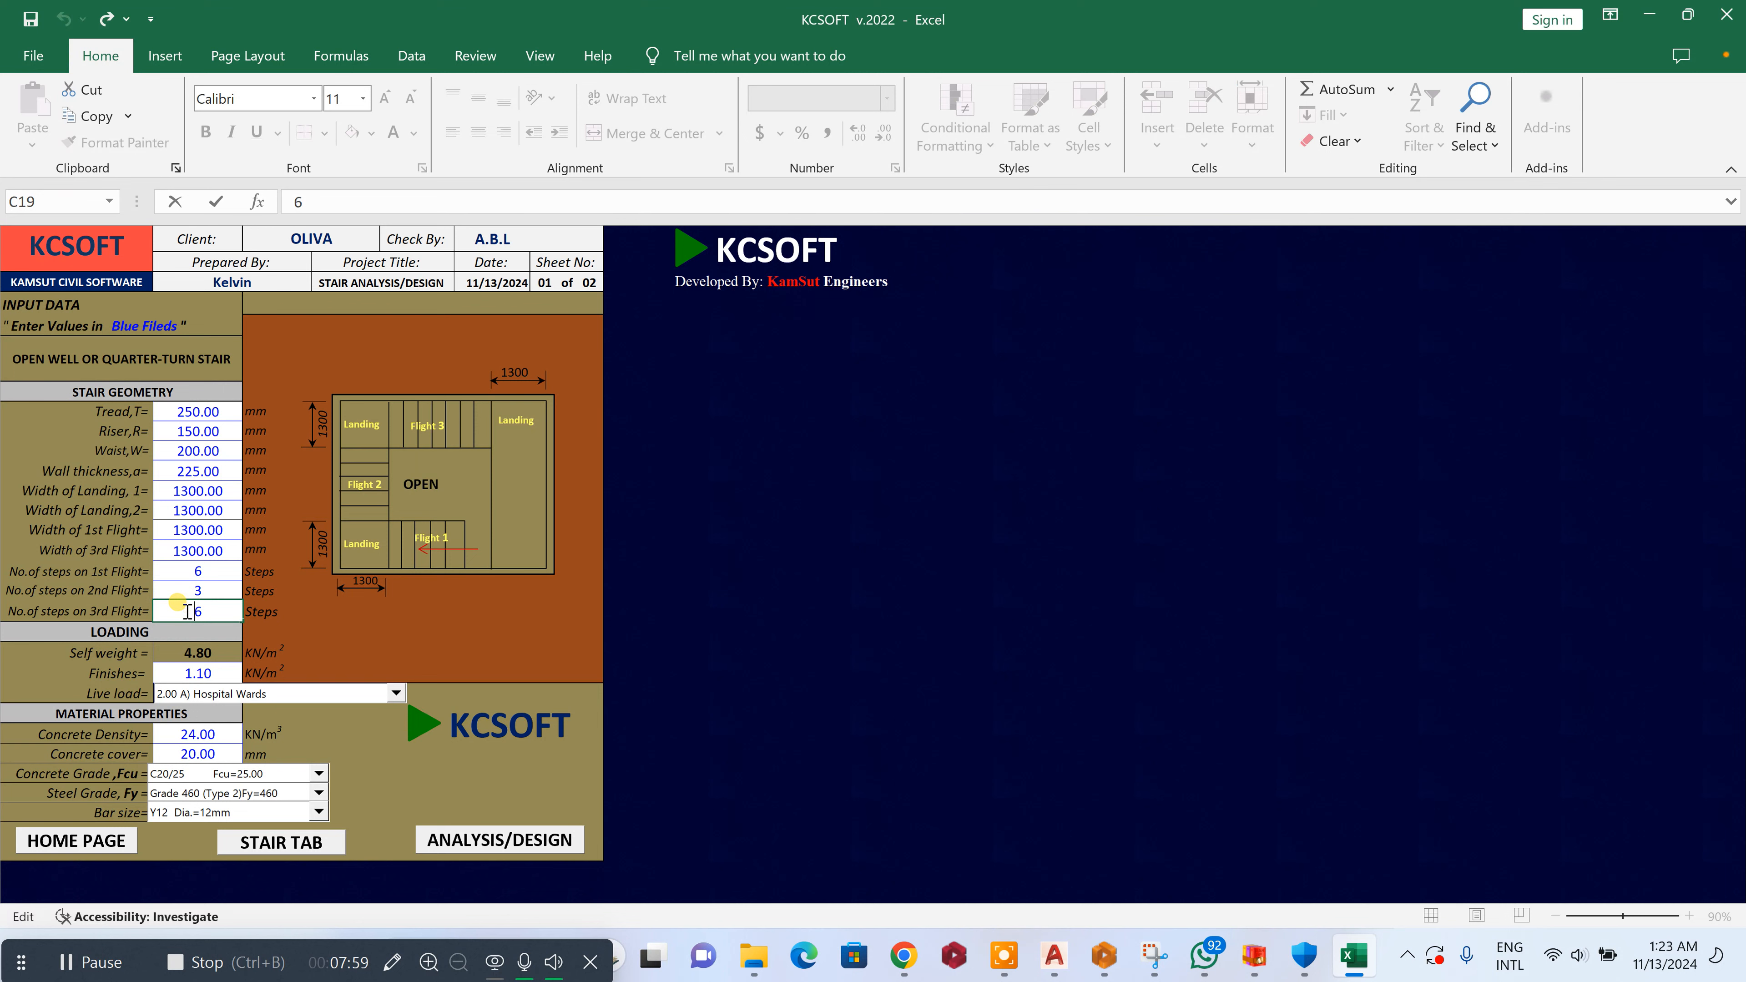
{"action": "left_click_drag", "start_coordinate": [187, 611], "coordinate": [306, 605]}
{"action": "type", "text": "6"}
Set the live load to 3.00 A) Balconies (Guest houses / Clubs) and the bar size to Y16 Dia.=16mm
{"action": "left_click", "coordinate": [396, 691]}
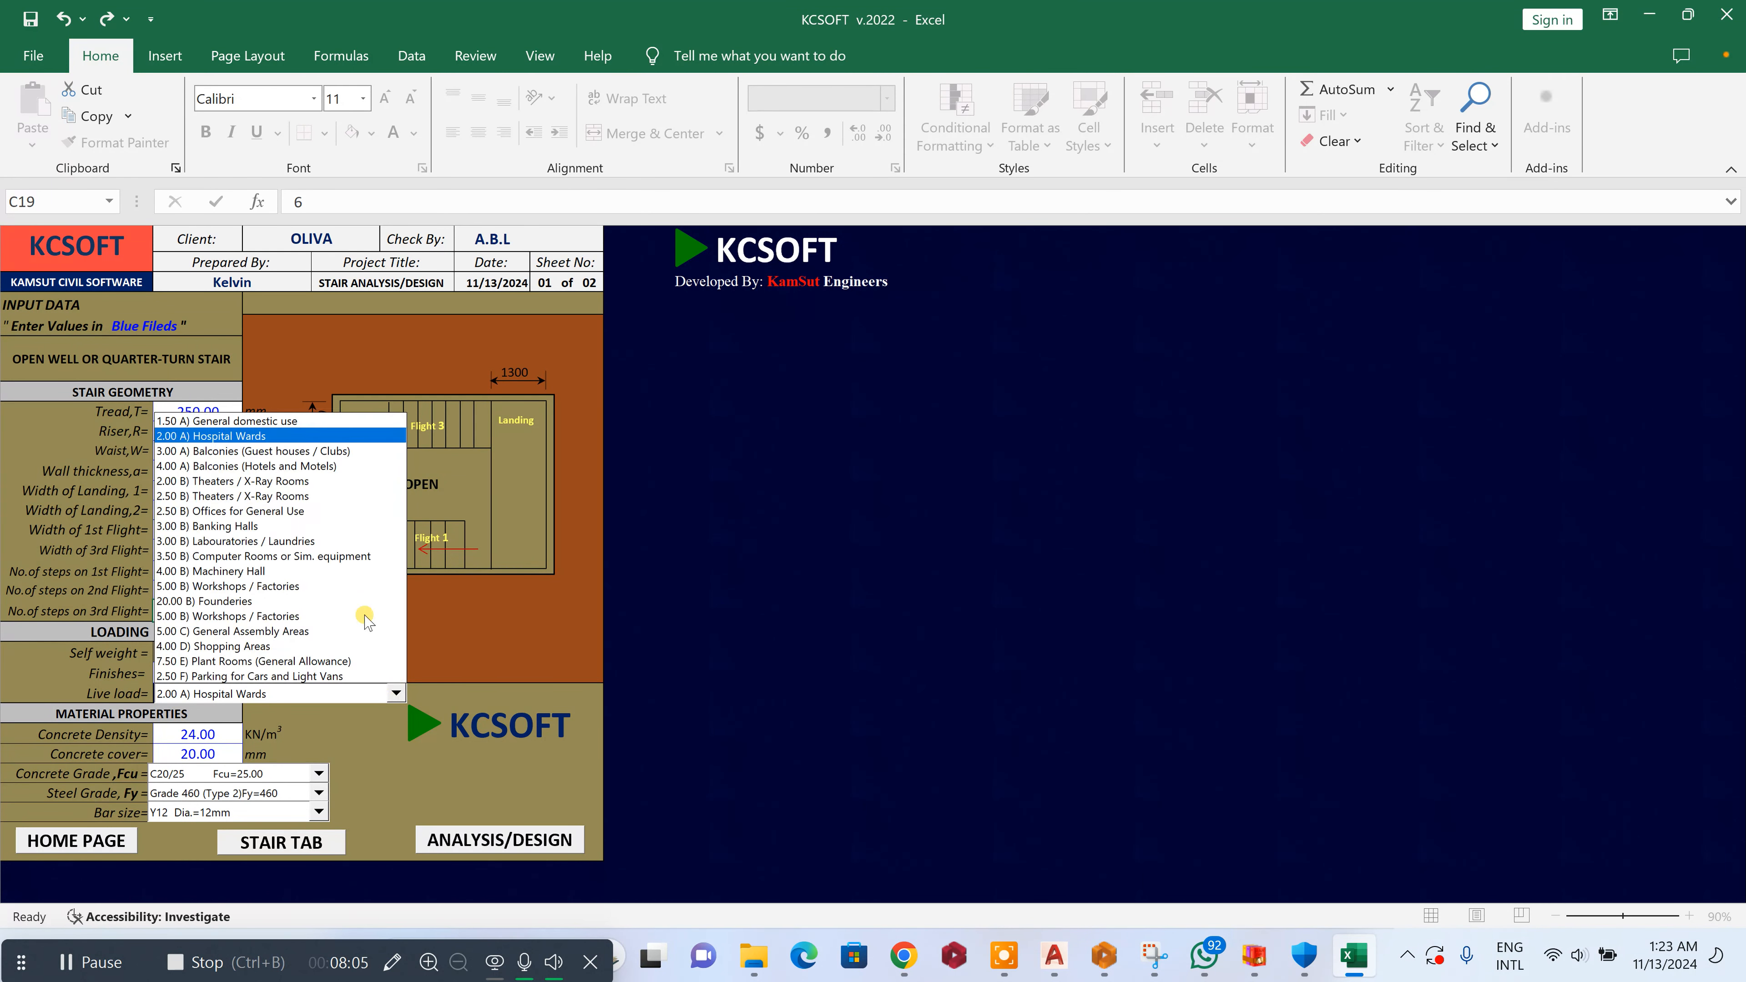
{"action": "left_click", "coordinate": [278, 451]}
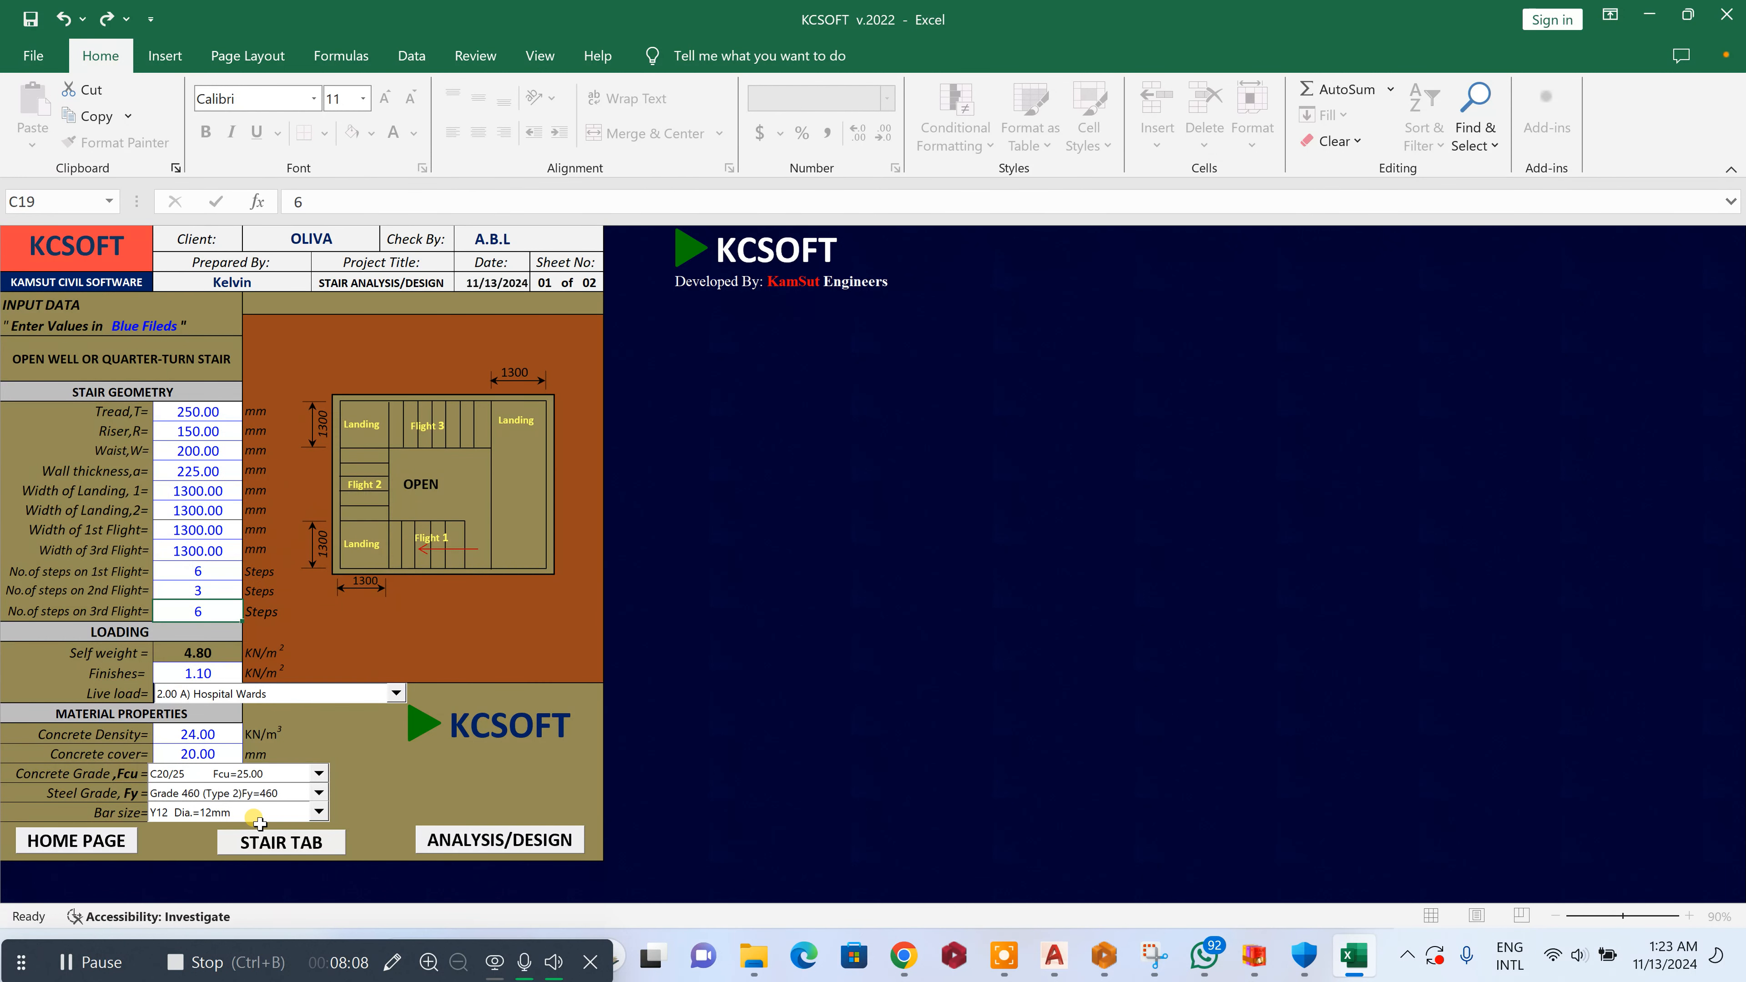
{"action": "left_click", "coordinate": [319, 811]}
{"action": "left_click", "coordinate": [245, 860]}
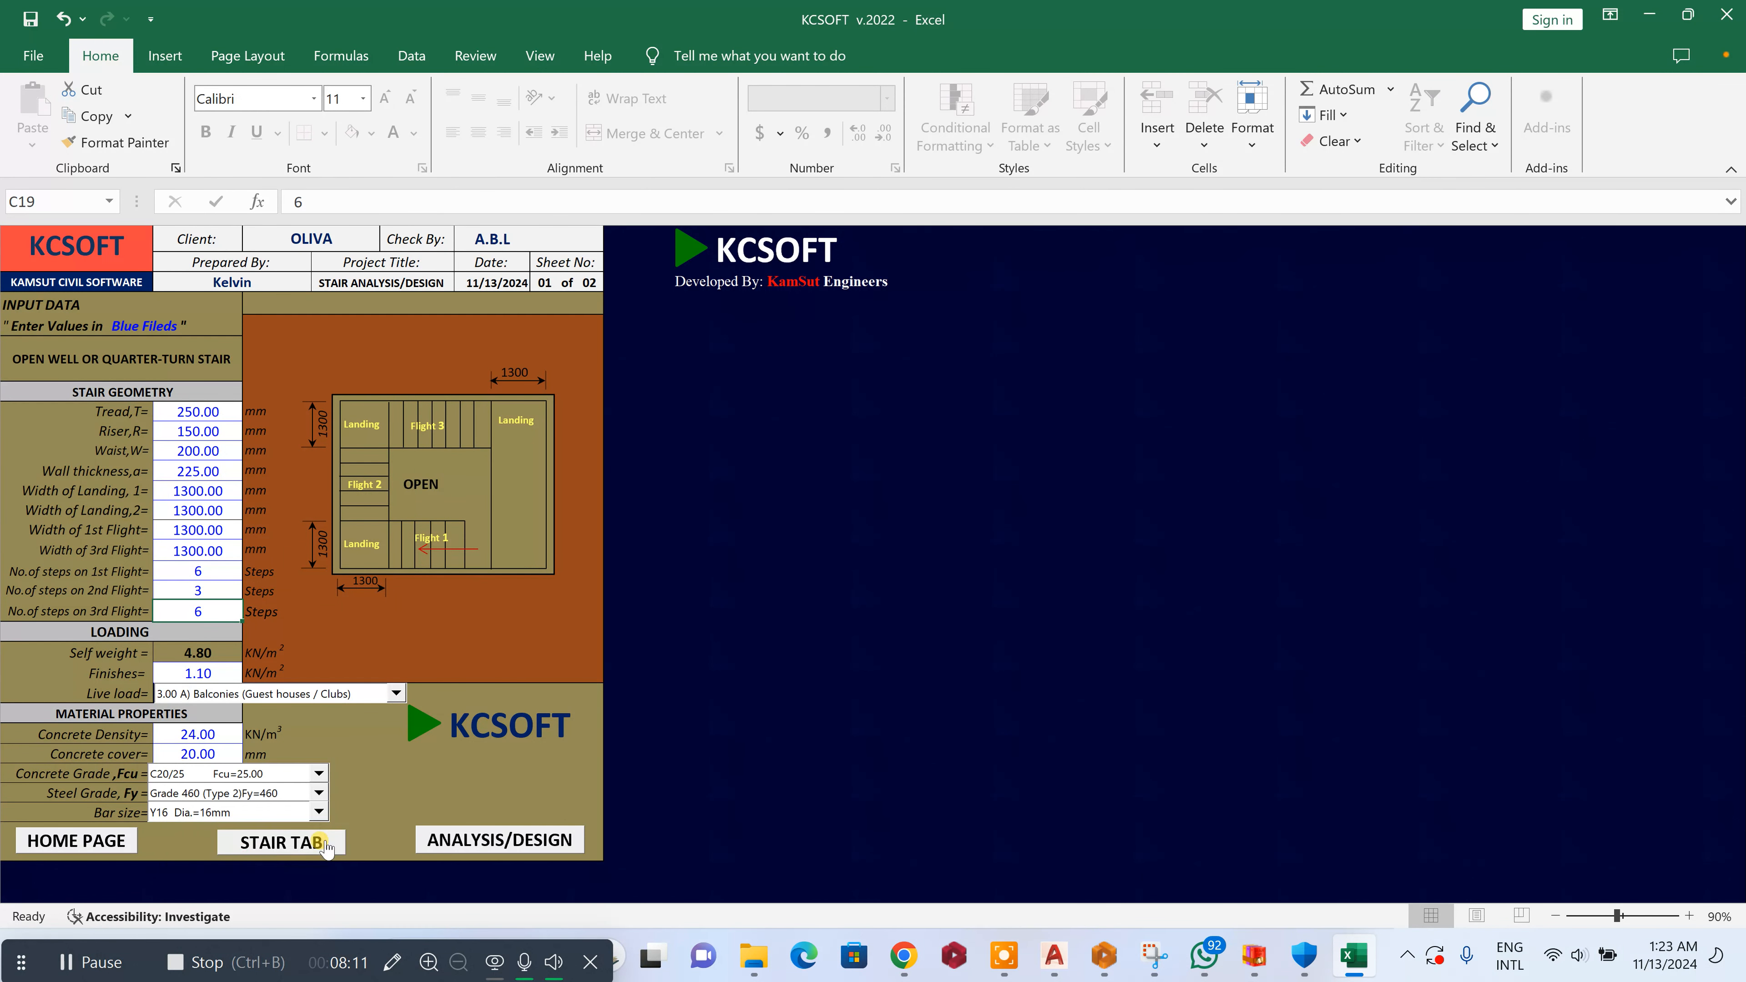
Run the analysis and design of the open-well staircase, and open its DXF detailing drawing in AutoCAD
{"action": "left_click", "coordinate": [433, 840]}
{"action": "scroll", "coordinate": [585, 740], "scroll_direction": "down", "scroll_amount": 8}
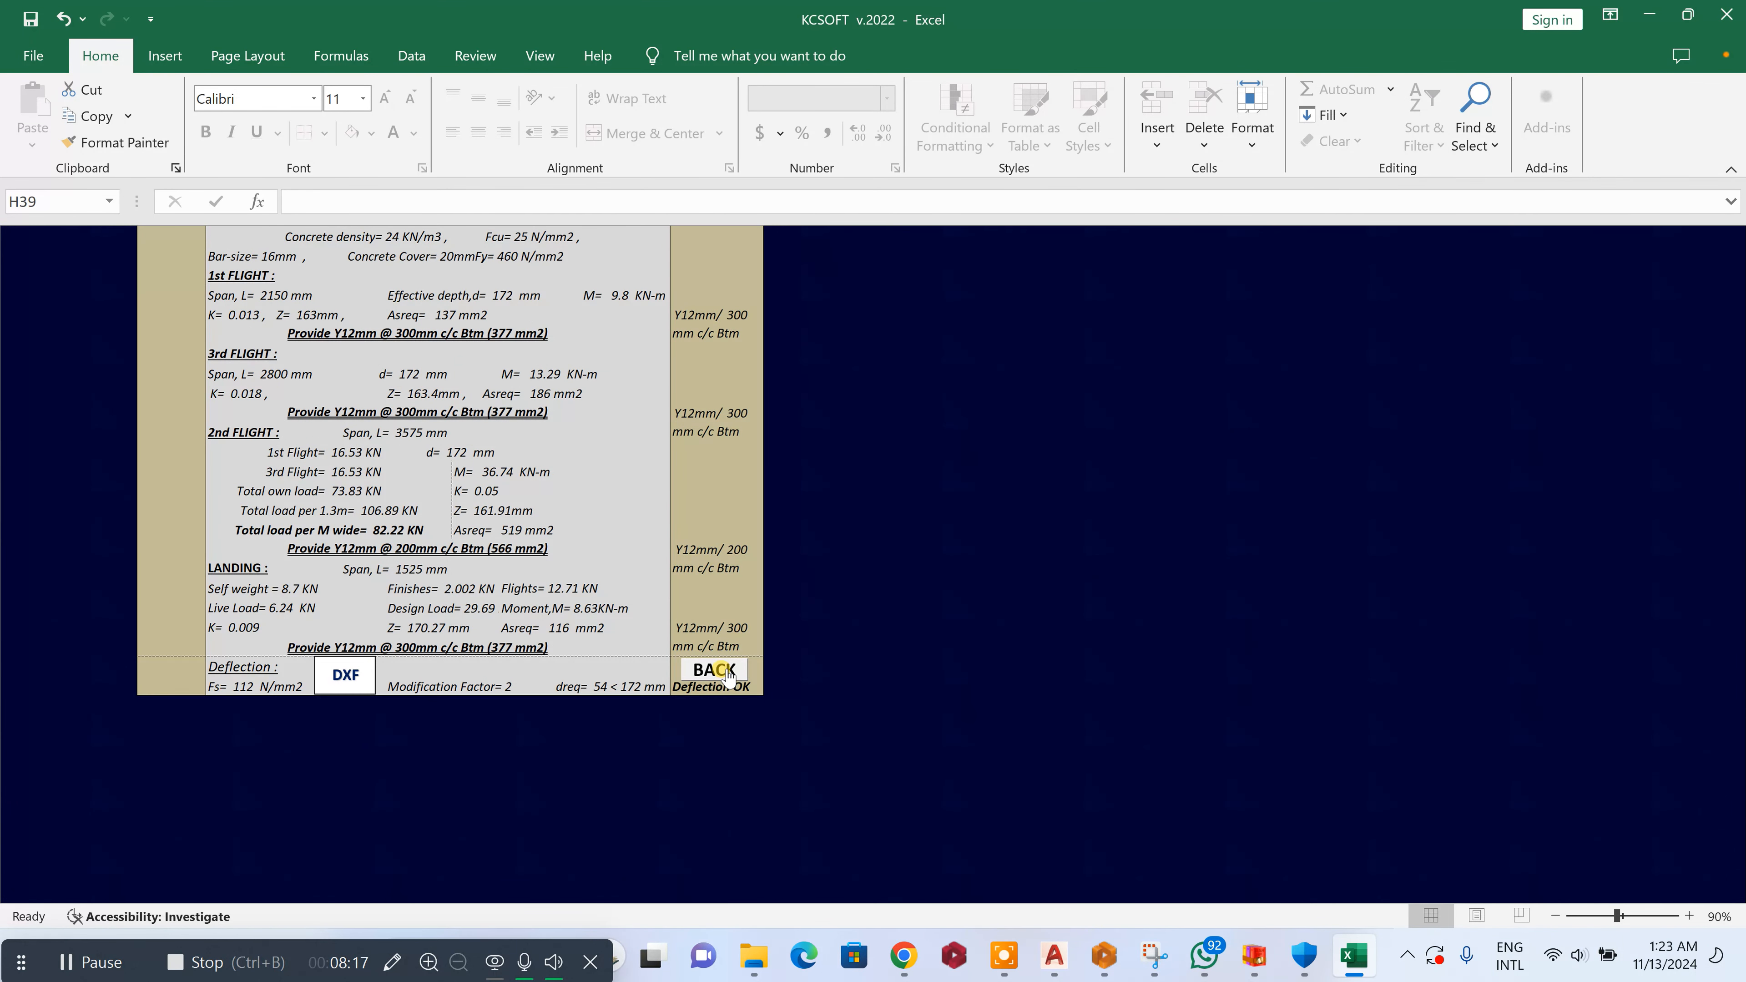
{"action": "left_click", "coordinate": [343, 677]}
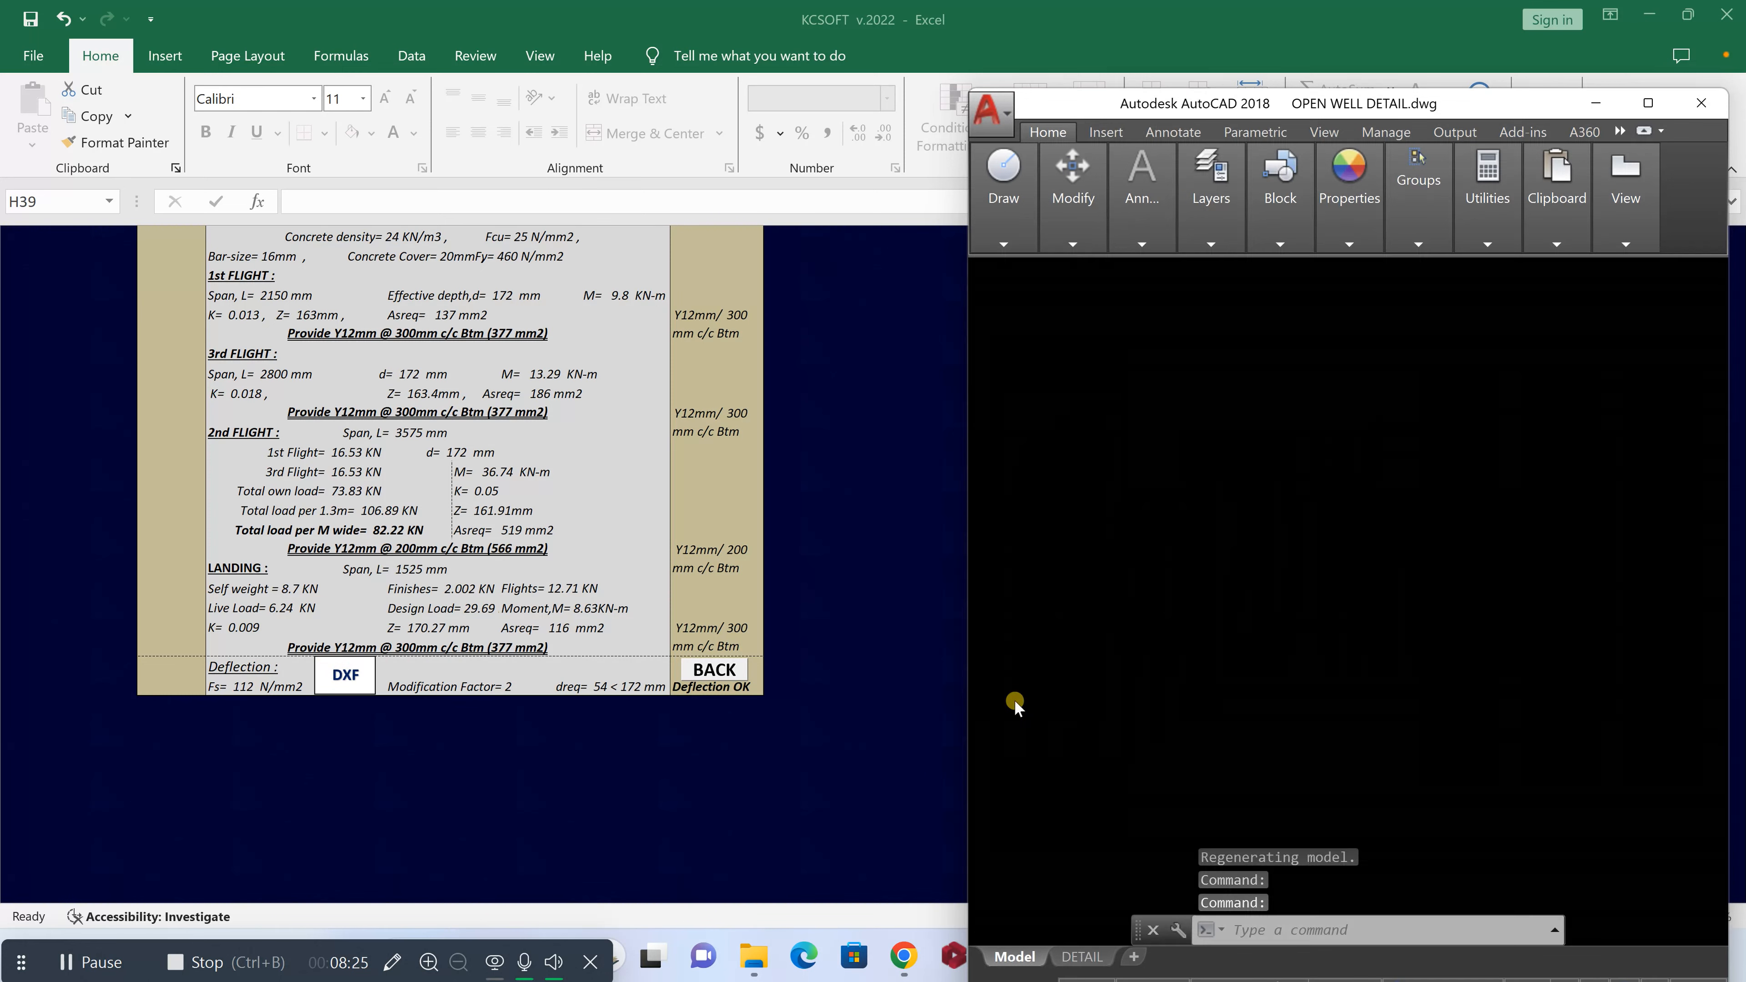
Examine the staircase plan and the reinforcement sections of the three flights in the open-well detail drawing
{"action": "scroll", "coordinate": [1286, 604], "scroll_direction": "up", "scroll_amount": 6}
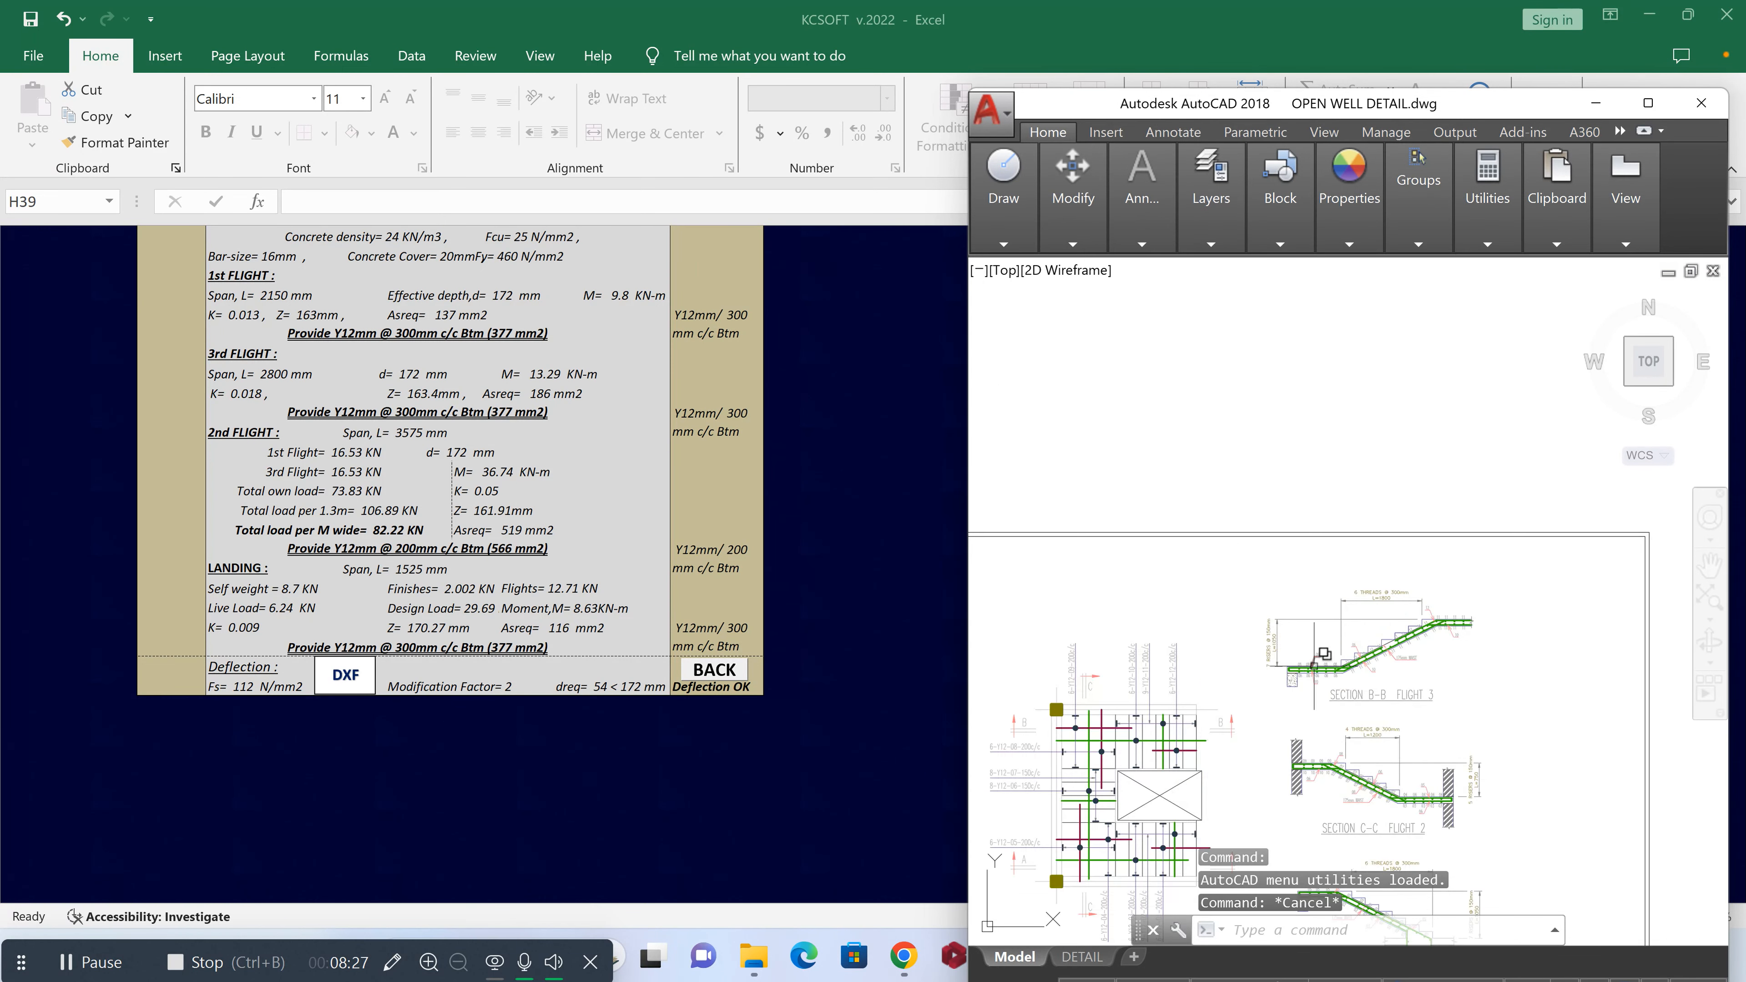
{"action": "scroll", "coordinate": [1317, 512], "scroll_direction": "down", "scroll_amount": 7}
{"action": "scroll", "coordinate": [1325, 418], "scroll_direction": "up", "scroll_amount": 3}
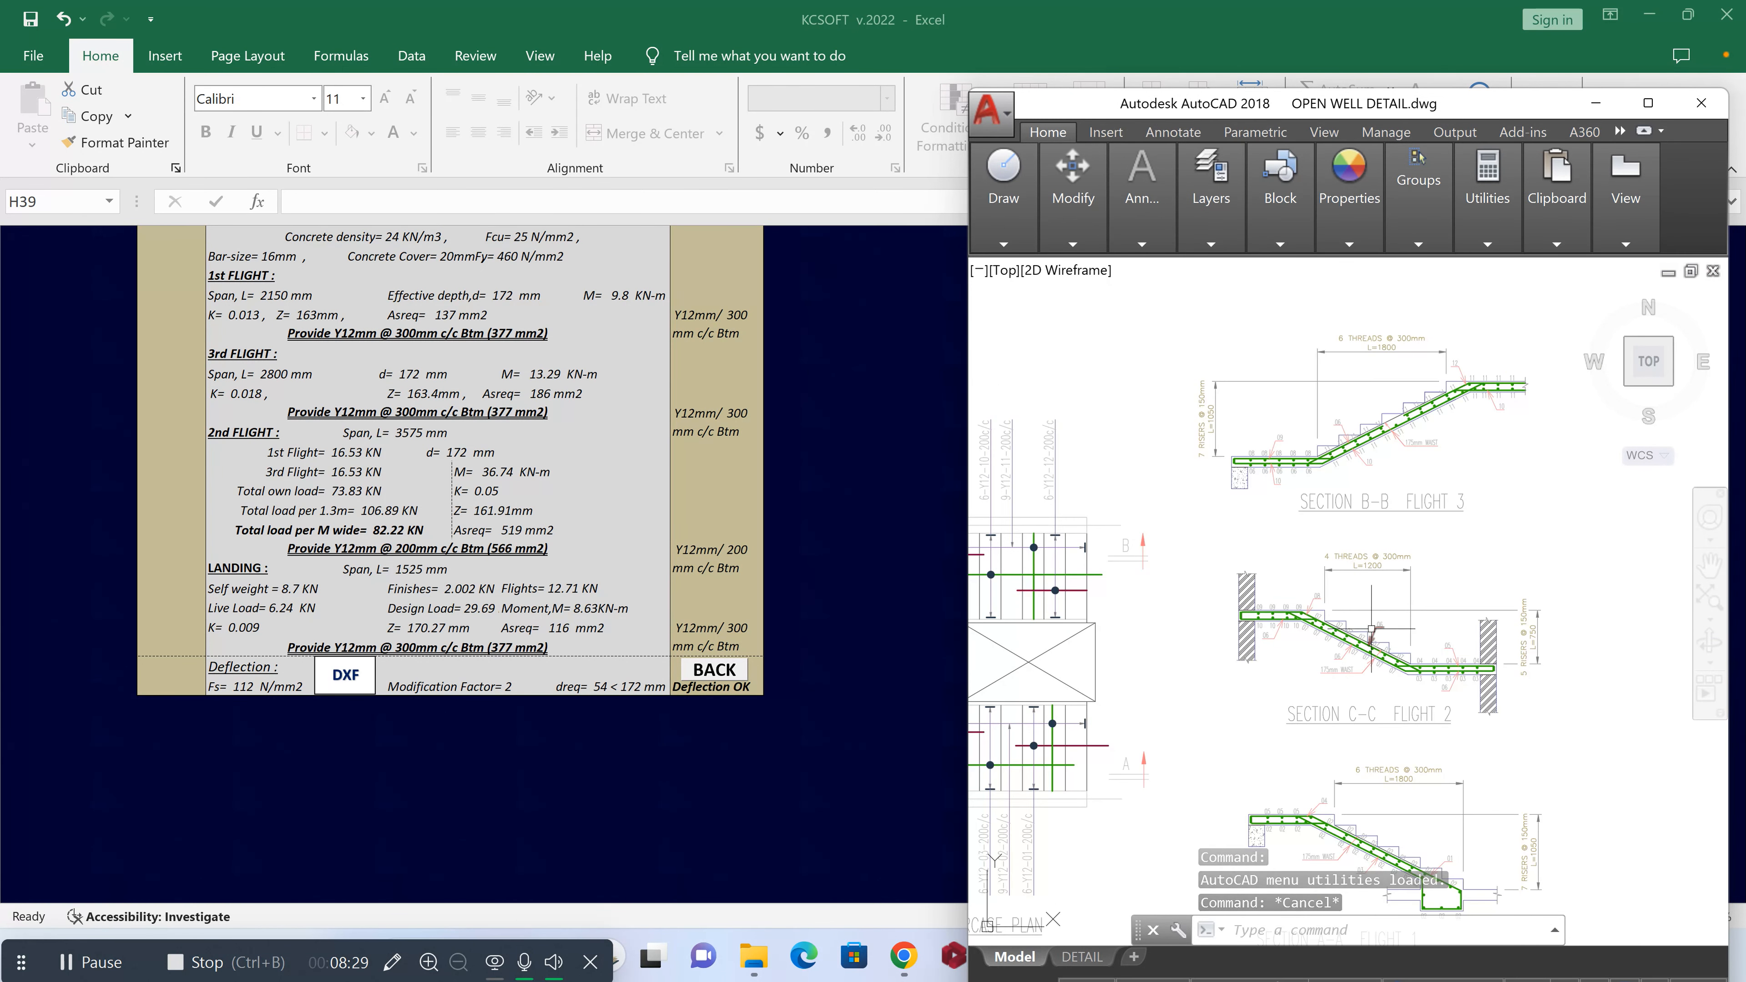
{"action": "scroll", "coordinate": [1326, 418], "scroll_direction": "up", "scroll_amount": 3}
{"action": "scroll", "coordinate": [1326, 413], "scroll_direction": "down", "scroll_amount": 3}
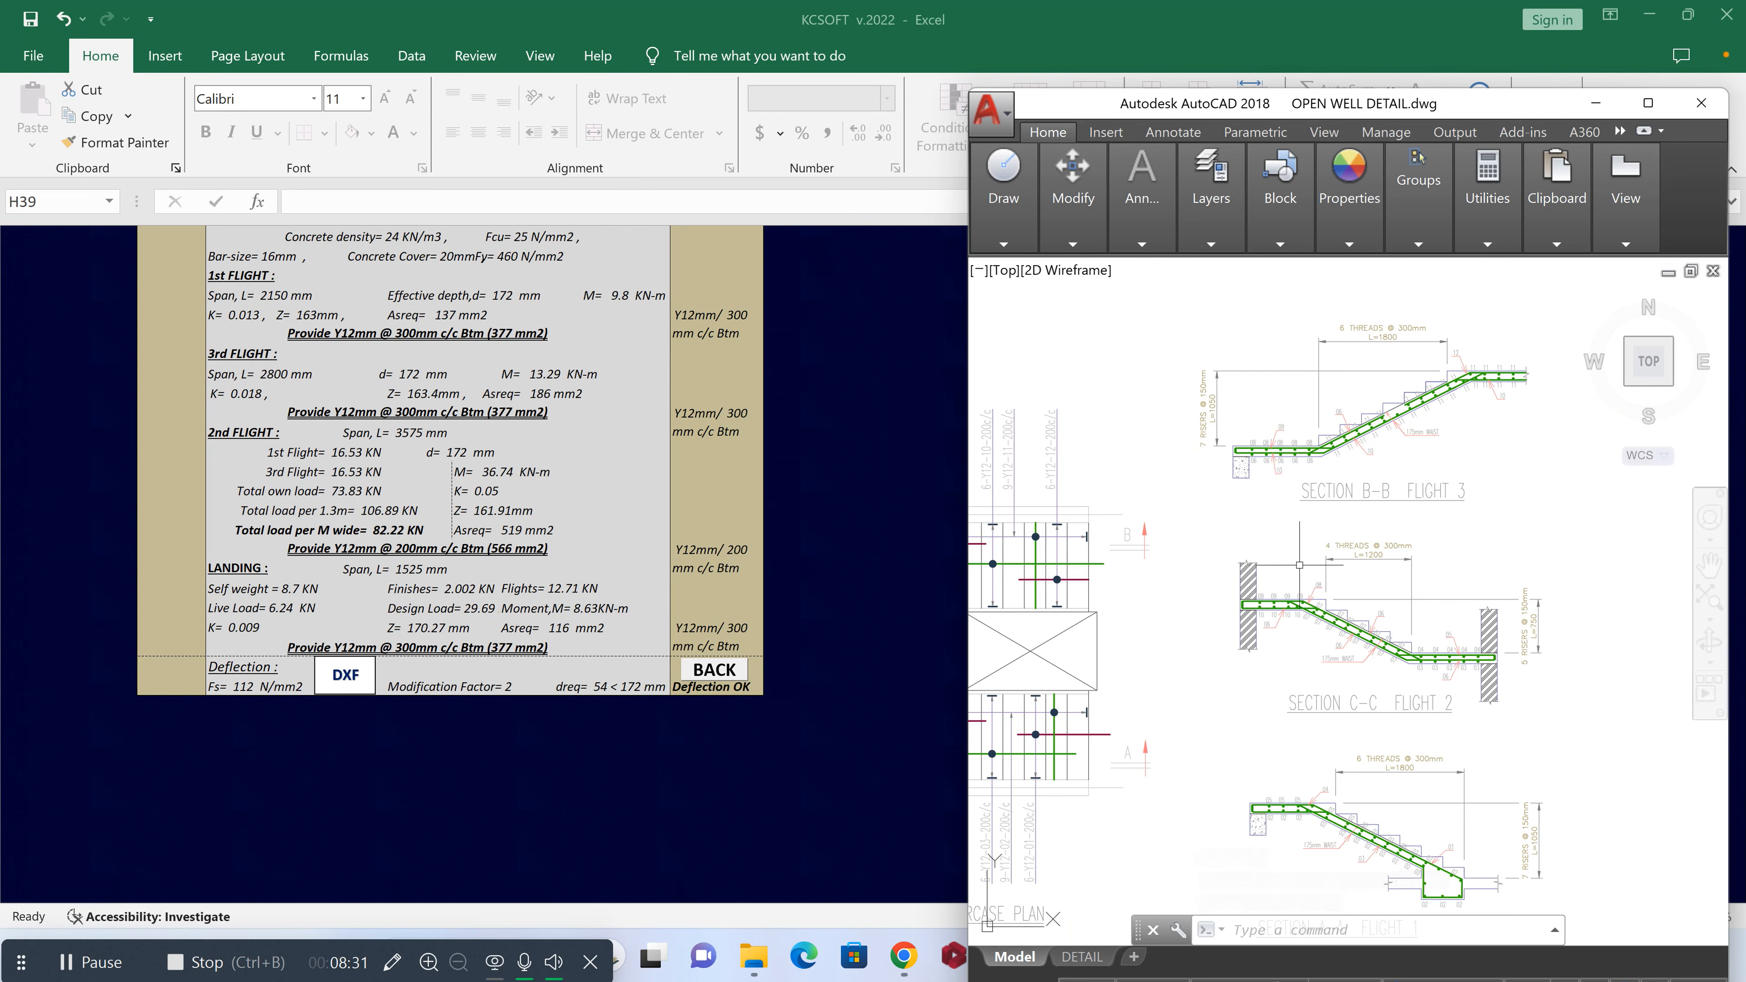
{"action": "scroll", "coordinate": [1337, 740], "scroll_direction": "up", "scroll_amount": 4}
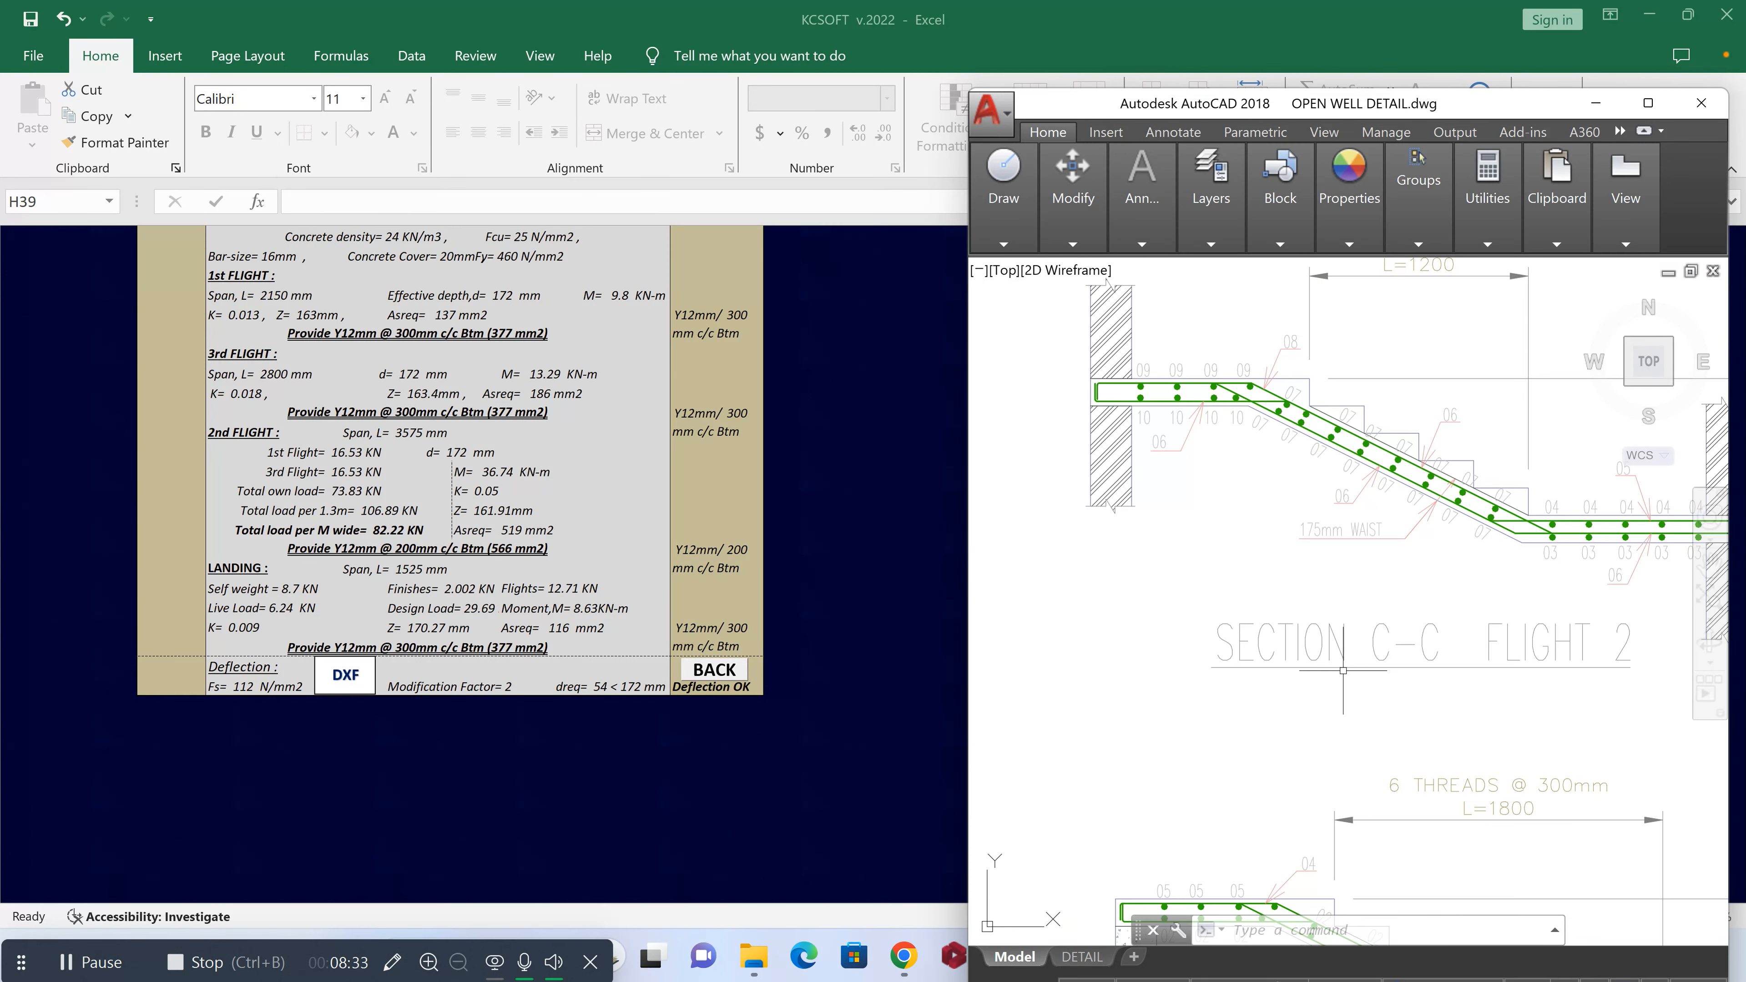
{"action": "scroll", "coordinate": [1343, 652], "scroll_direction": "down", "scroll_amount": 5}
{"action": "scroll", "coordinate": [1318, 643], "scroll_direction": "up", "scroll_amount": 2}
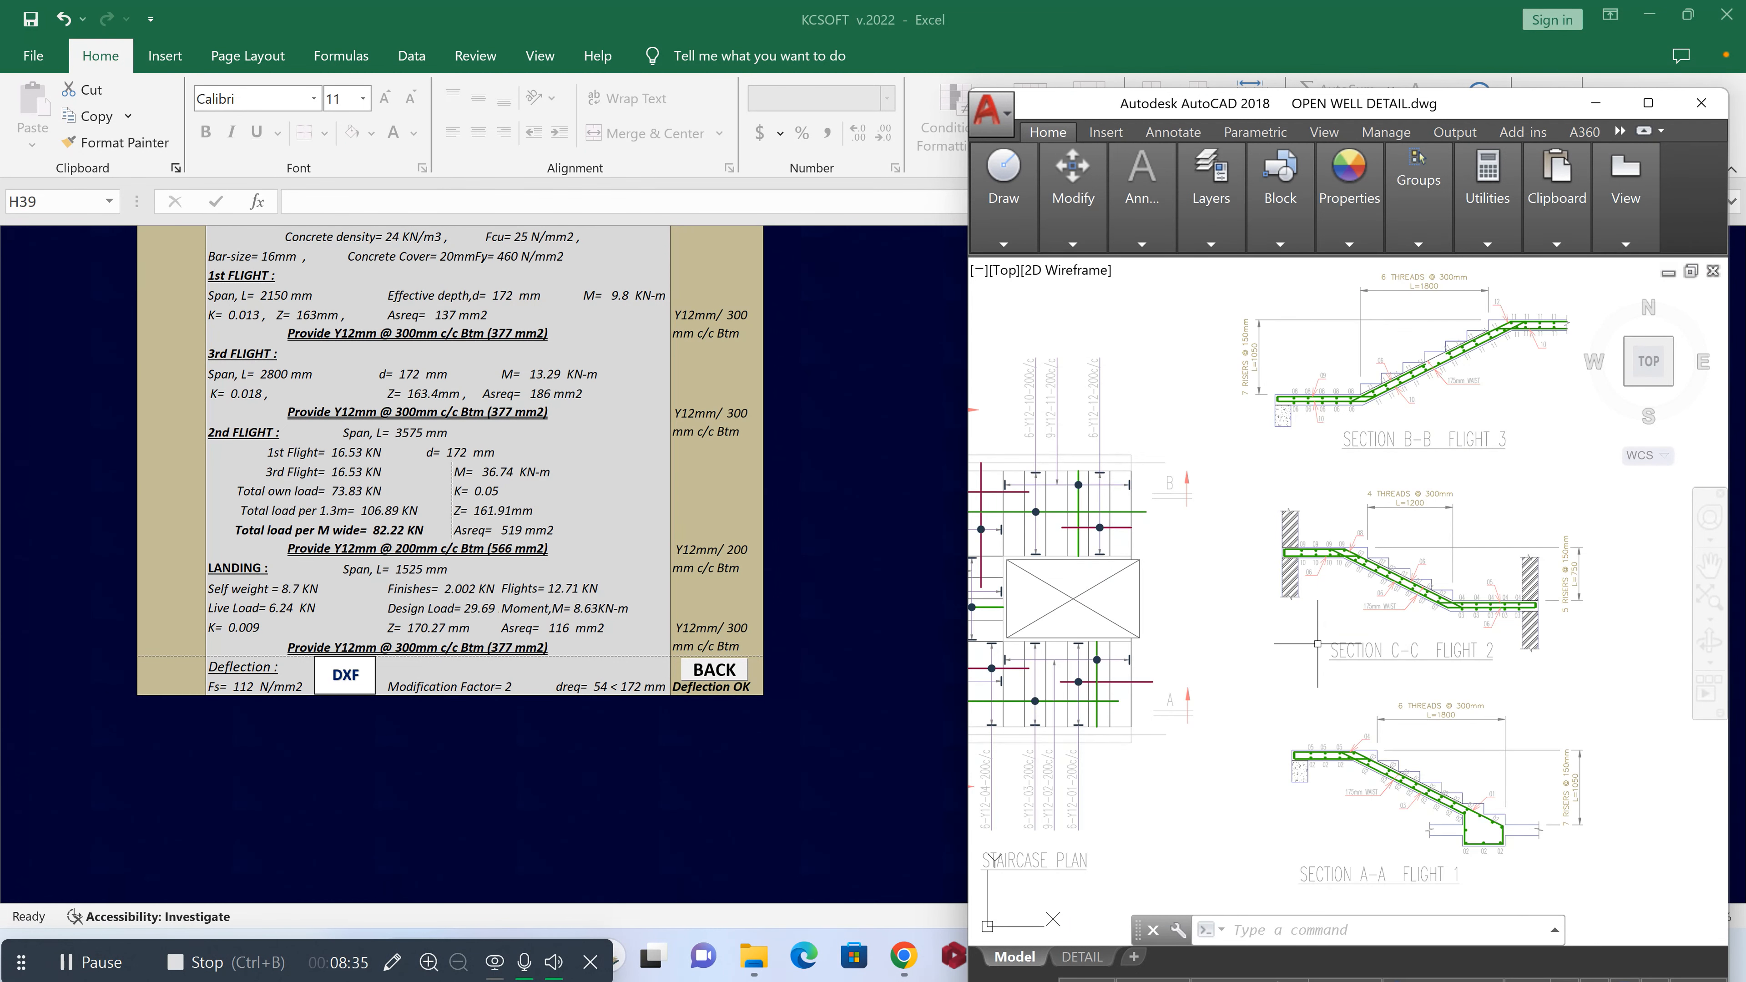